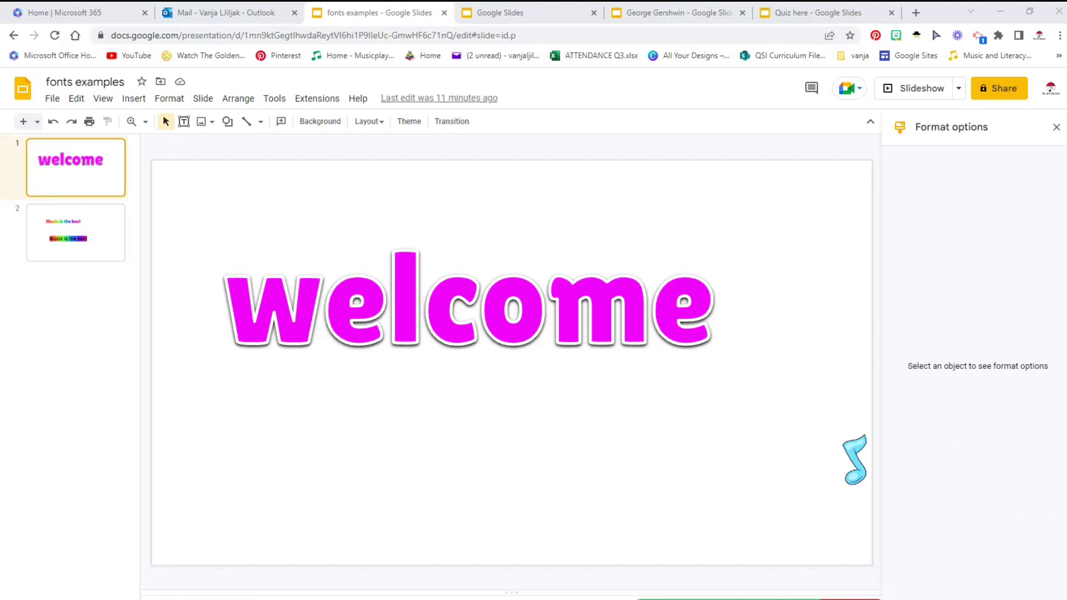
Drag the magenta welcome down the slide and insert a new 'welcome' word art
drag(506, 323, 469, 452)
click(547, 233)
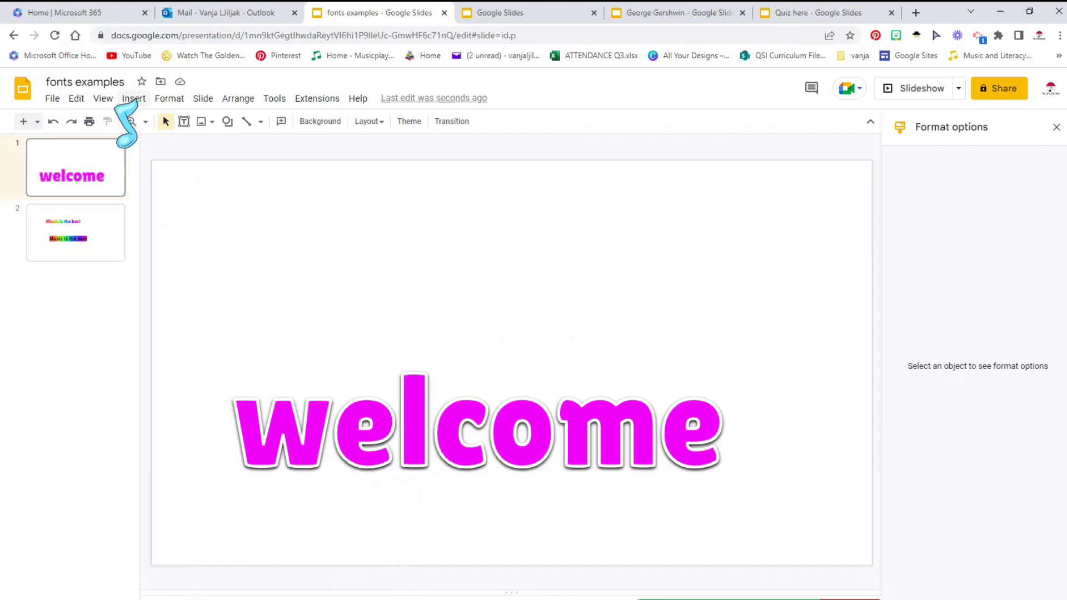
click(134, 98)
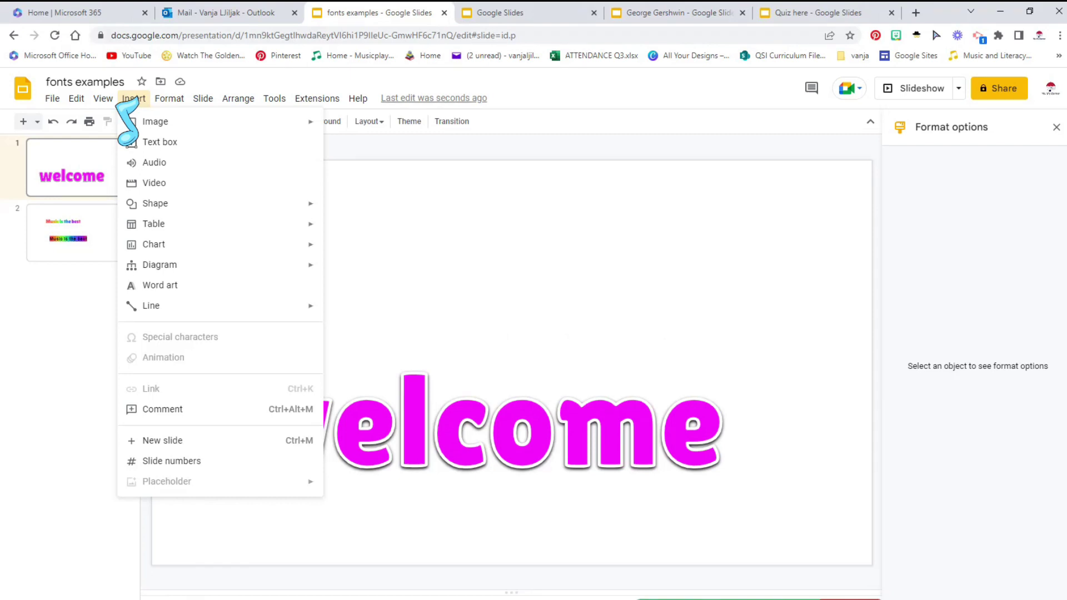
click(145, 285)
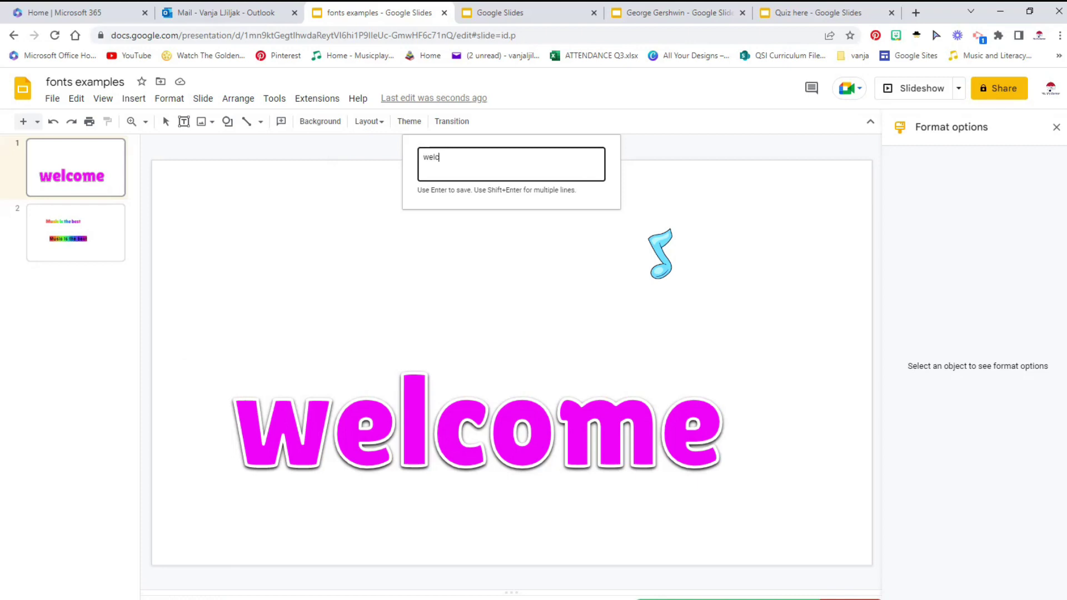
text(welcome)
key(Return)
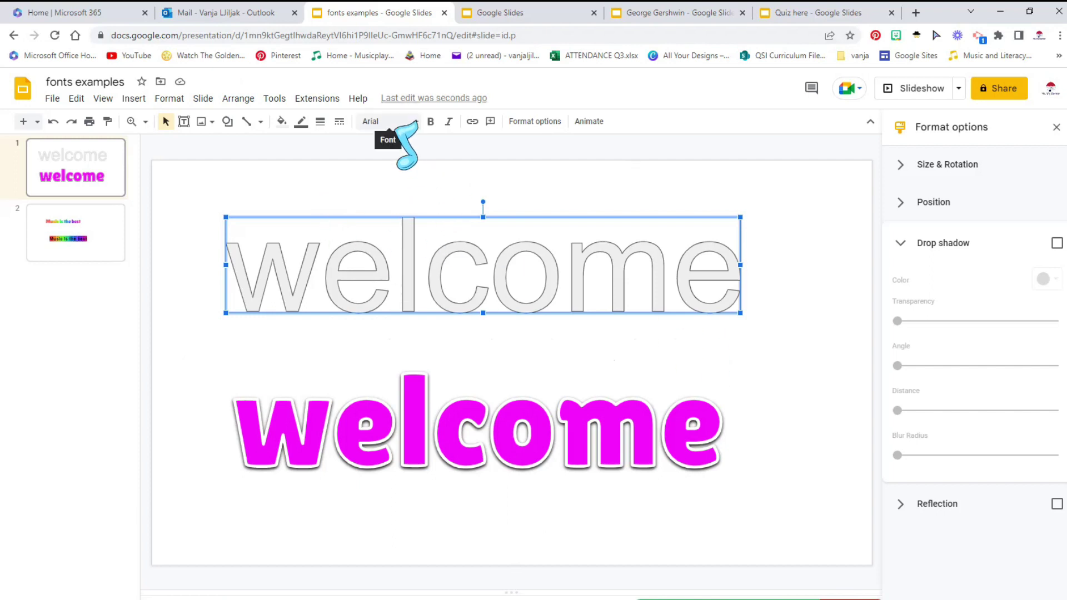
Open the full fonts library and add Bebas Neue to the presentation's fonts
click(409, 125)
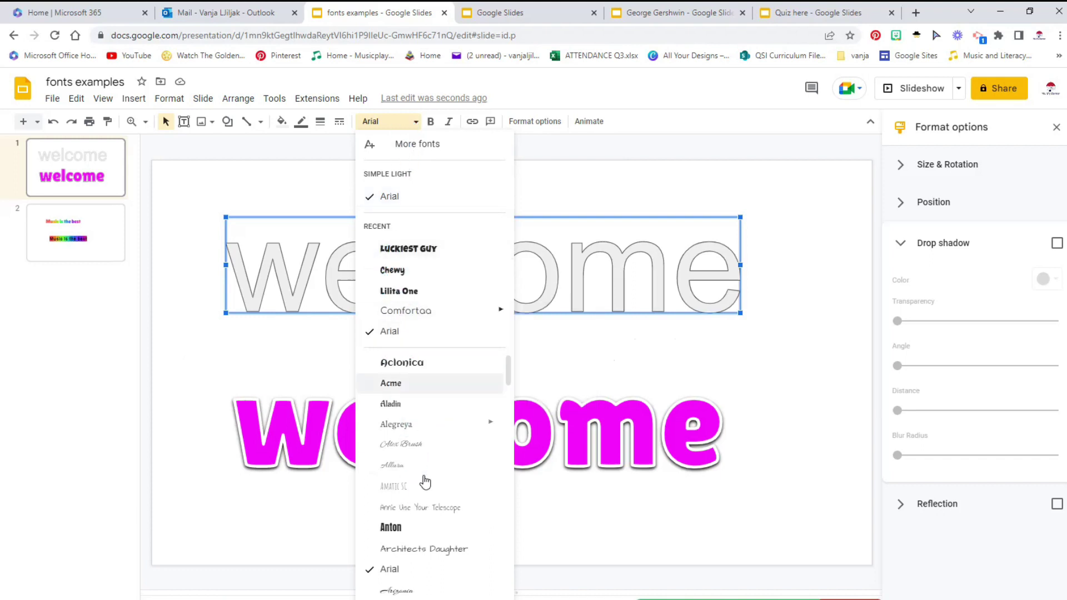
scroll(392, 470, down, 10)
scroll(392, 469, down, 8)
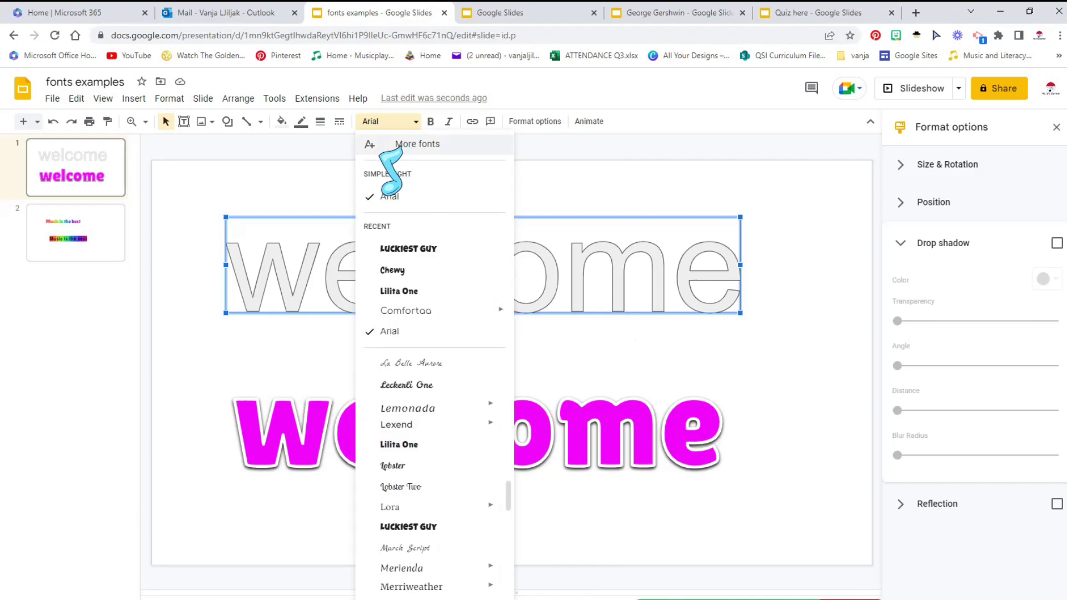
click(394, 145)
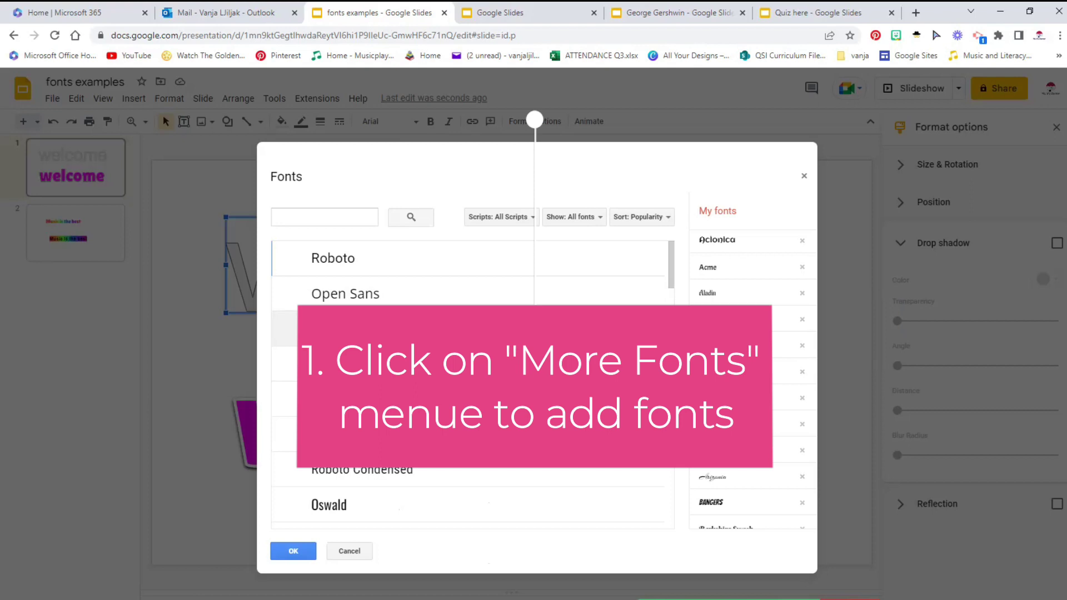
scroll(766, 465, down, 3)
scroll(762, 466, down, 10)
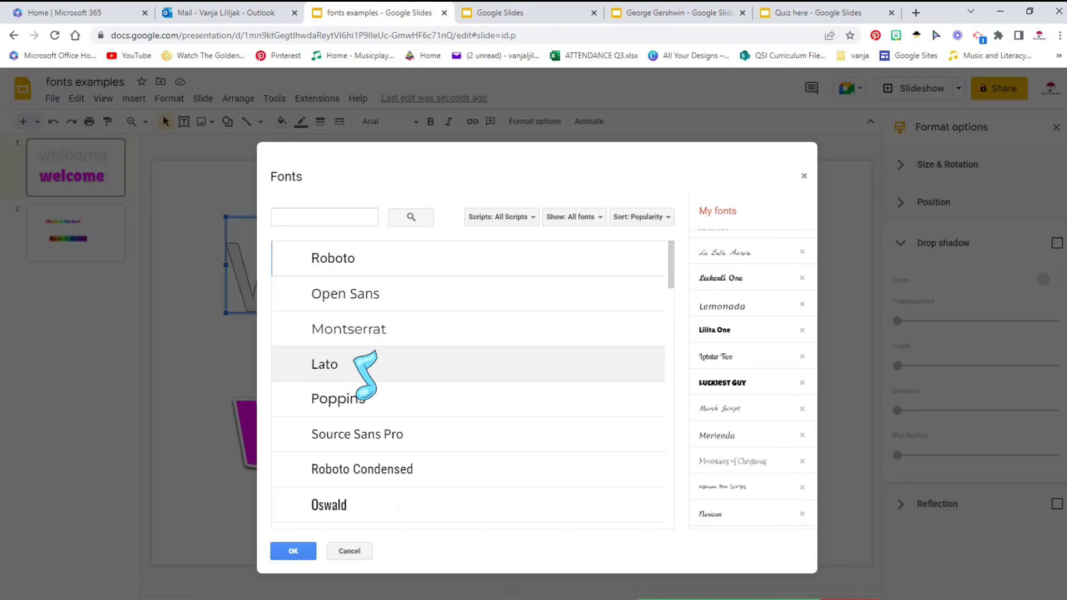
scroll(364, 372, down, 1)
scroll(366, 366, down, 3)
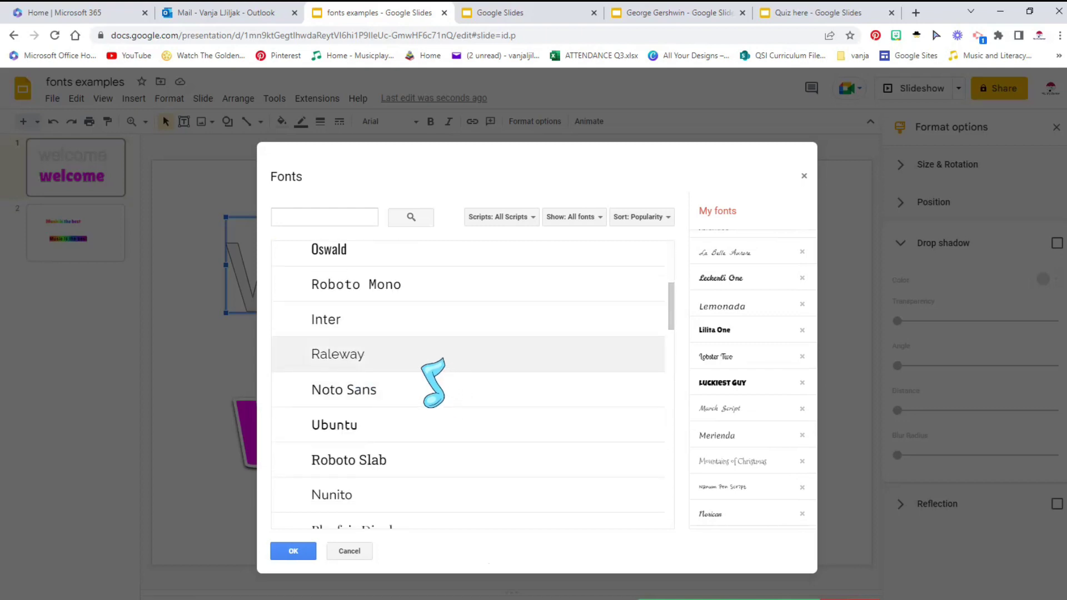
scroll(433, 384, down, 3)
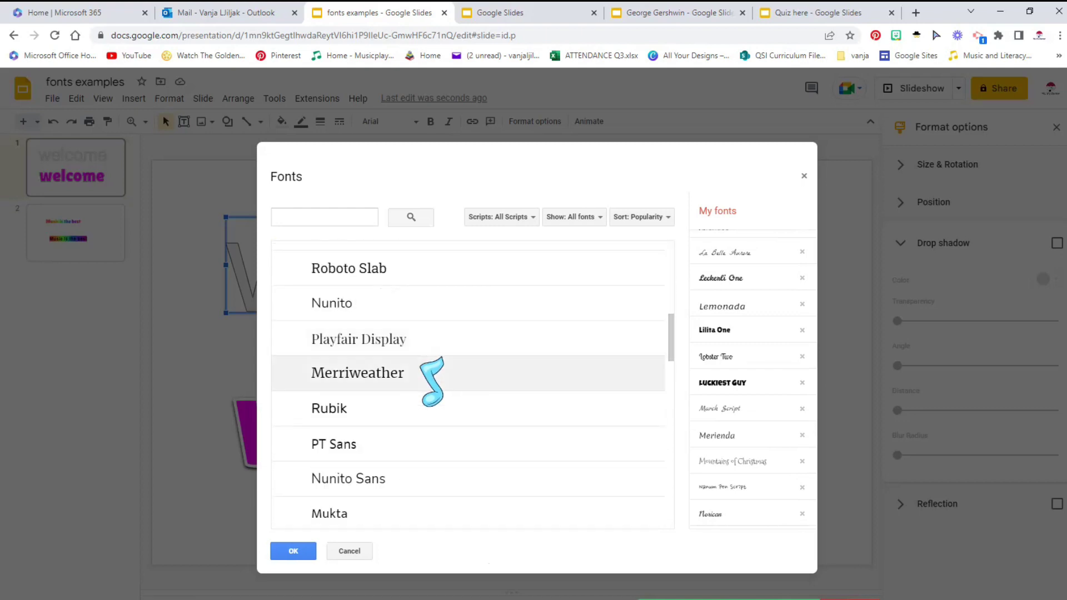
scroll(434, 383, down, 5)
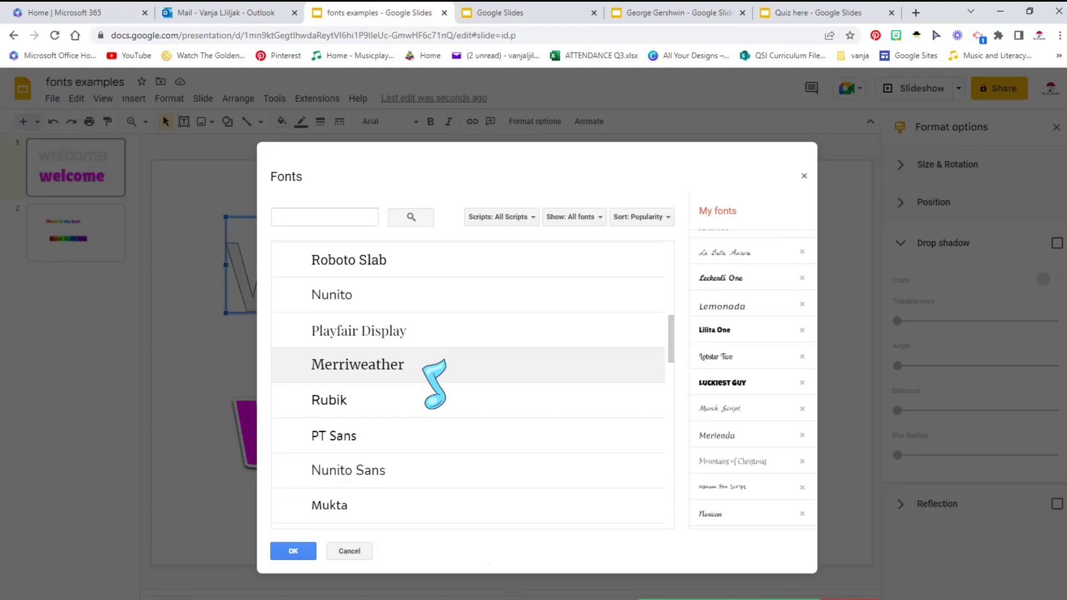
scroll(437, 383, down, 8)
scroll(438, 383, down, 6)
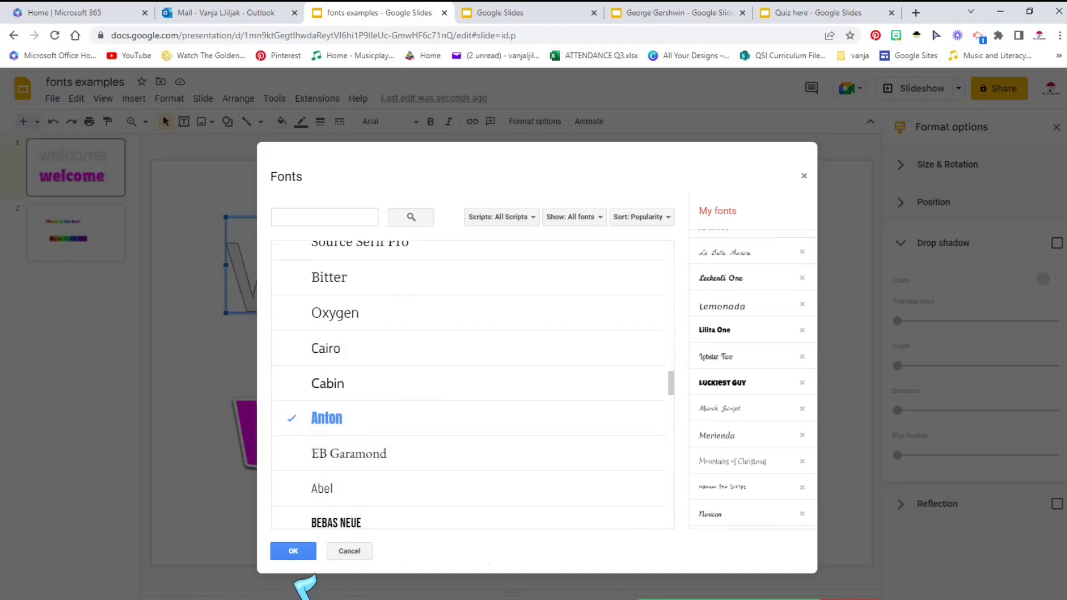
scroll(314, 420, down, 2)
click(311, 397)
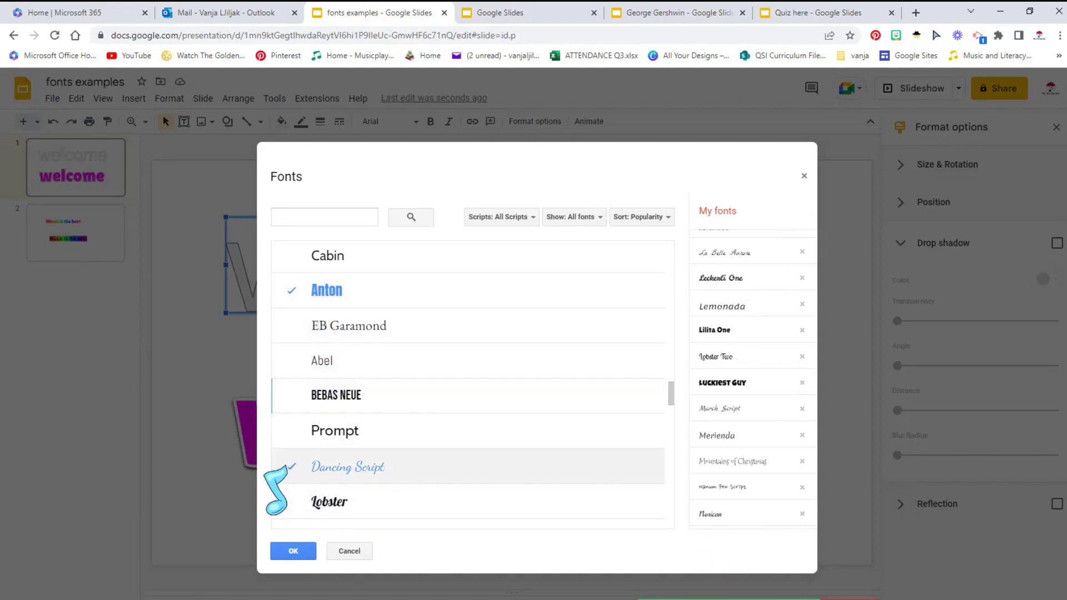
Add Lobster, Pacifico, Caveat and Fredoka One, then confirm the font list
scroll(484, 396, down, 2)
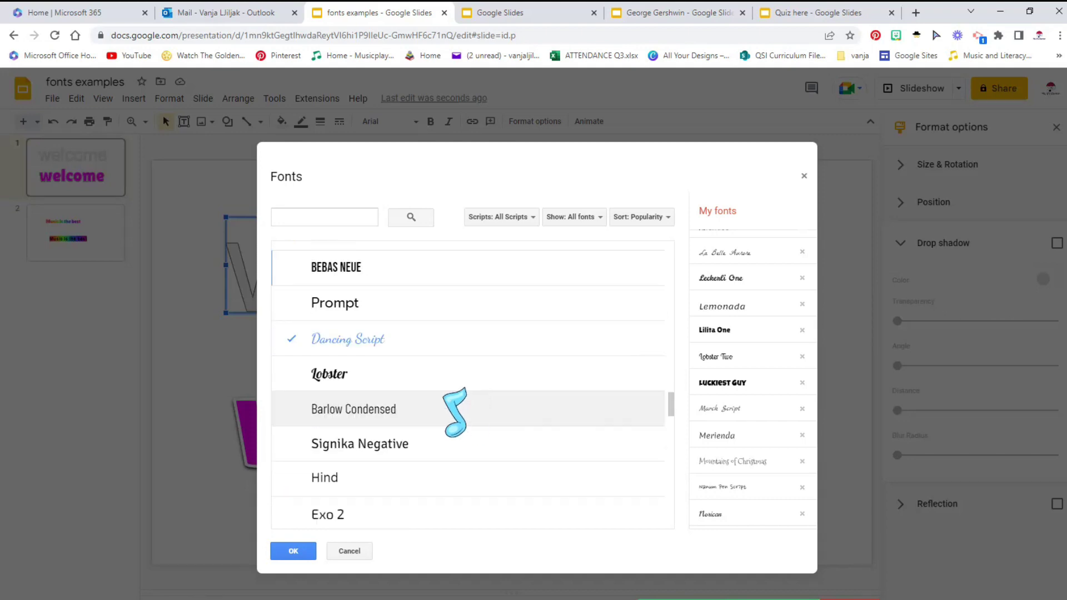
click(316, 380)
scroll(492, 408, down, 3)
click(317, 364)
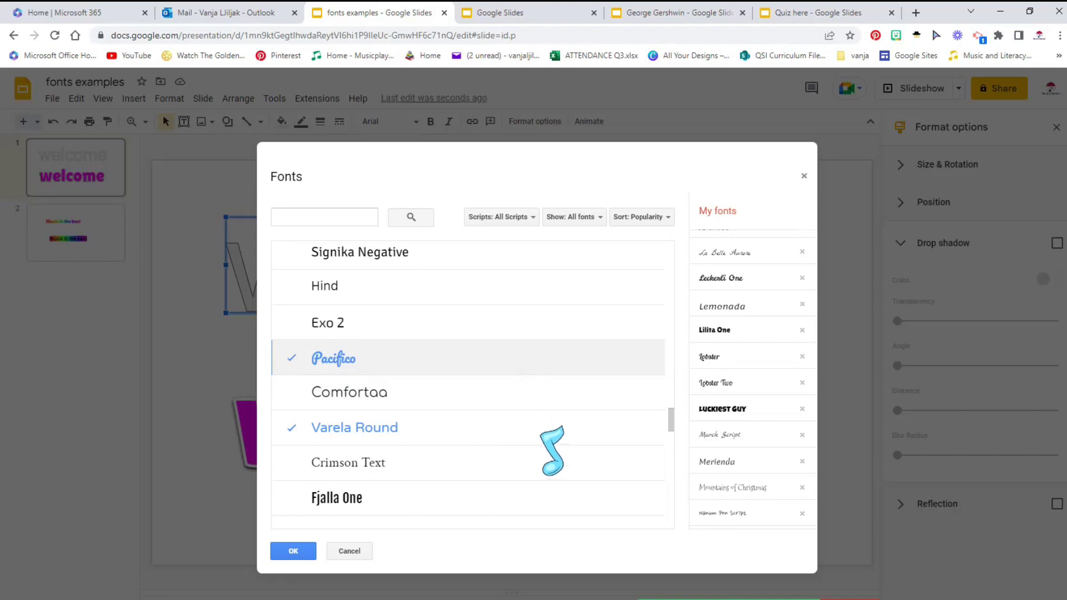
scroll(552, 449, down, 6)
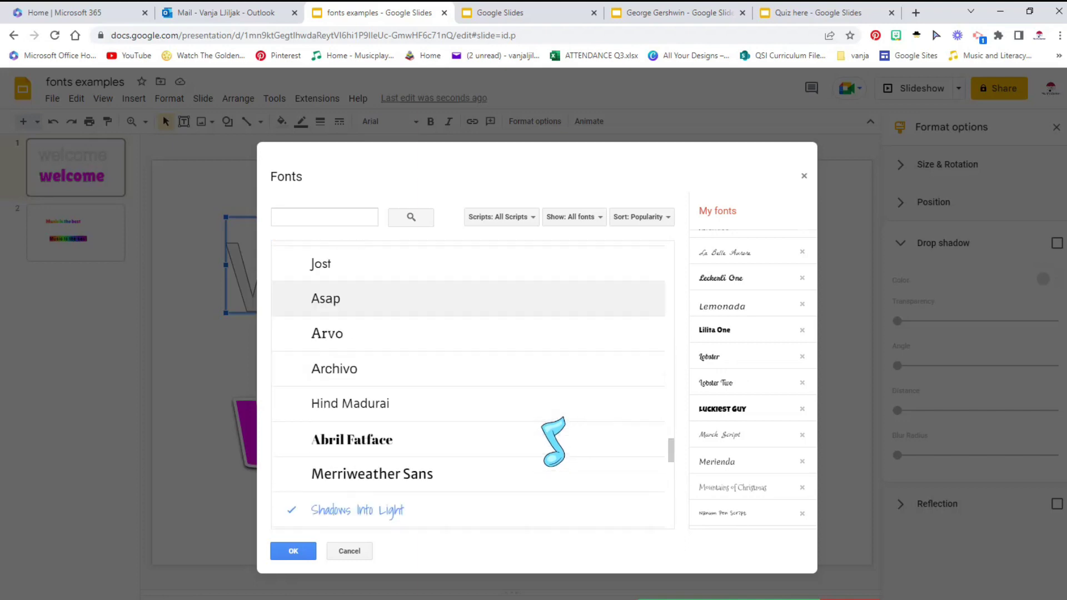
scroll(553, 442, down, 3)
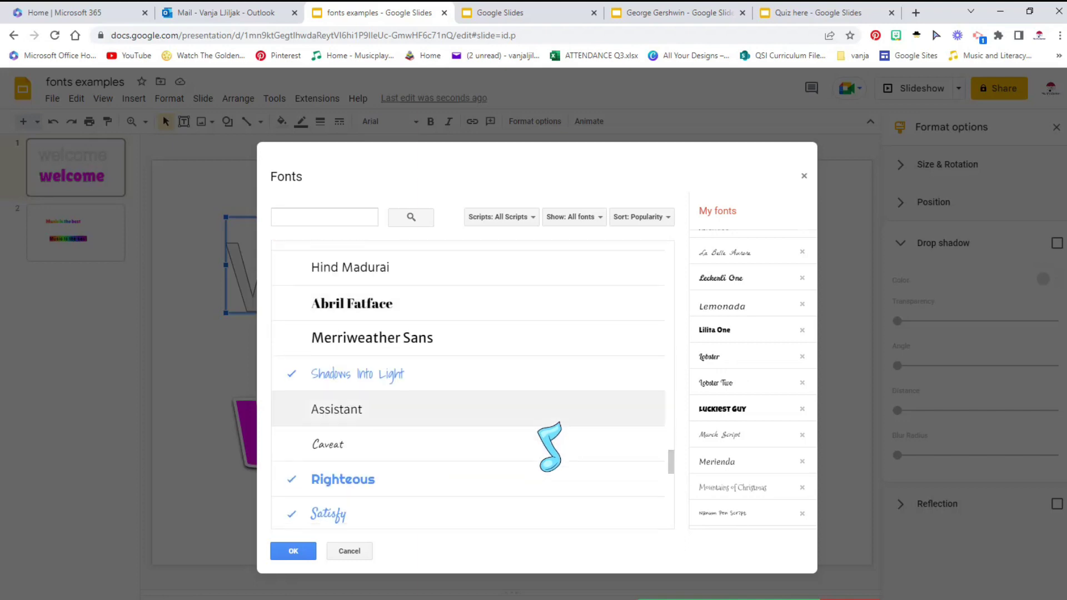
click(333, 444)
scroll(500, 423, down, 3)
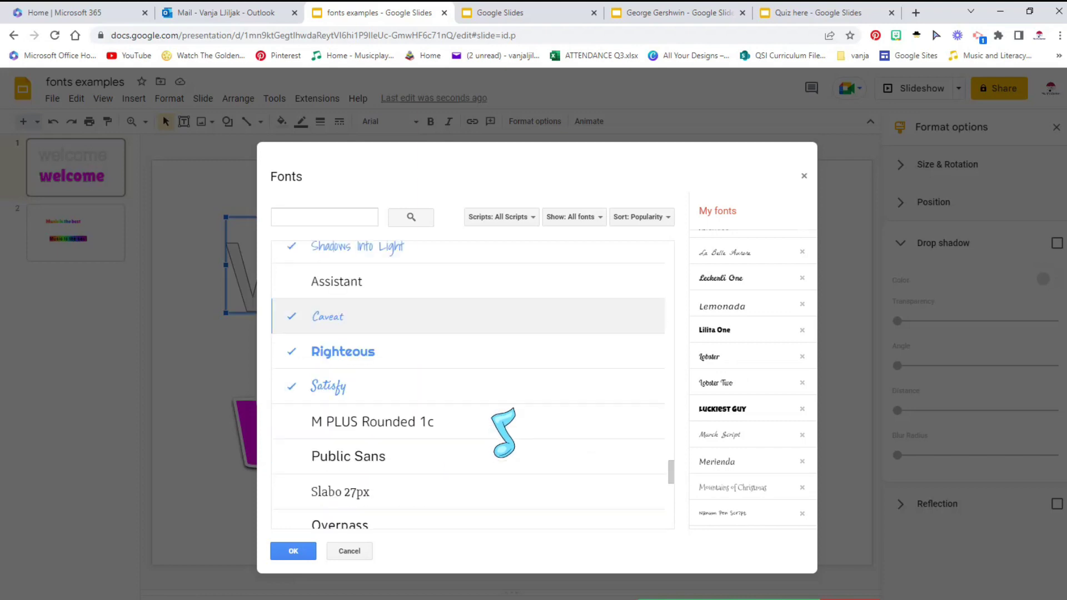
scroll(503, 433, down, 3)
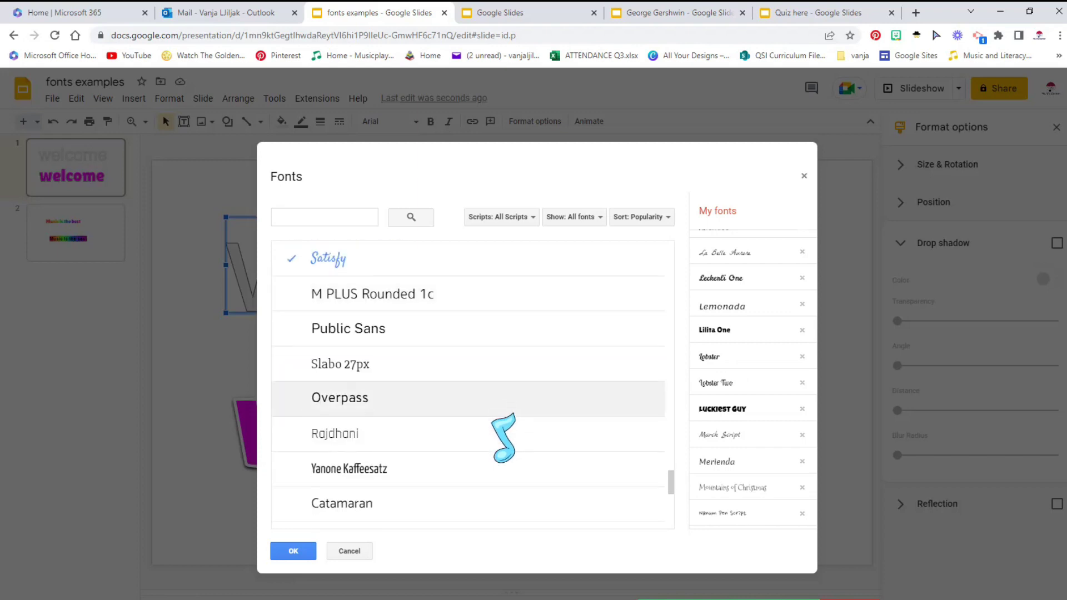
scroll(504, 438, down, 8)
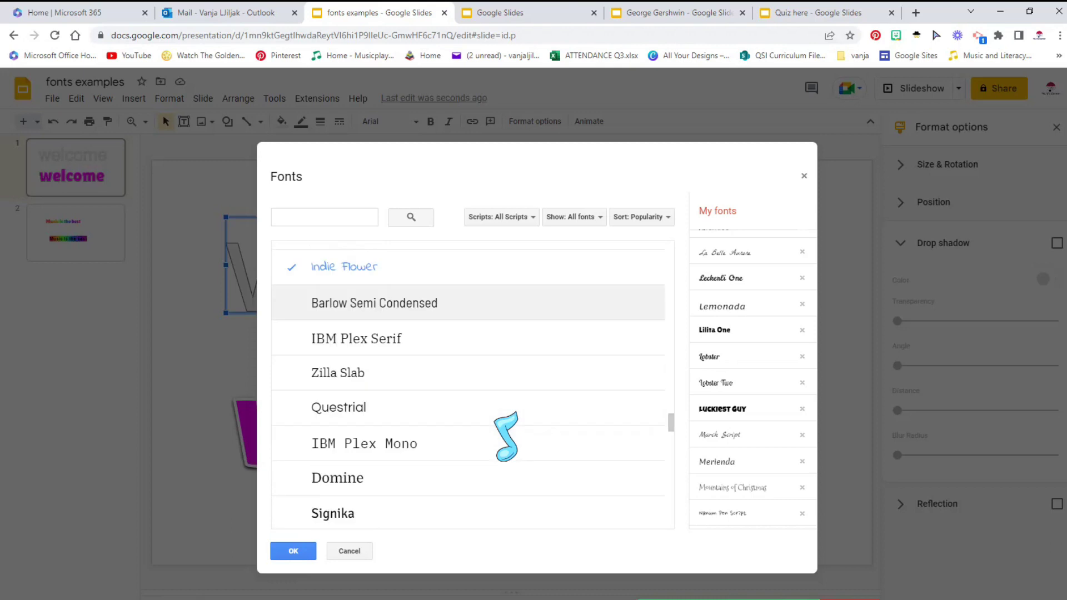
scroll(505, 436, down, 3)
click(483, 485)
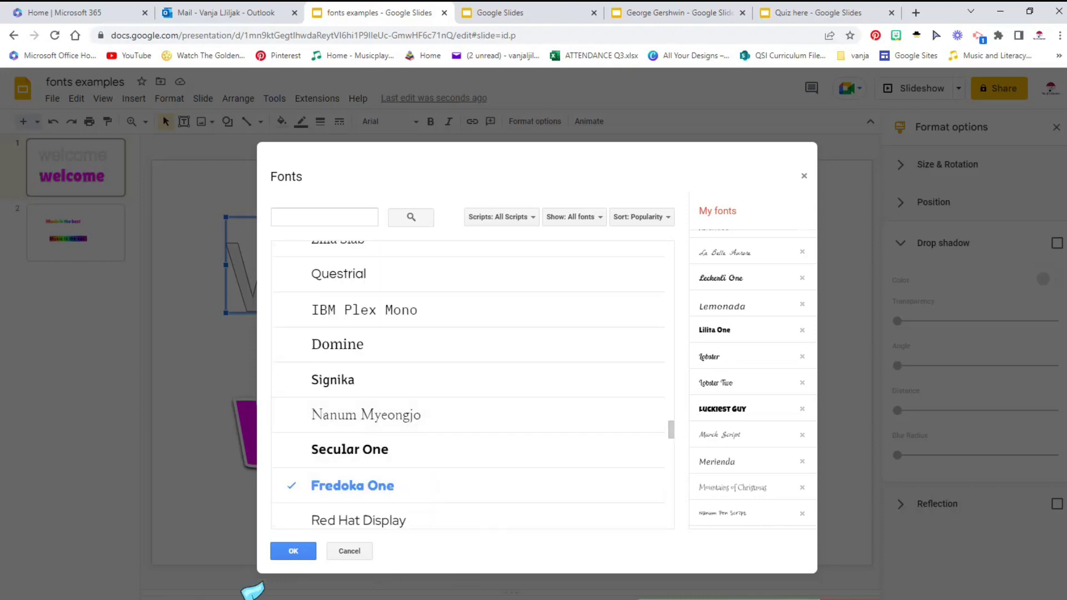
click(293, 552)
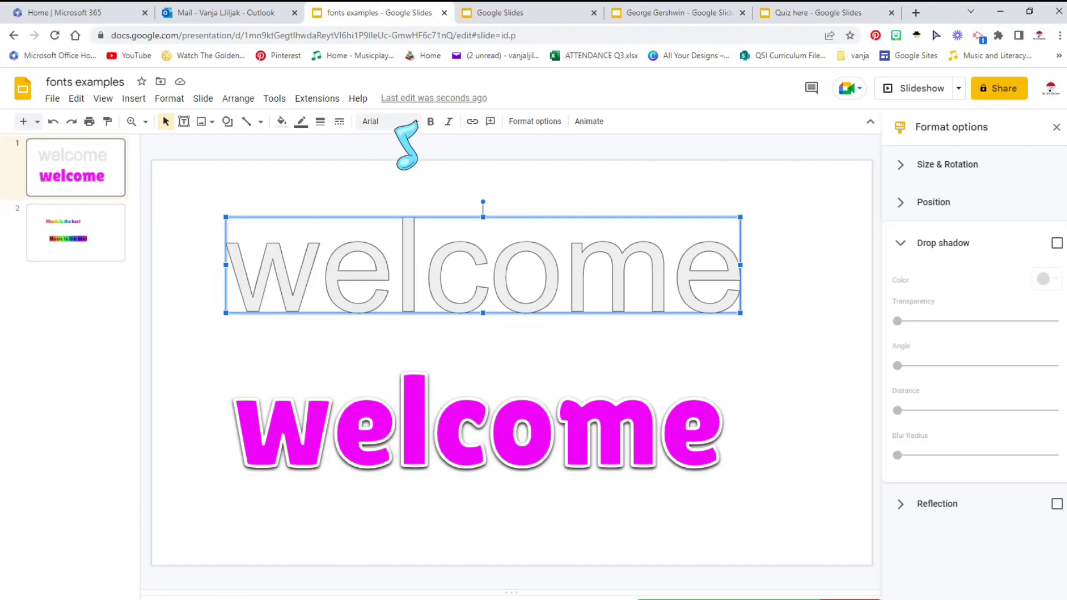
Set the grey 'welcome' word art to Luckiest Guy from the Recent fonts list
click(411, 123)
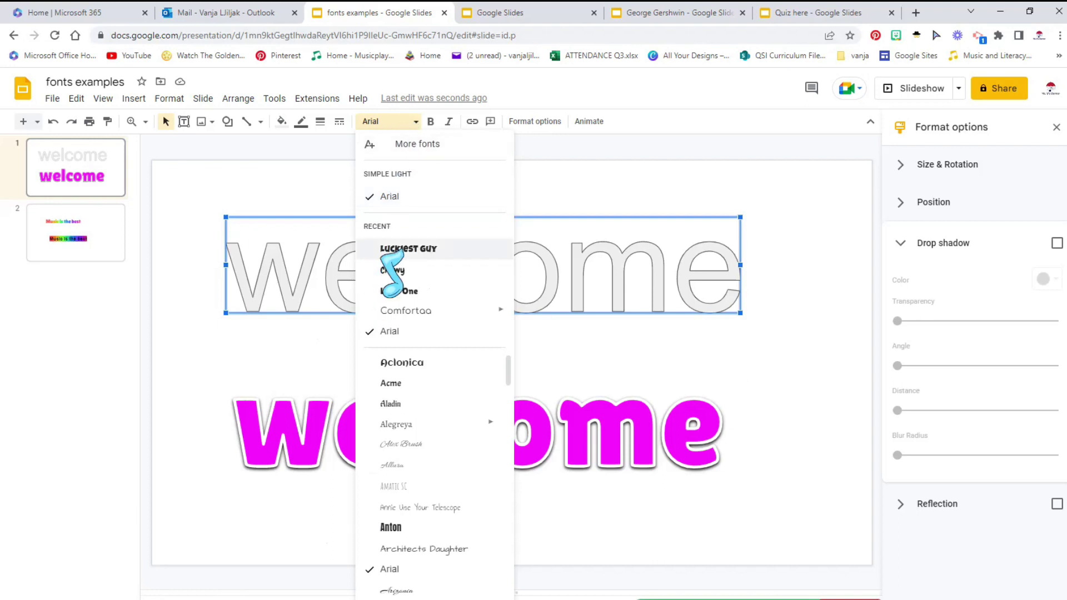
click(408, 249)
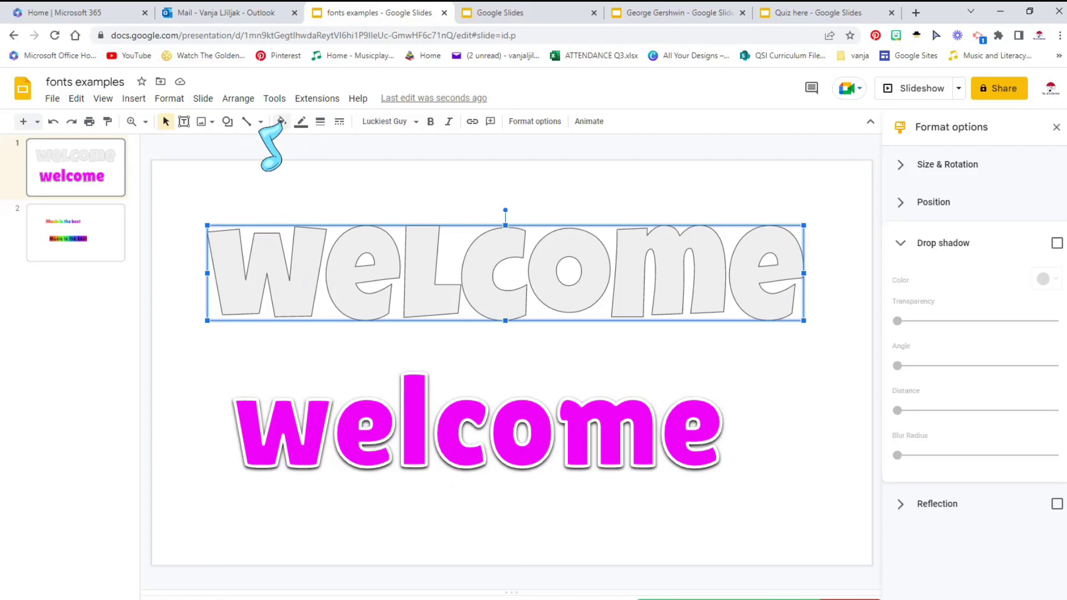
Fill the Luckiest Guy welcome with cyan and give it a light 4px outline
click(281, 121)
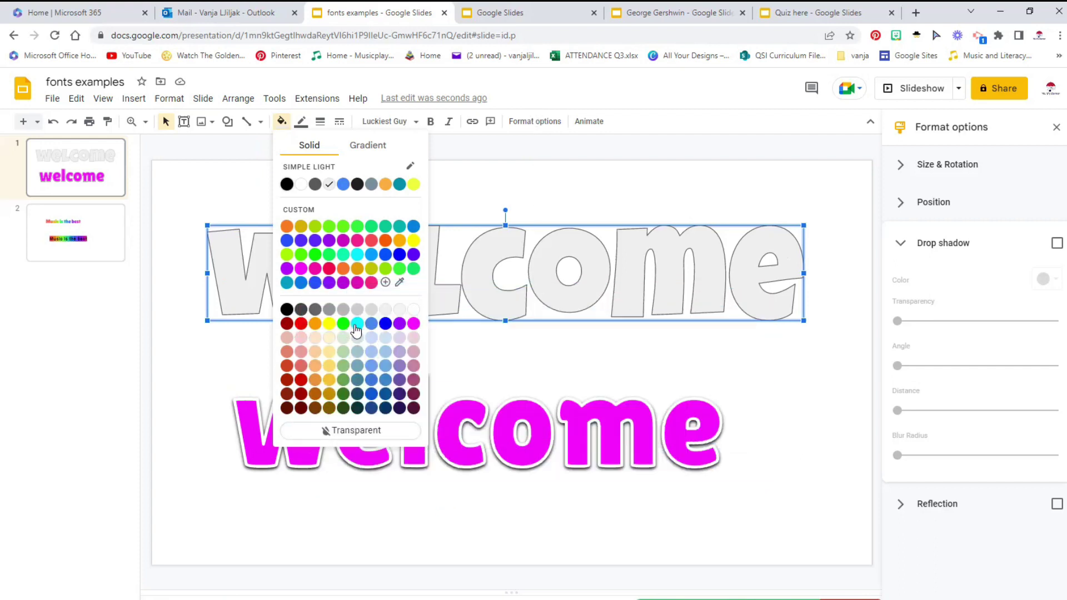
click(357, 323)
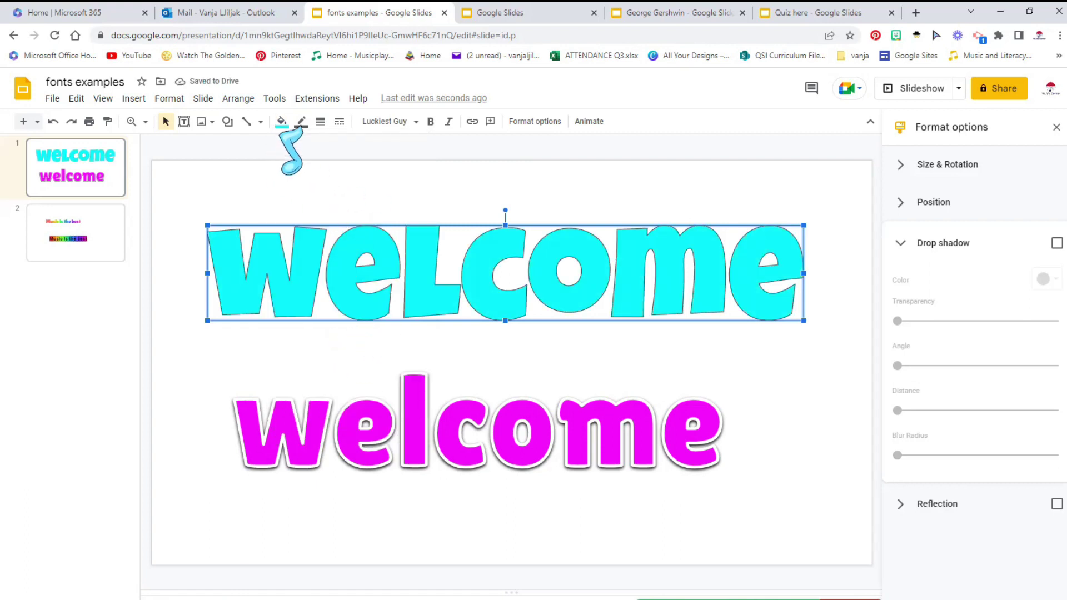
click(300, 123)
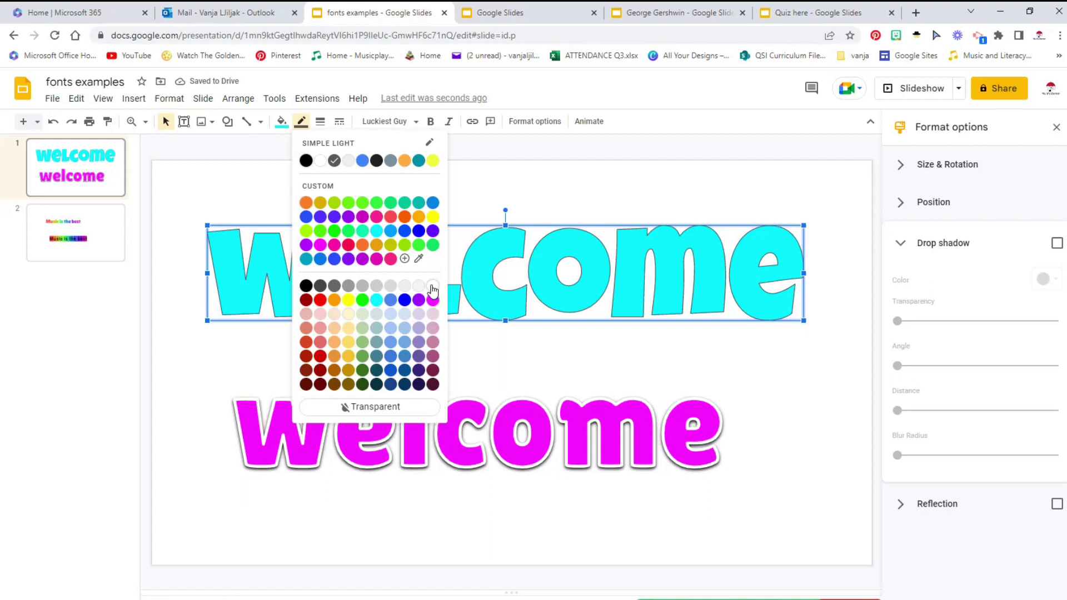
click(418, 287)
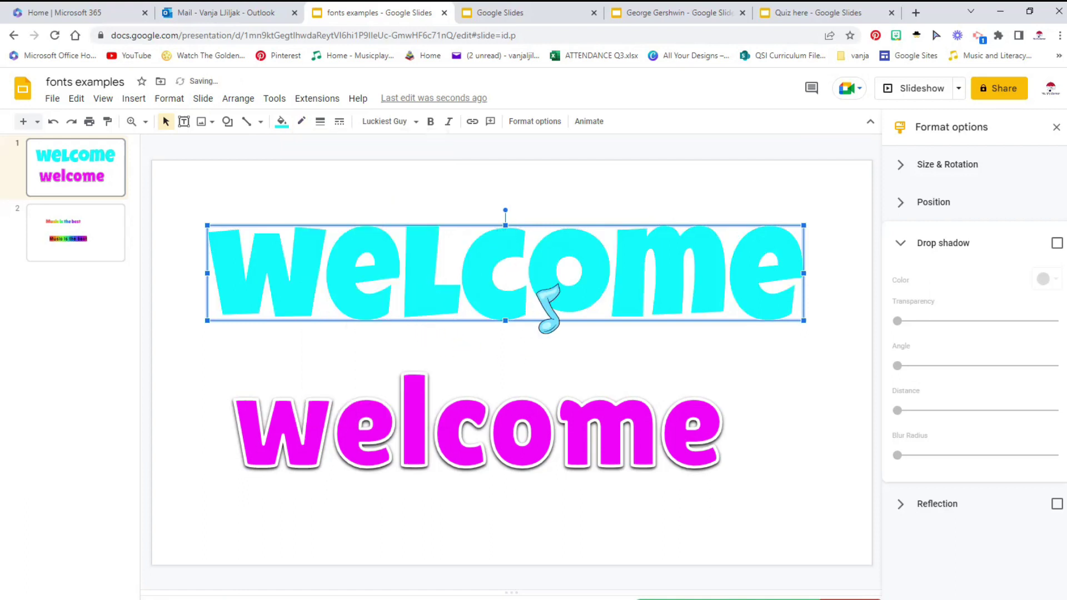
click(320, 122)
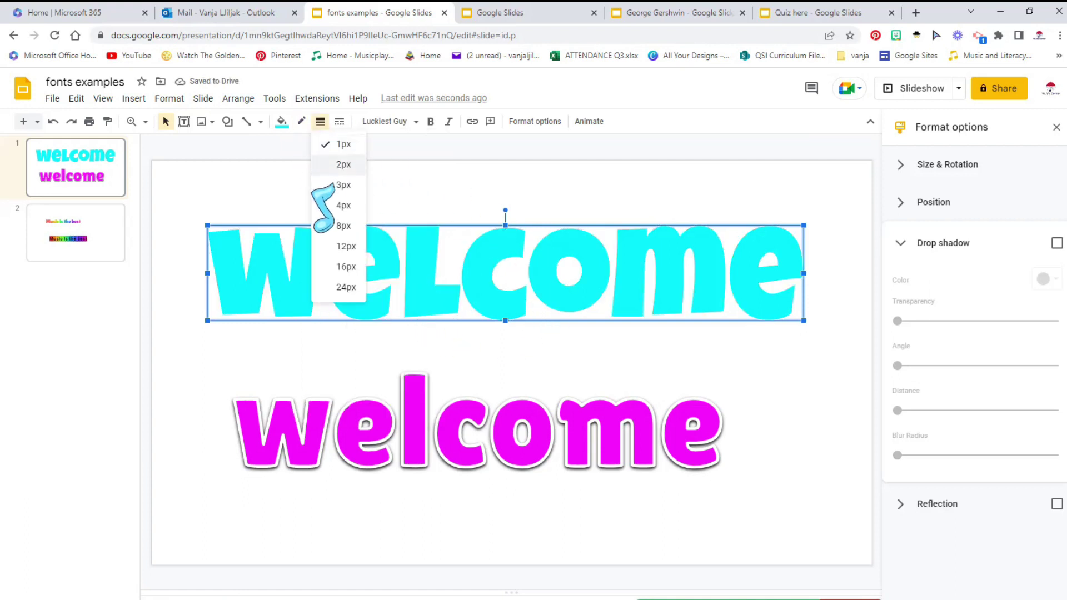
click(331, 207)
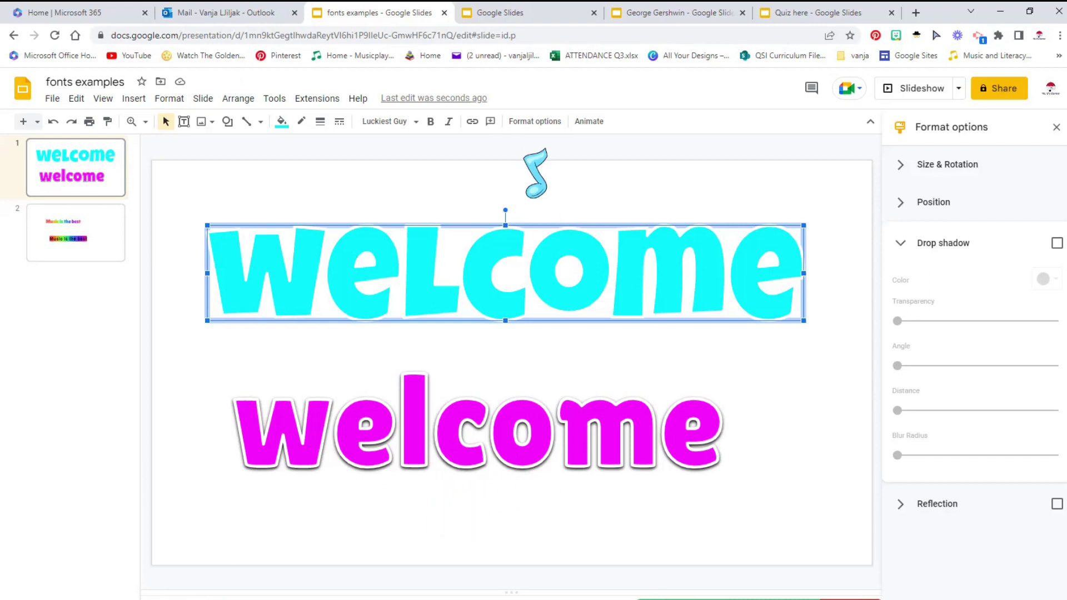
Turn on a drop shadow for the cyan welcome and lower its transparency to darken it
click(1056, 127)
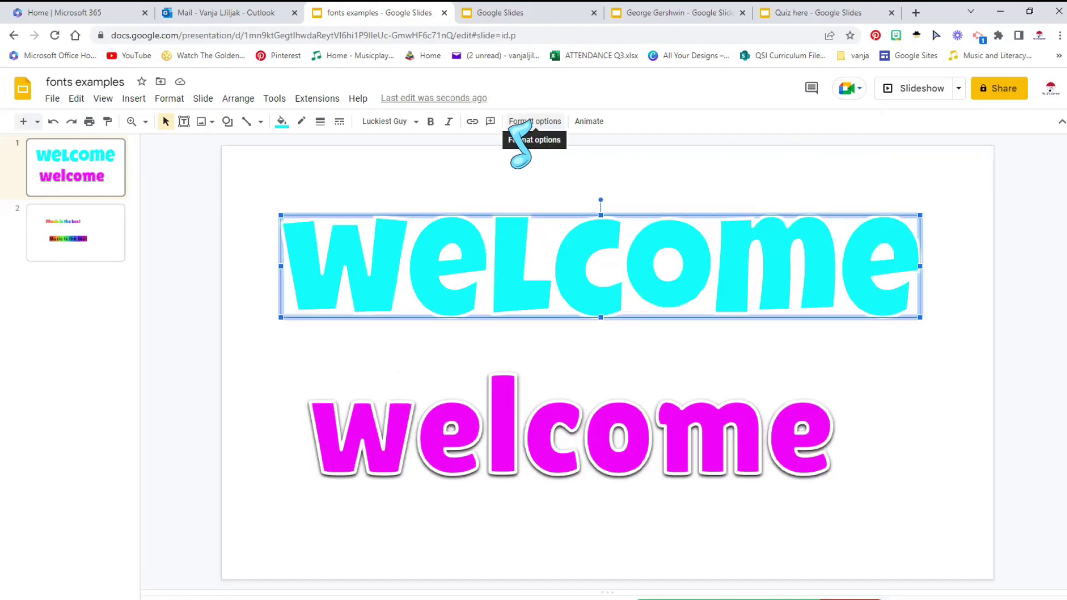
click(529, 122)
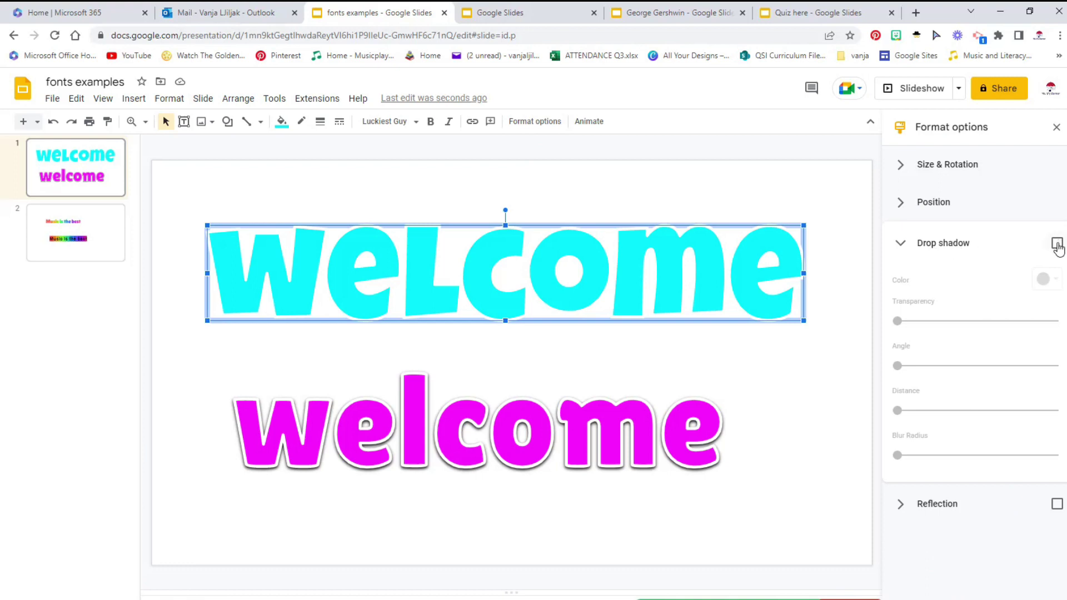
click(1057, 243)
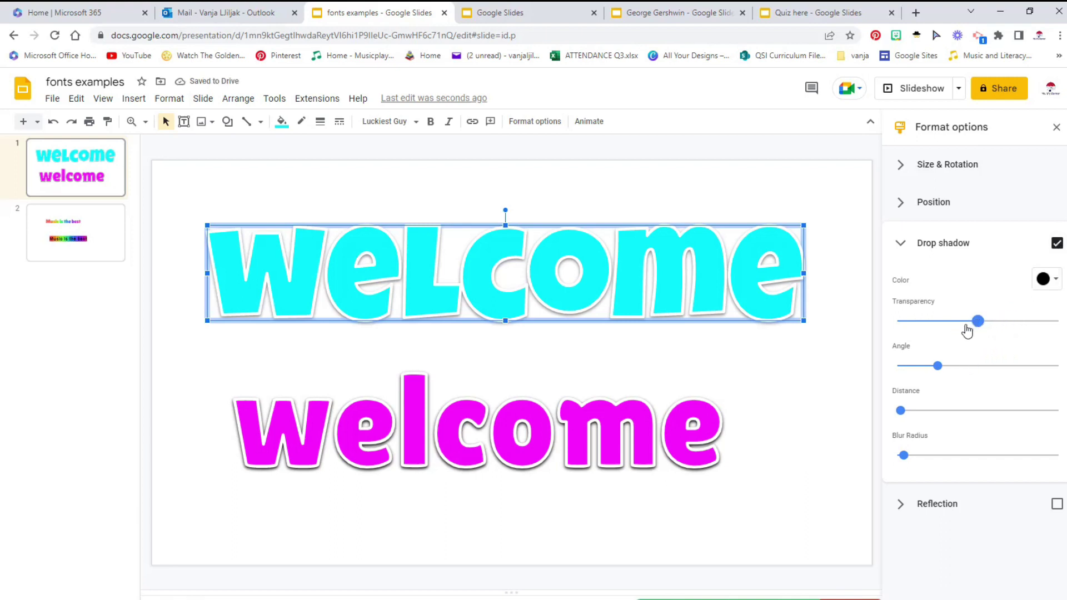
drag(956, 333, 873, 347)
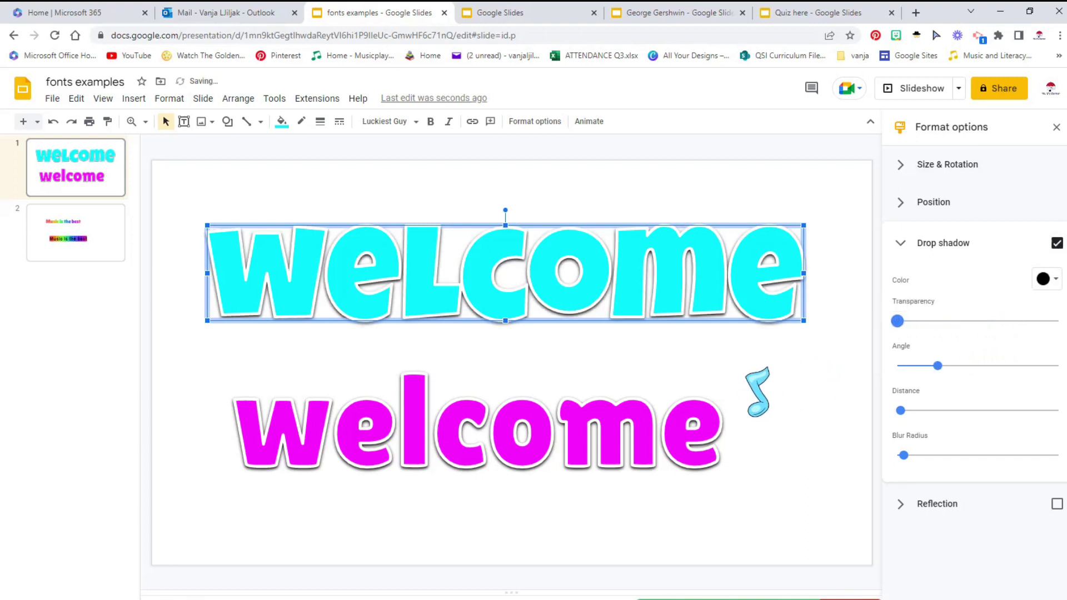
click(757, 389)
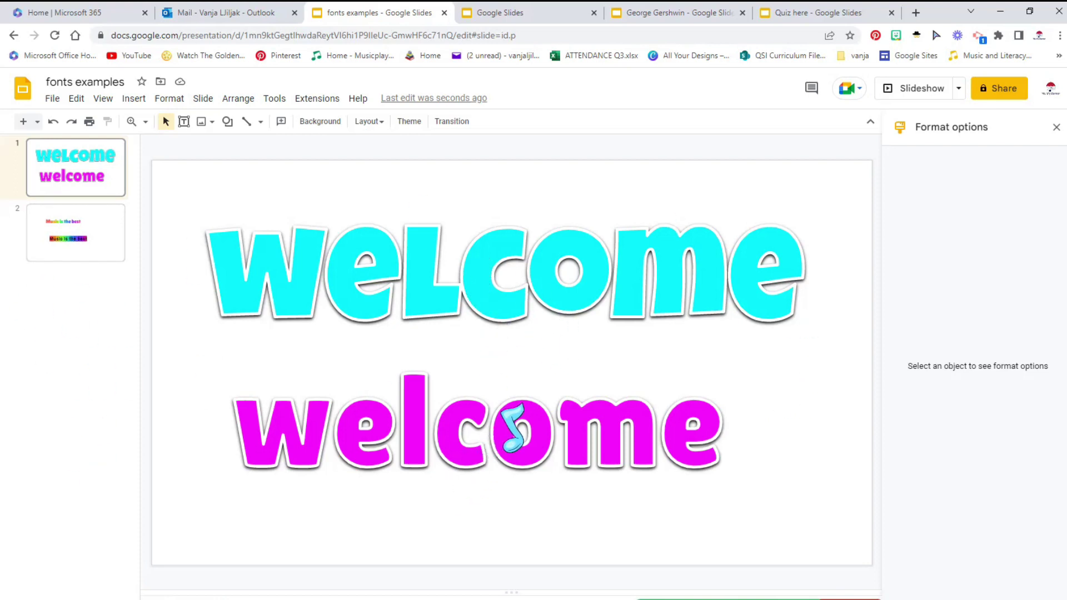
Undo the last change, then enlarge and reposition the magenta welcome text
key(ctrl+z)
drag(254, 437, 212, 478)
drag(358, 452, 438, 458)
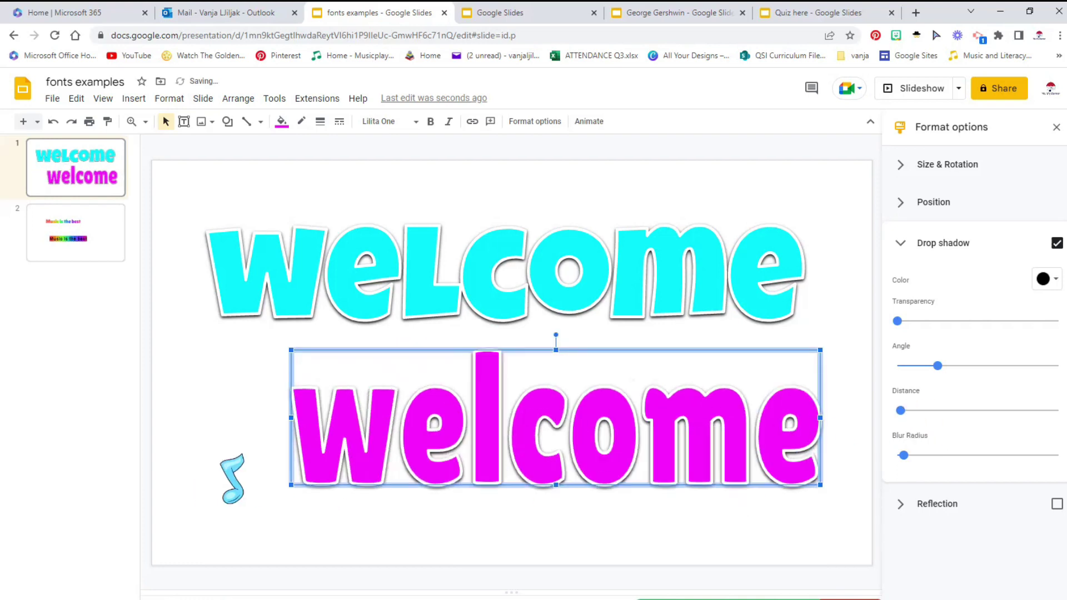
drag(275, 443, 231, 437)
drag(776, 346, 767, 362)
click(528, 333)
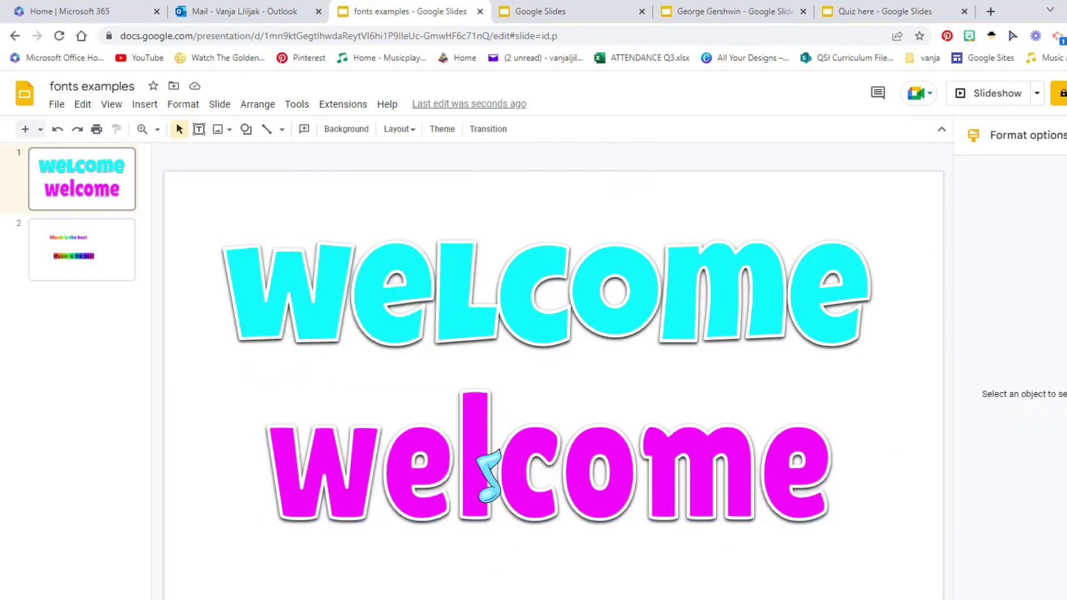
click(445, 450)
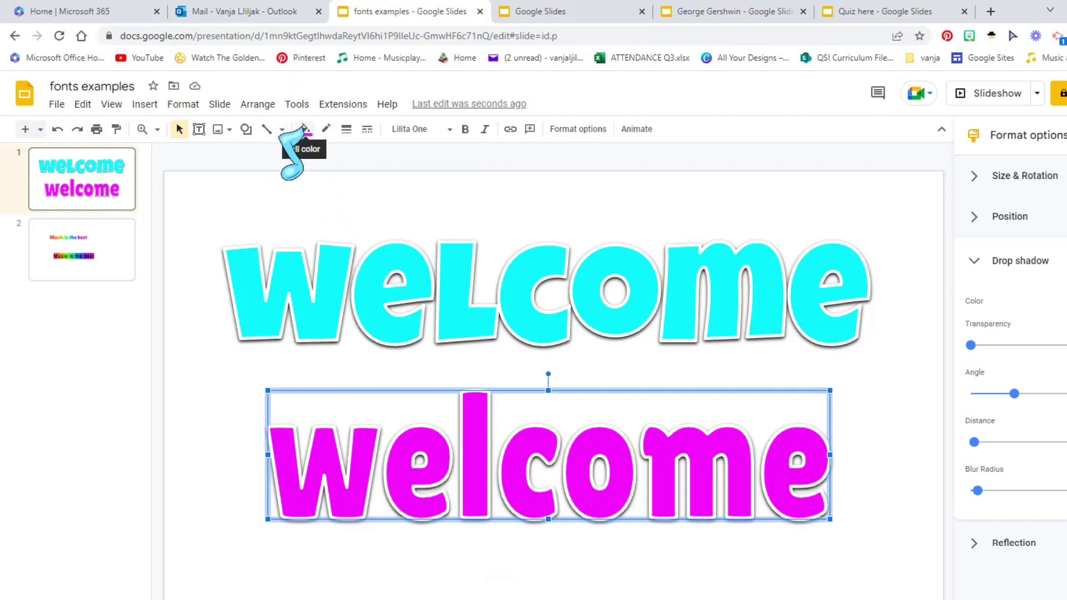
Fill the lower welcome with a red-pink gradient and start a custom gradient
click(304, 129)
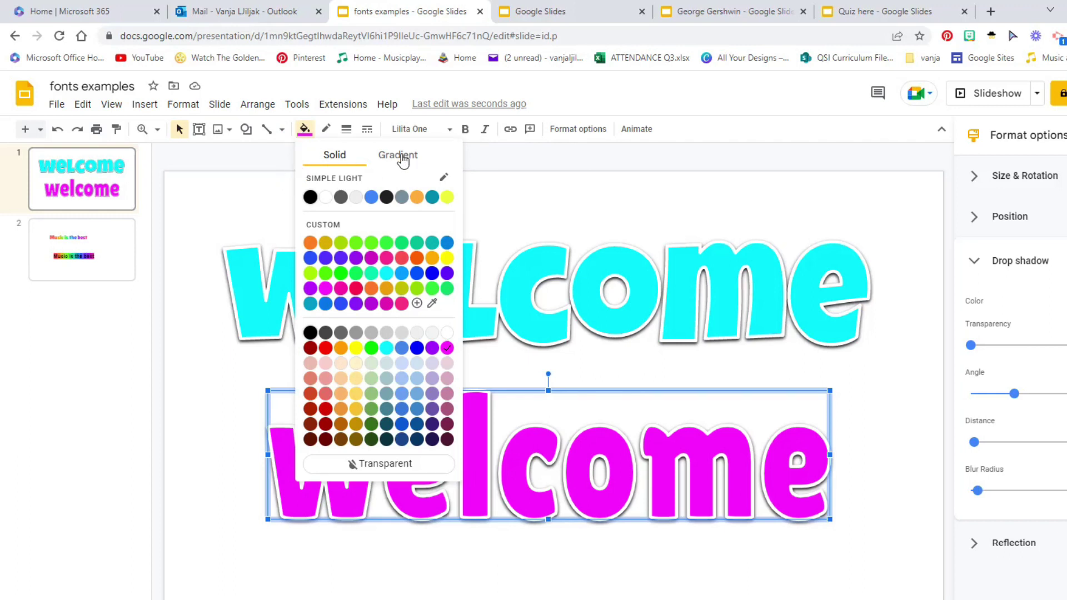
click(403, 157)
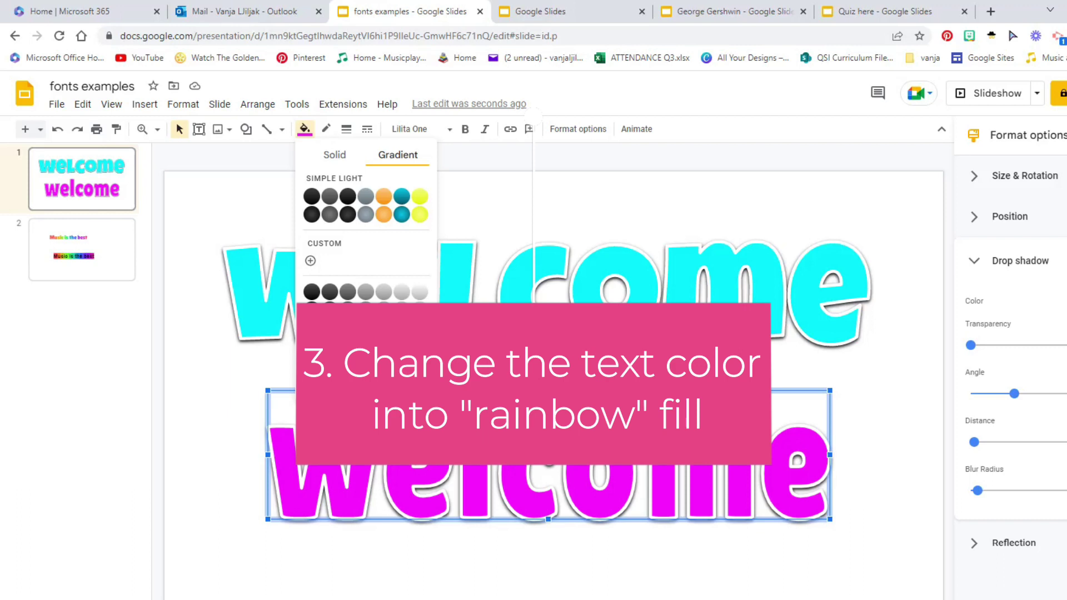
click(402, 344)
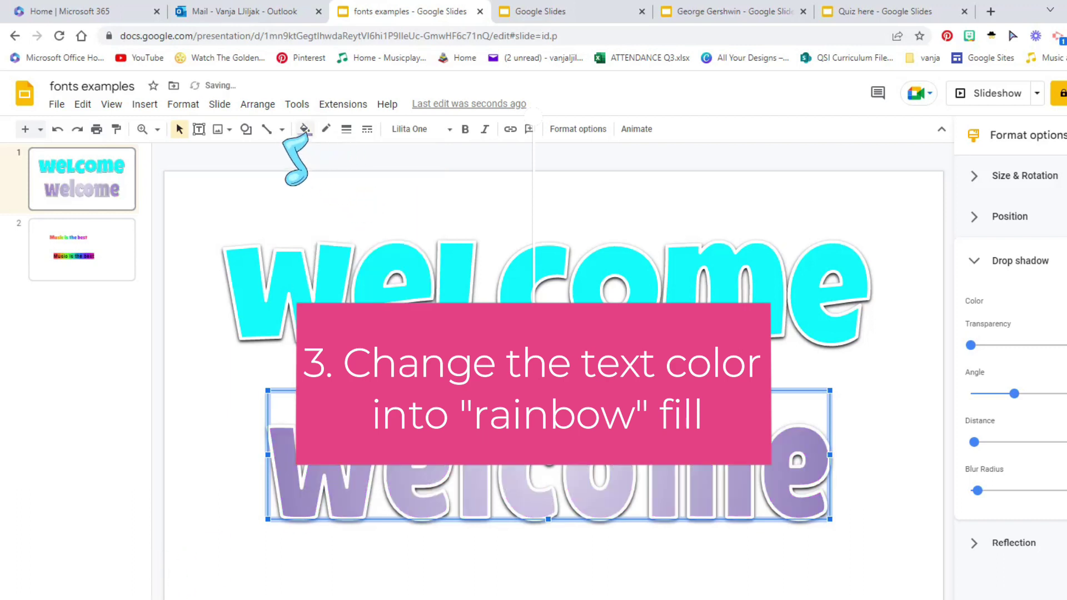
click(304, 129)
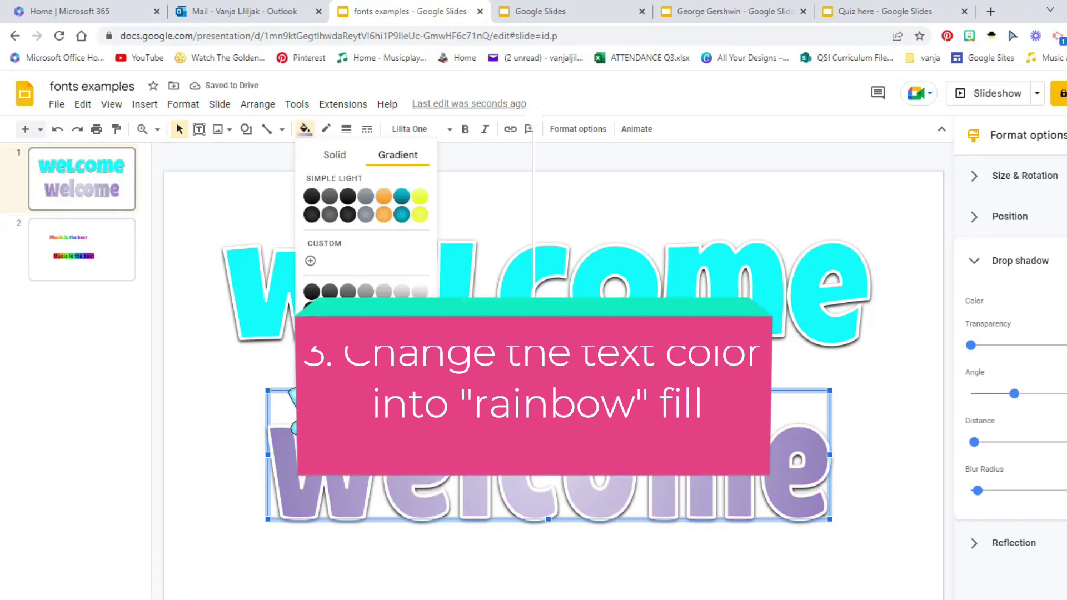
click(311, 346)
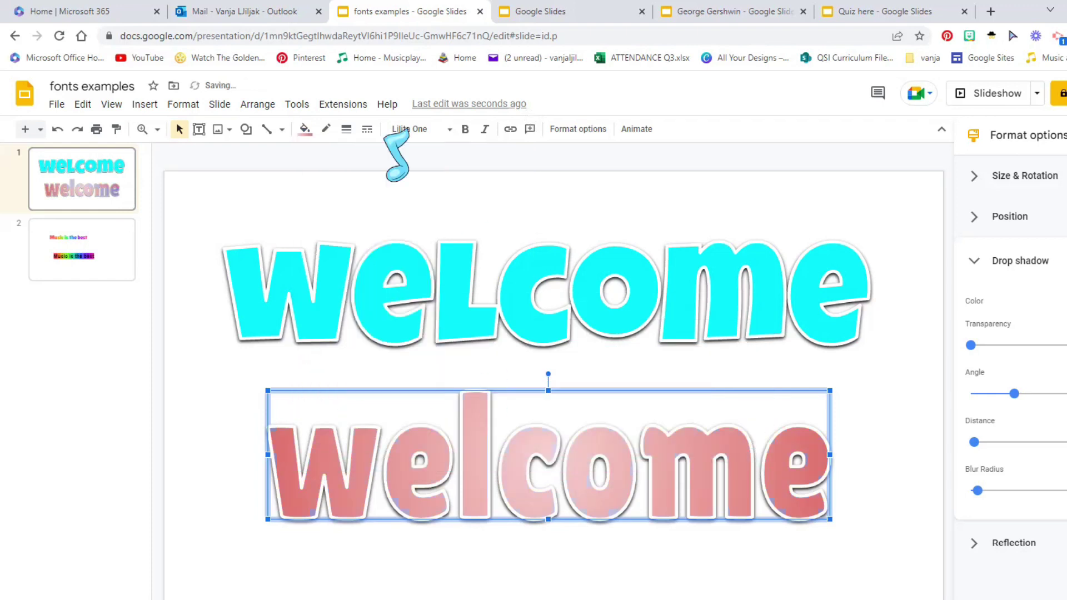
click(304, 129)
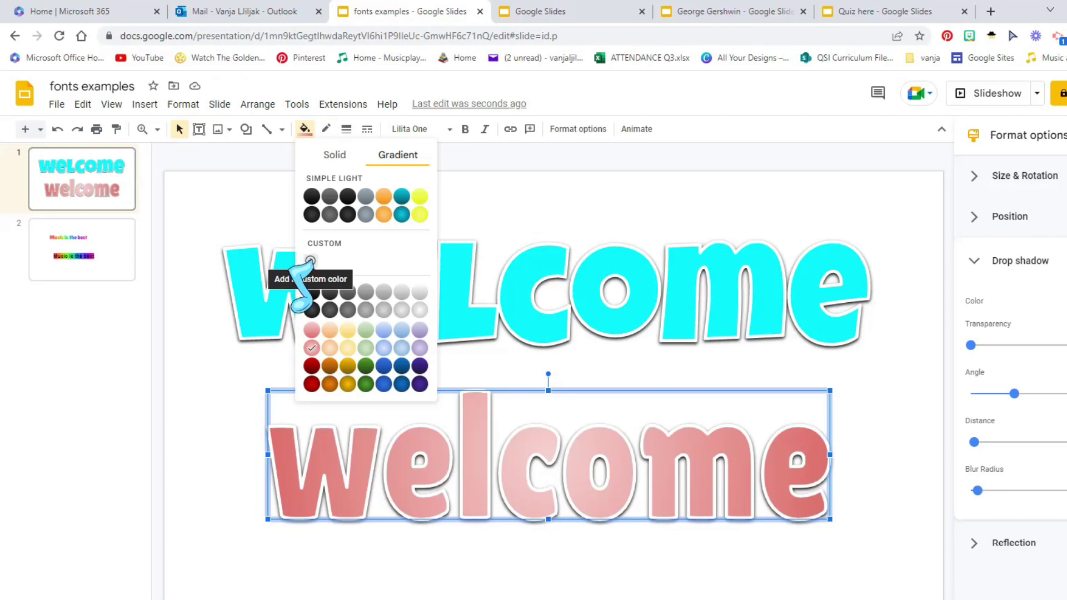
click(310, 260)
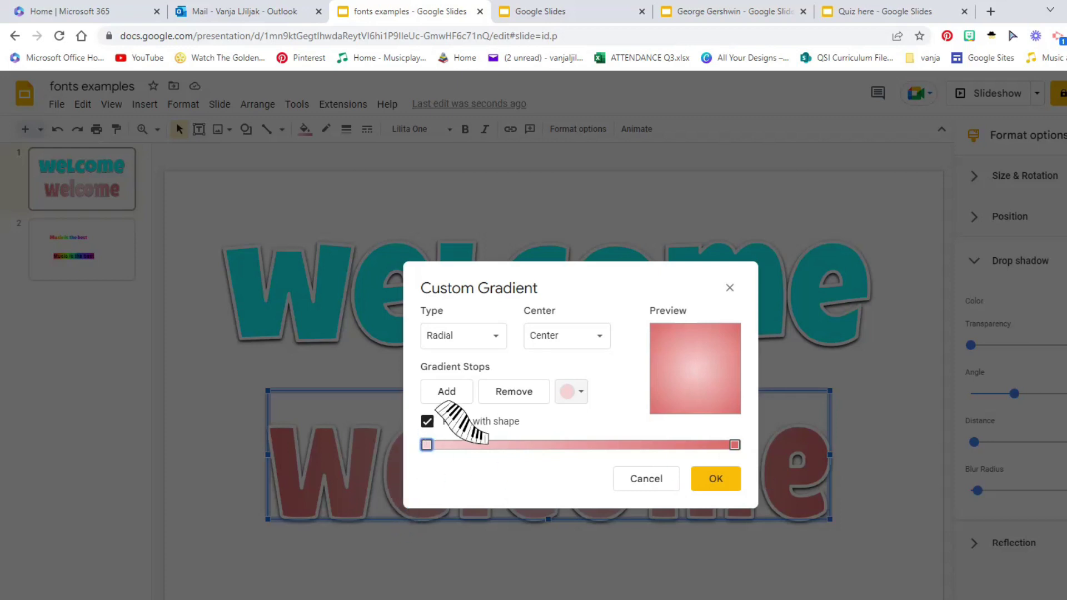
Add red, orange and yellow stops near the start of the custom gradient
click(446, 391)
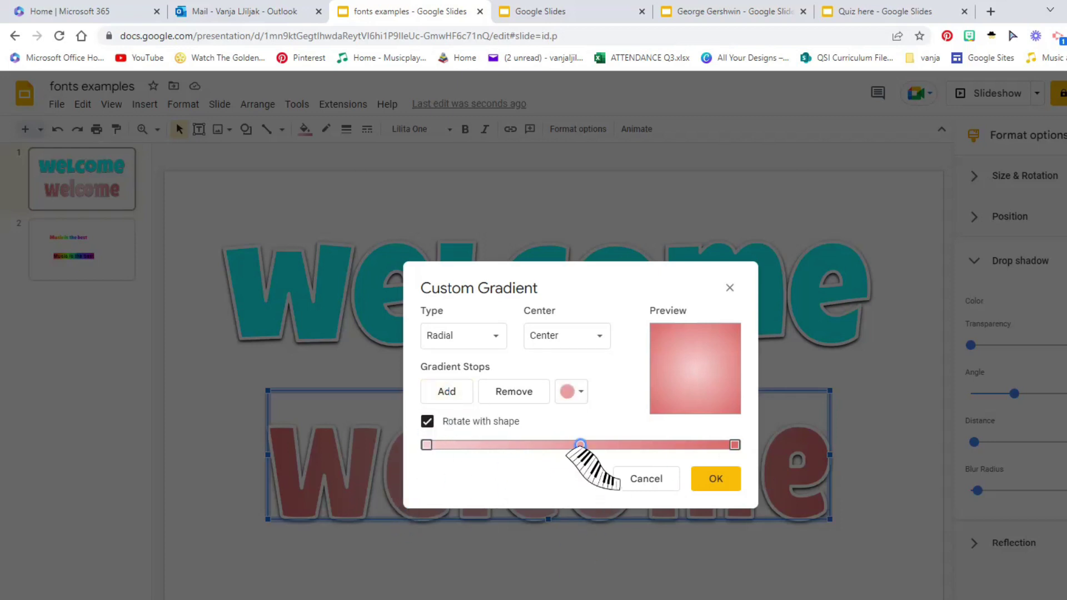
drag(579, 445, 457, 445)
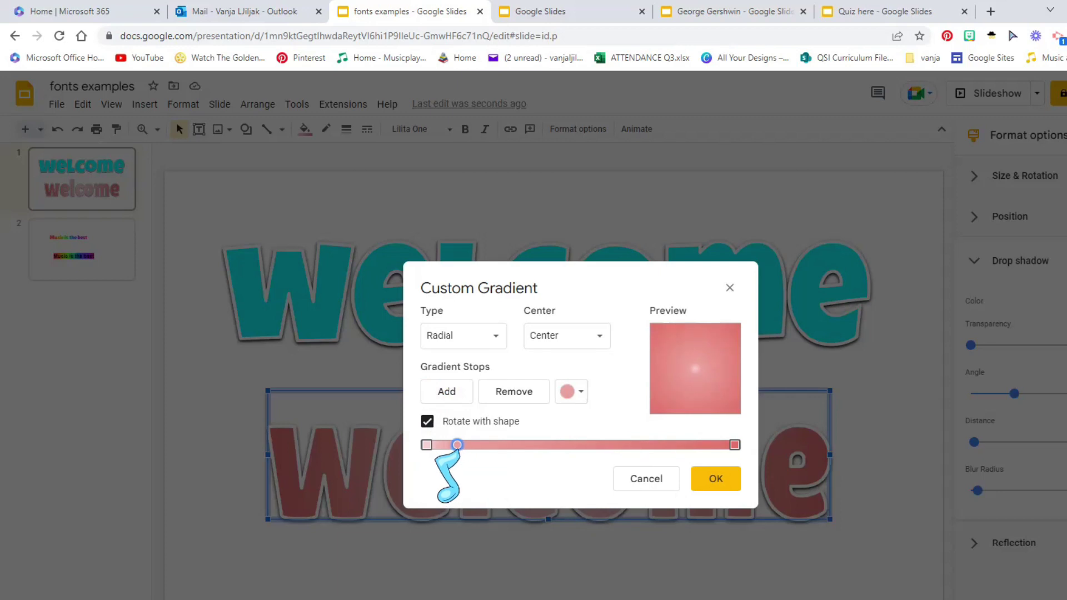
click(575, 392)
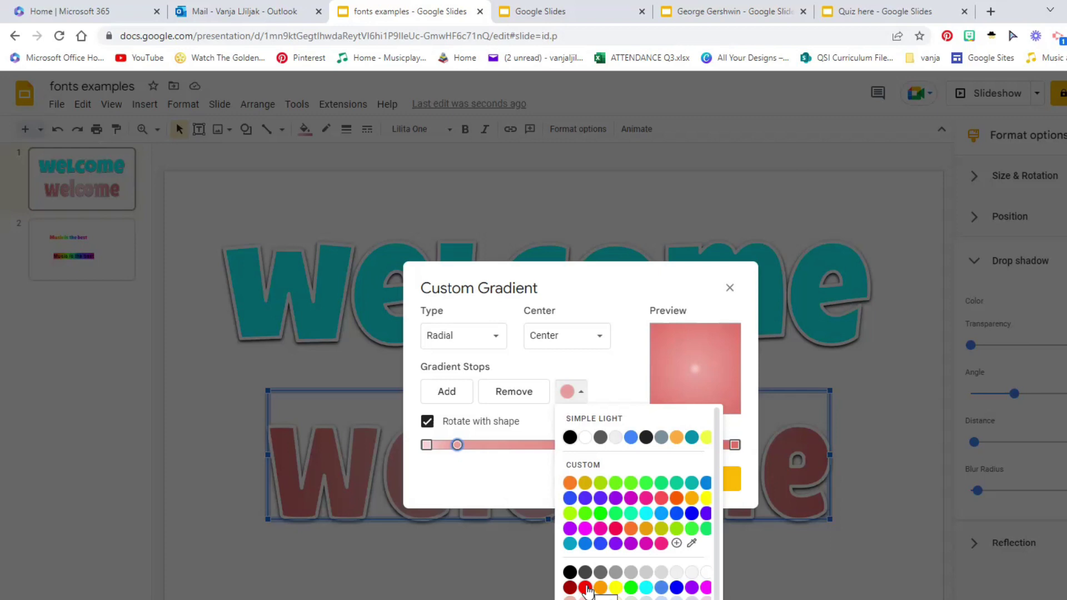
click(585, 587)
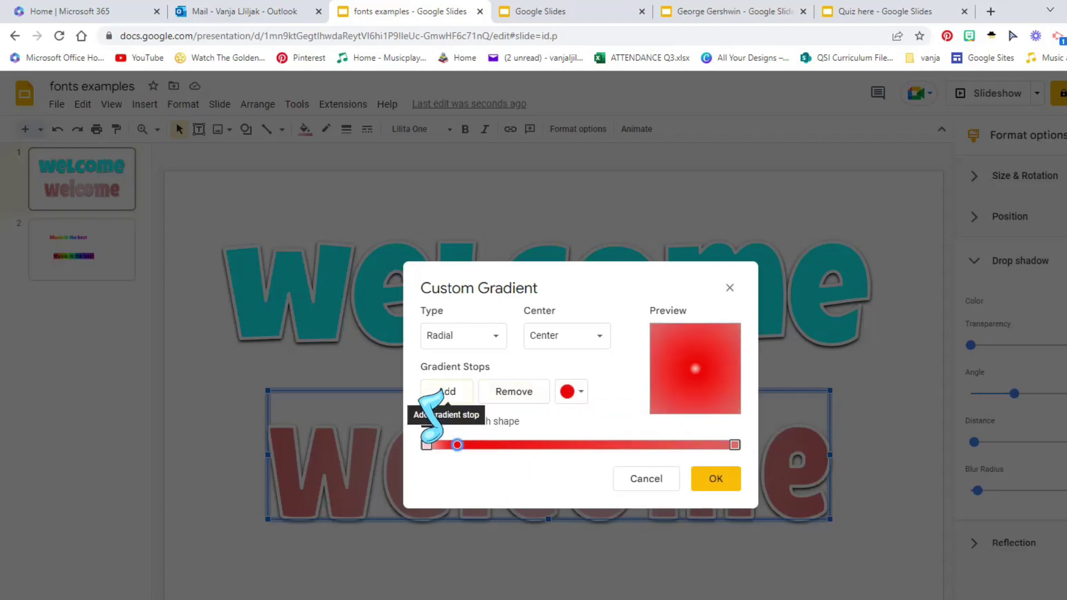
click(441, 391)
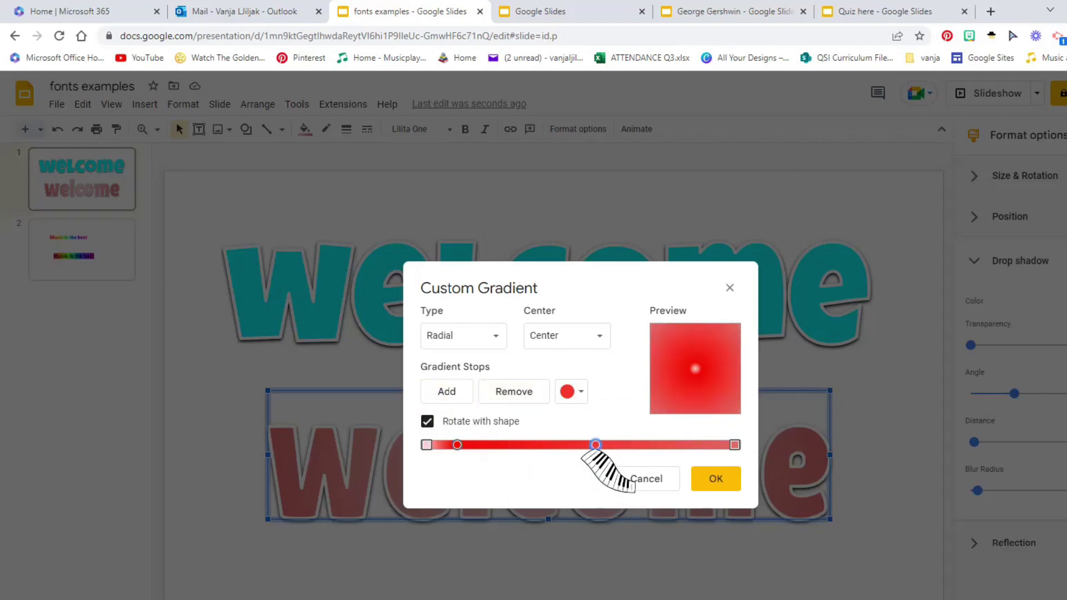
drag(596, 444, 493, 451)
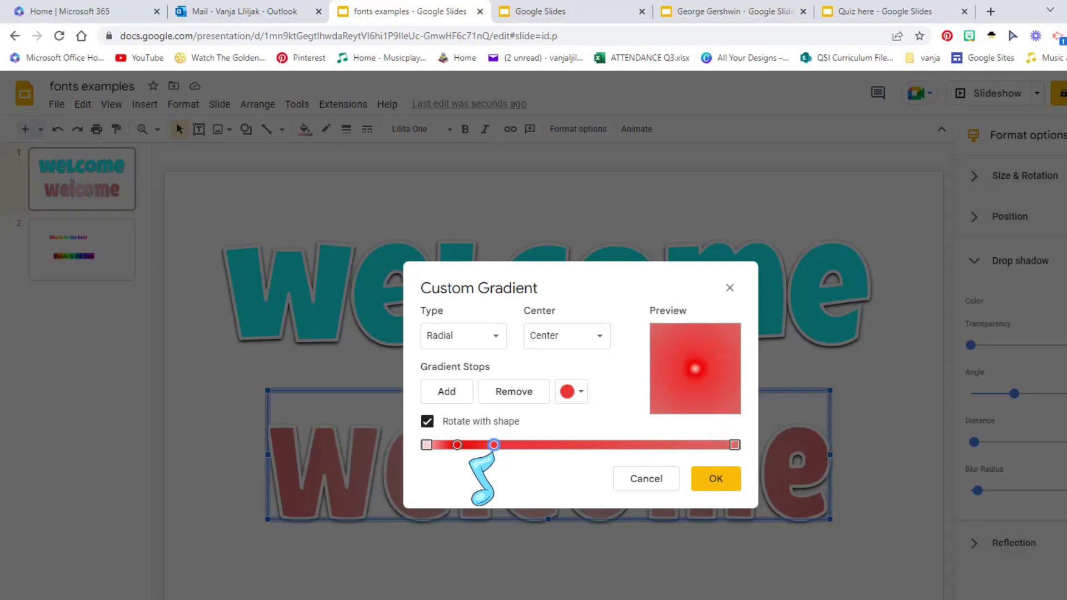
click(569, 391)
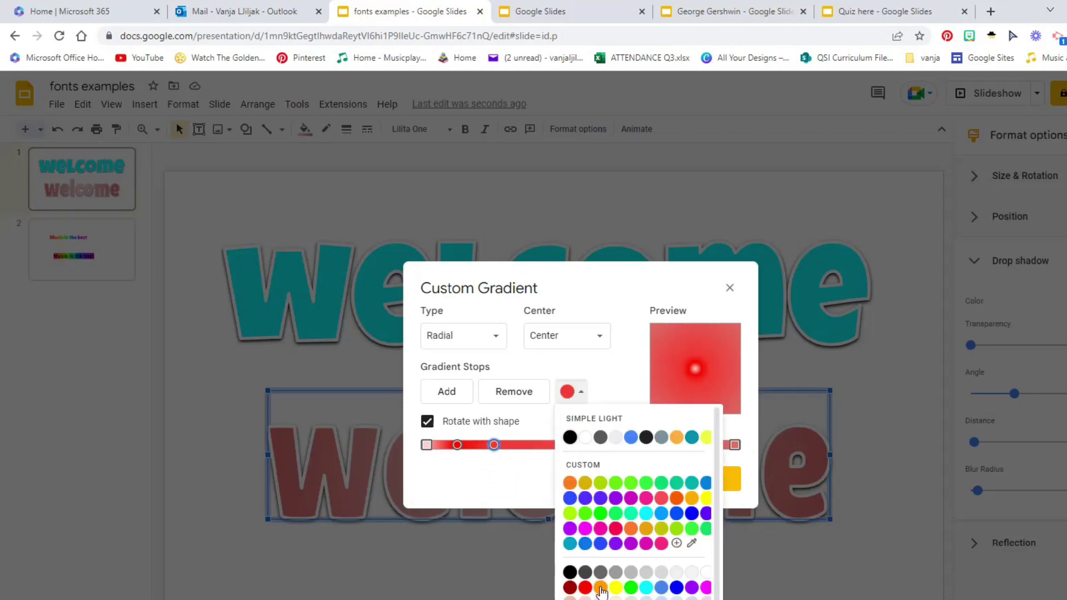
click(600, 587)
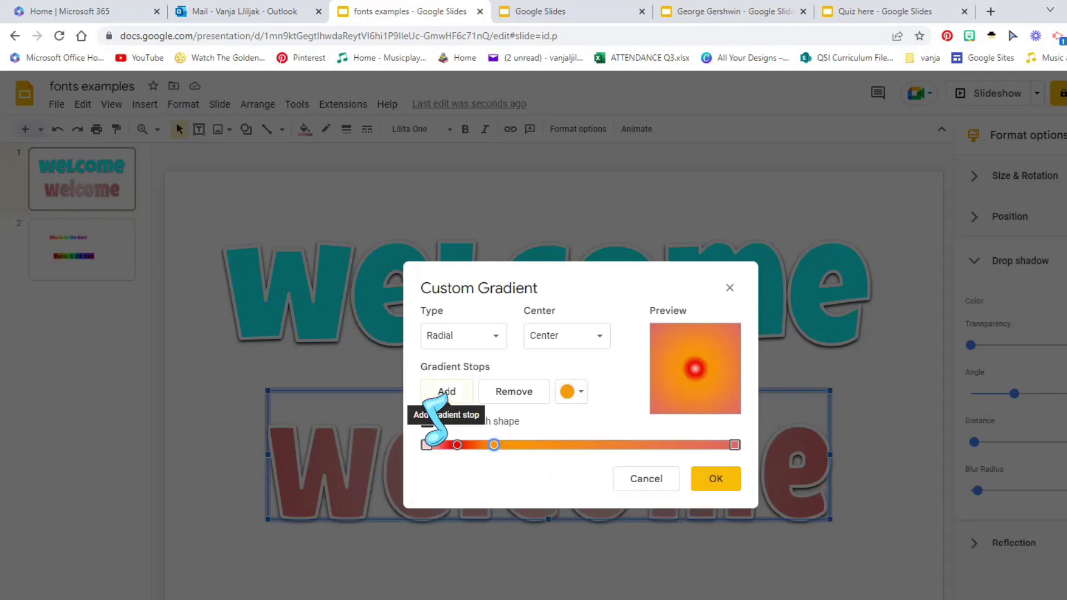
click(444, 395)
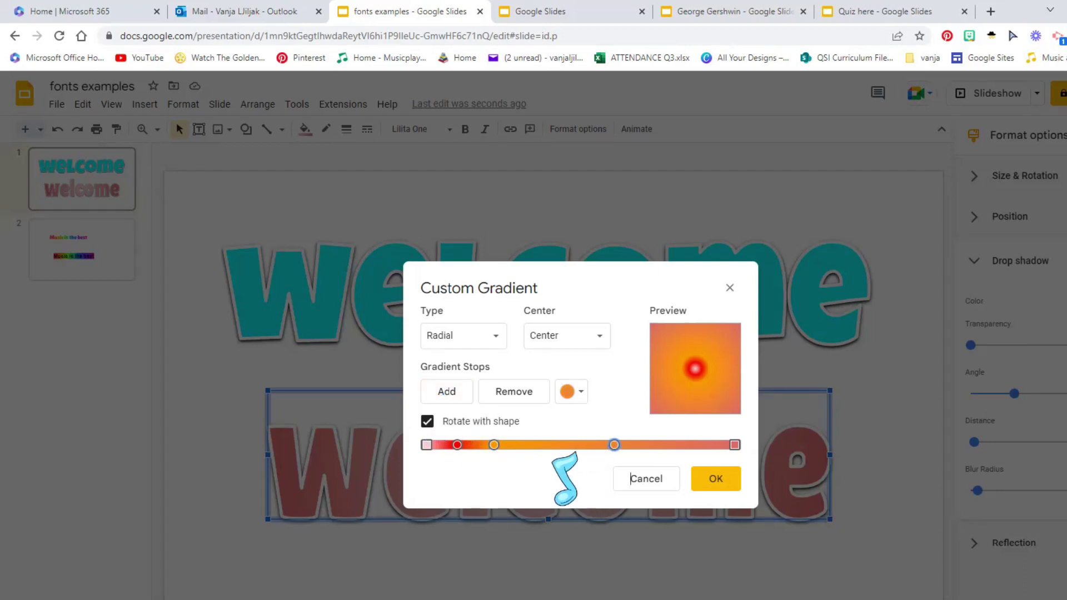
drag(614, 445, 534, 445)
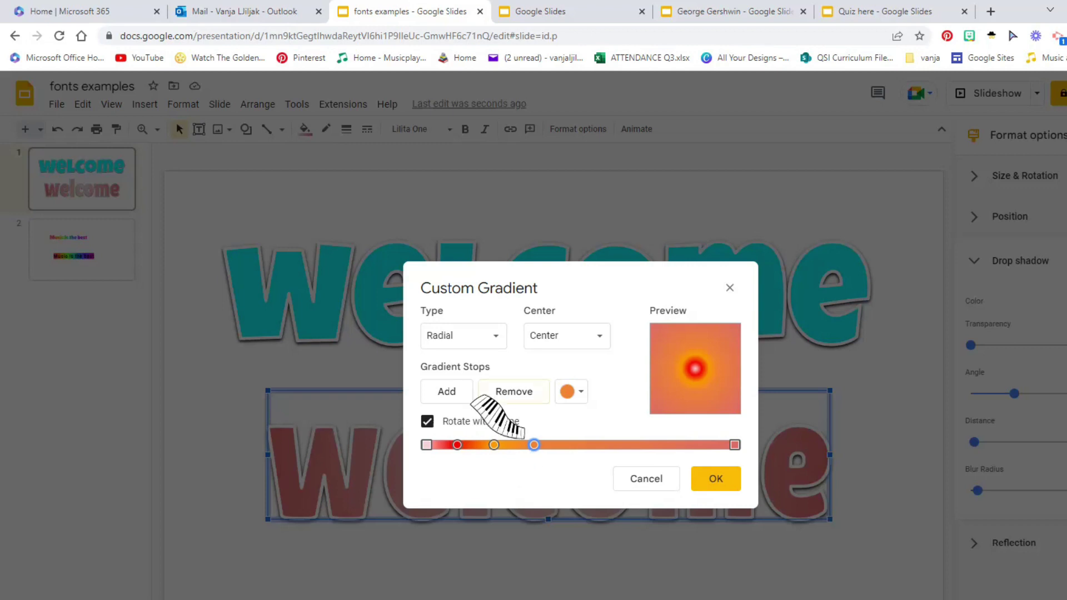
click(571, 392)
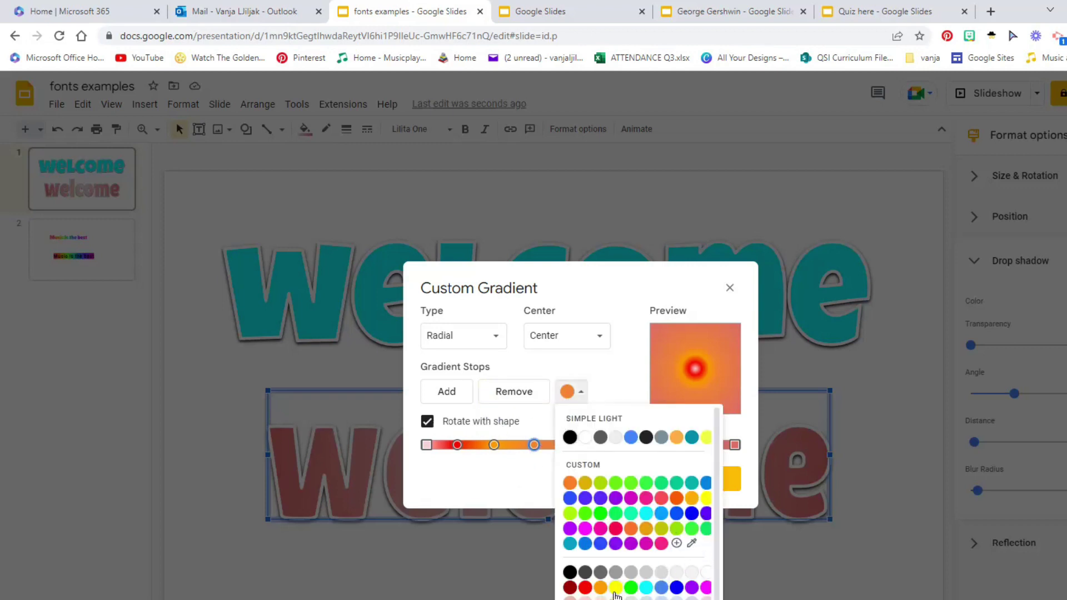
click(616, 587)
Add green, blue and blue-violet stops and make the last stop purple
click(439, 395)
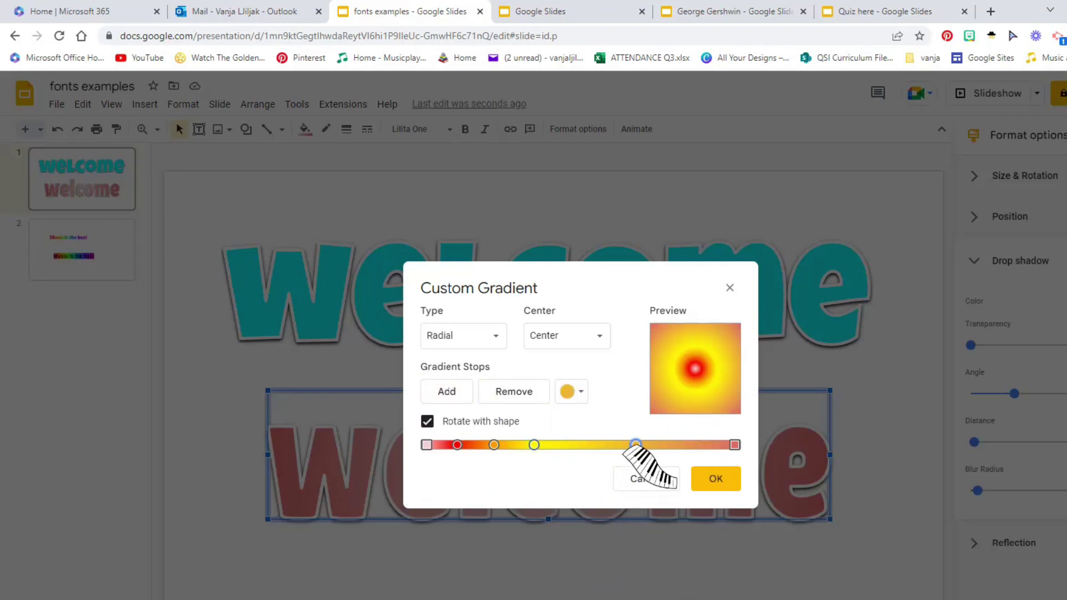
drag(635, 444, 578, 444)
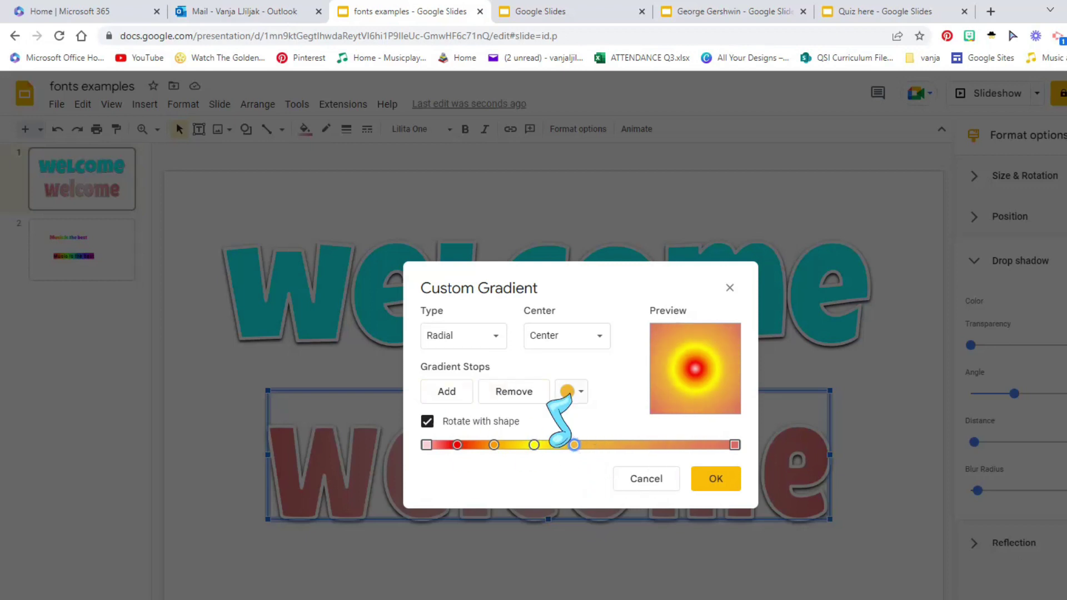
click(571, 392)
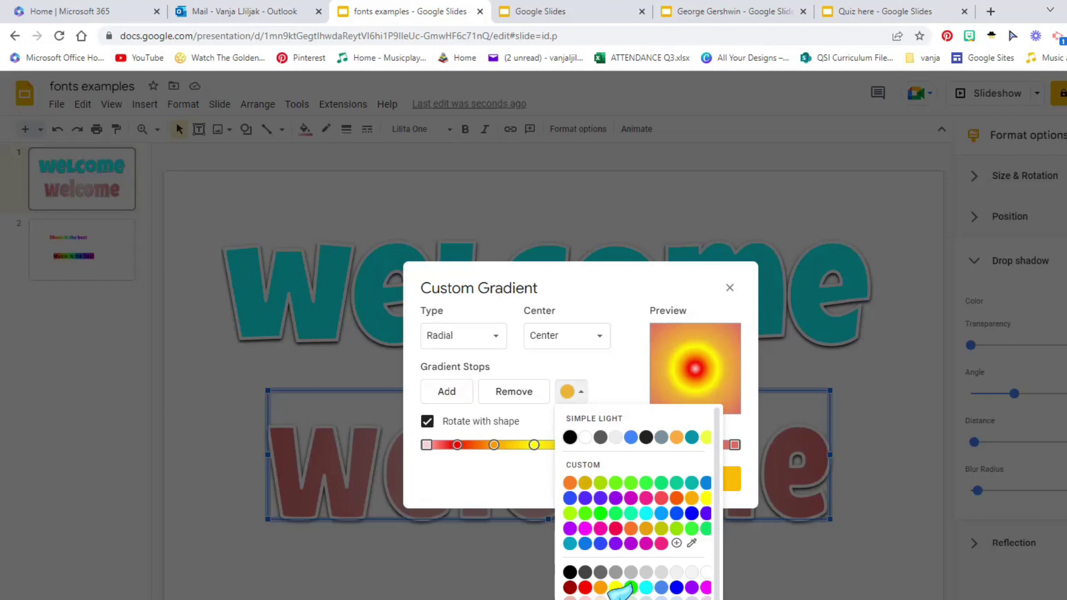
click(630, 587)
click(446, 391)
drag(654, 445, 620, 445)
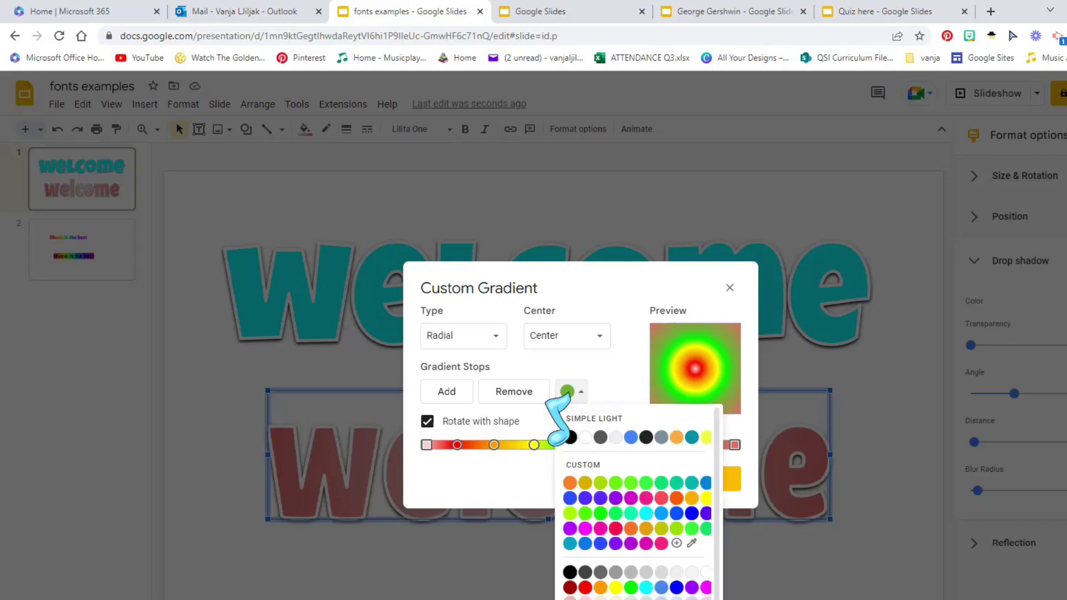
click(570, 391)
click(663, 587)
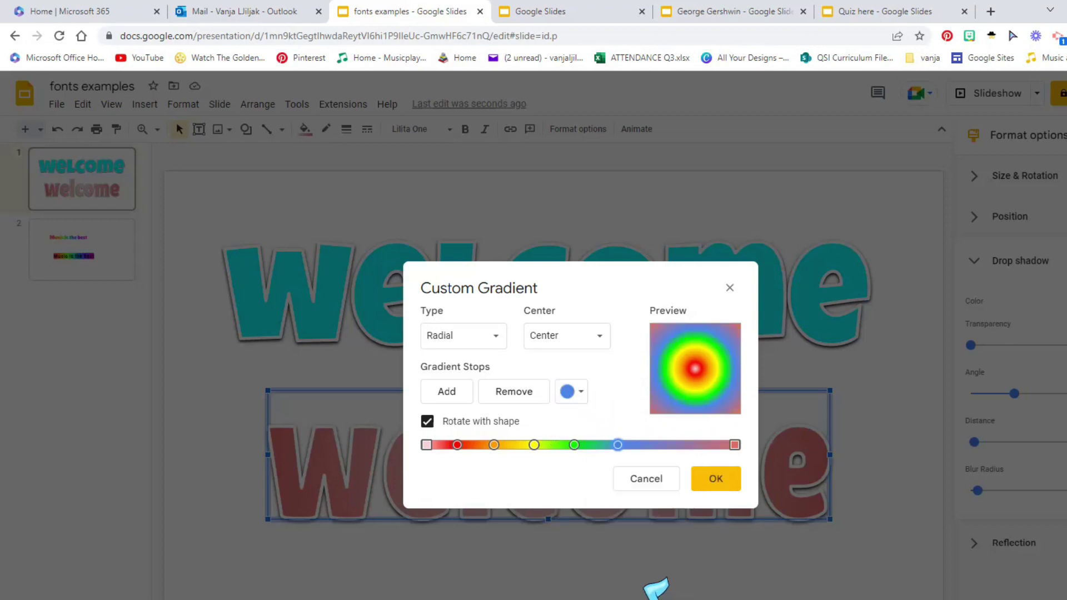
click(447, 391)
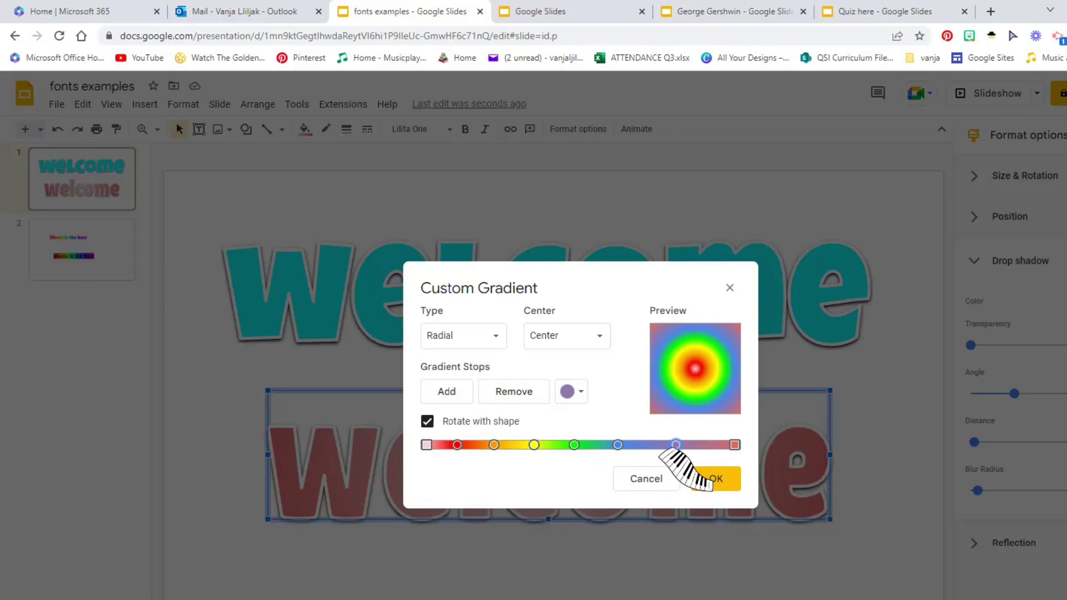
drag(676, 445, 660, 445)
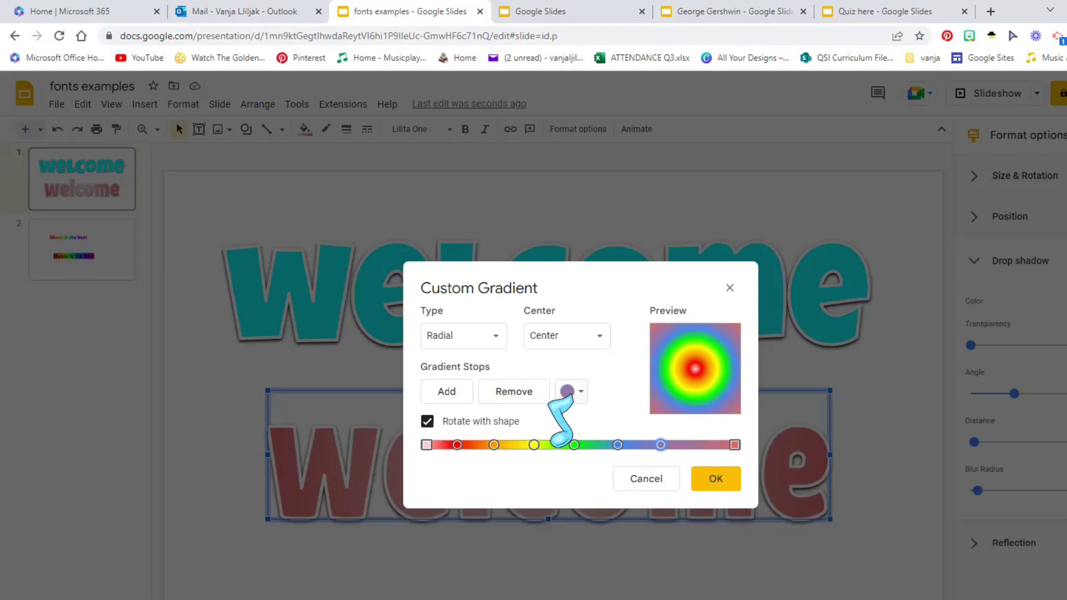
click(571, 392)
click(676, 587)
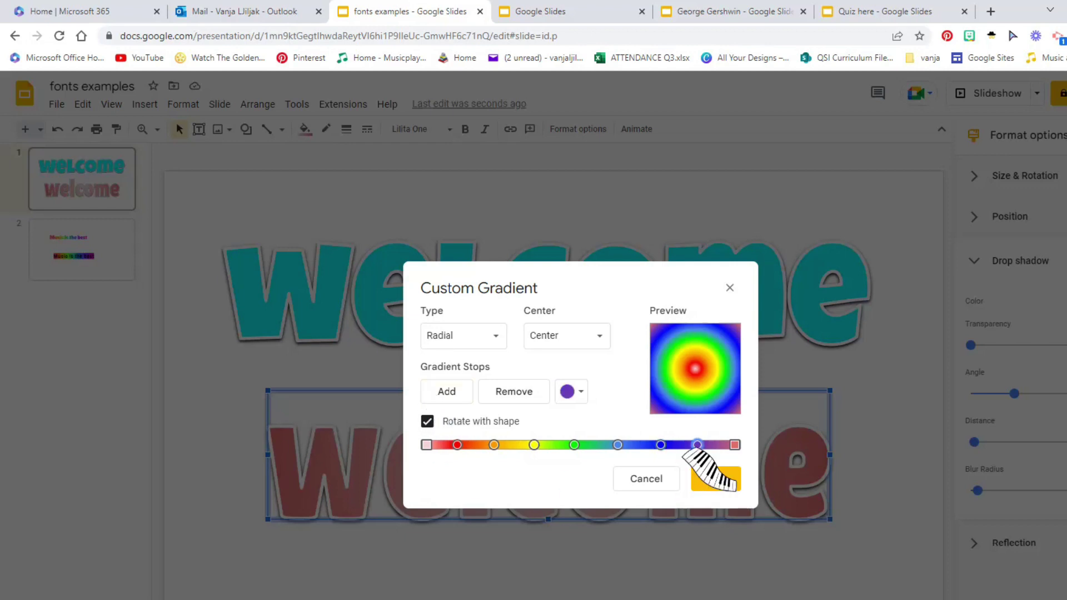
click(569, 392)
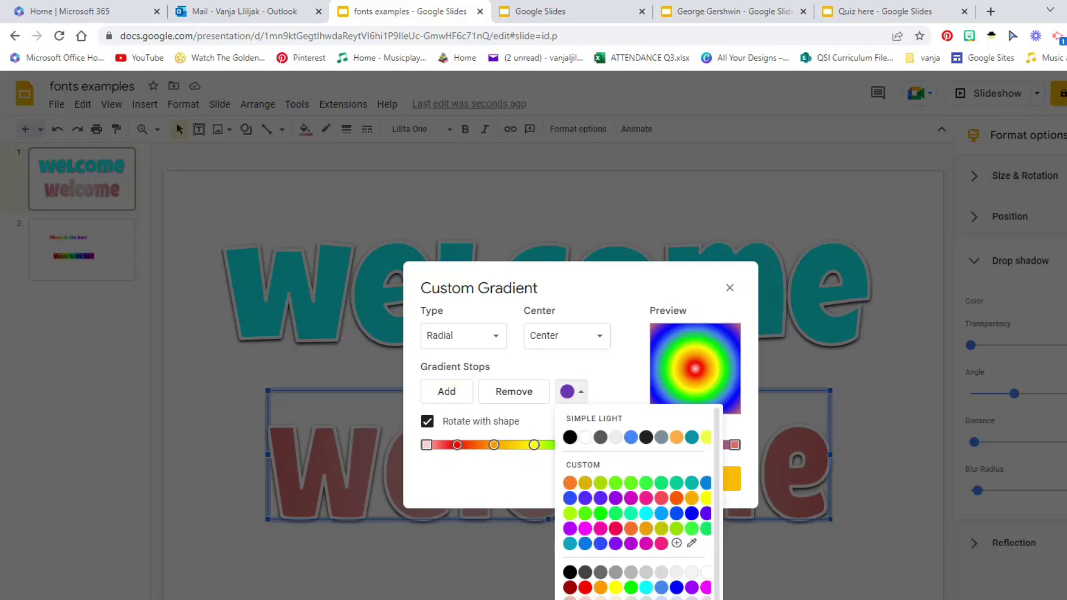
click(691, 587)
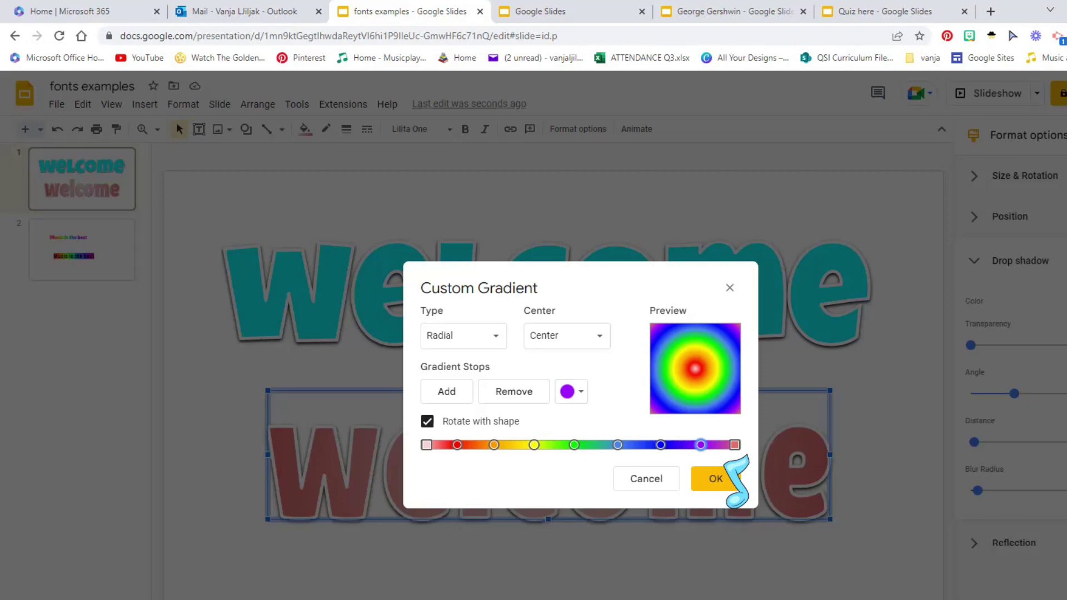
Space the gradient stops evenly from red to purple and apply the radial rainbow
drag(701, 444, 735, 445)
drag(660, 444, 691, 444)
drag(617, 444, 639, 445)
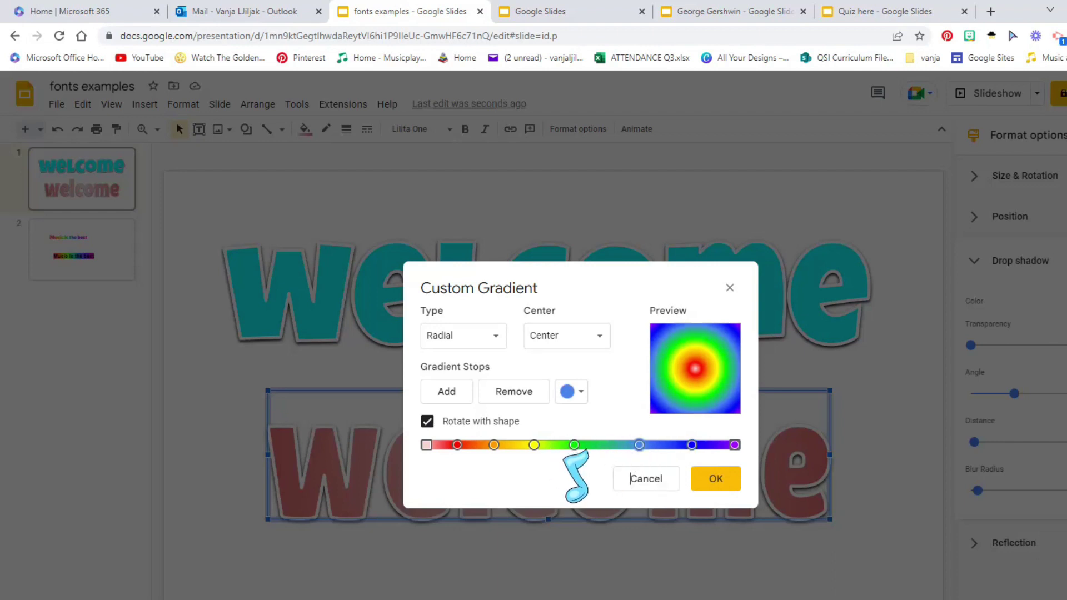
drag(574, 444, 426, 445)
drag(497, 445, 473, 445)
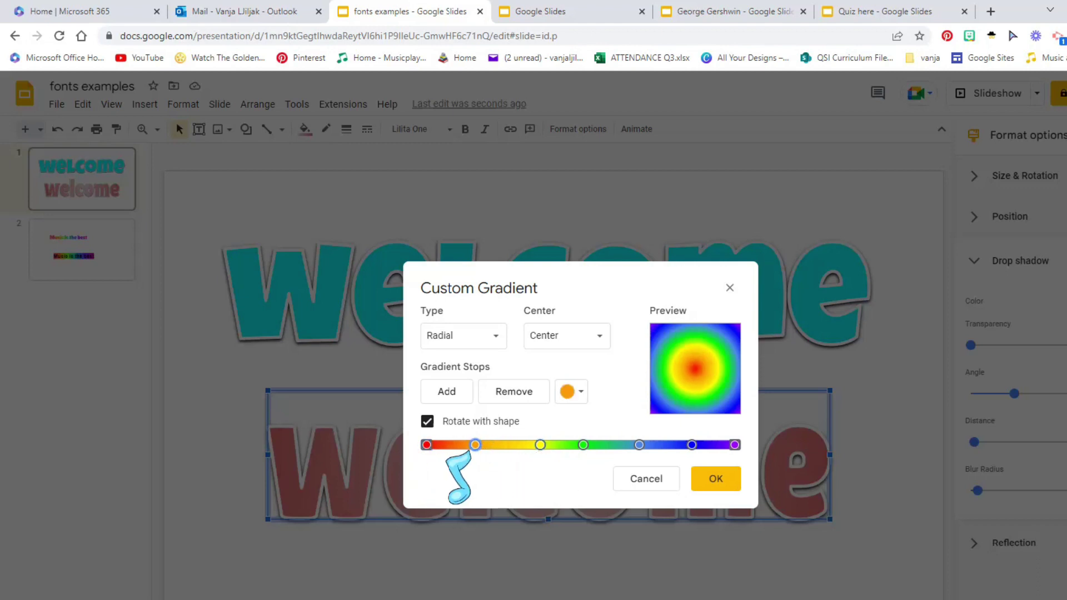
drag(541, 445, 518, 444)
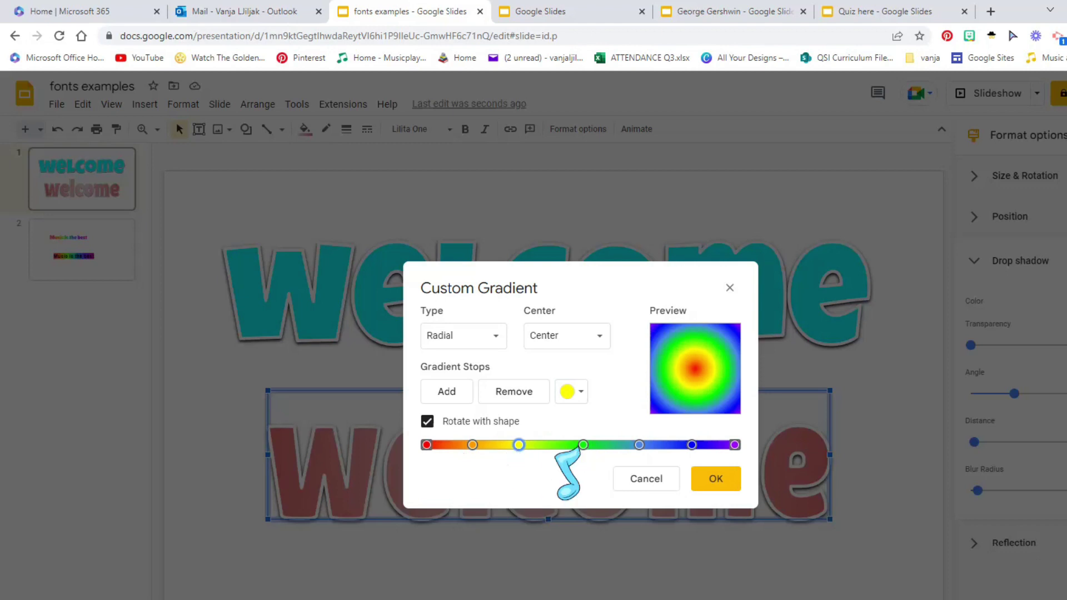
drag(583, 445, 574, 444)
drag(639, 445, 627, 444)
drag(692, 445, 672, 444)
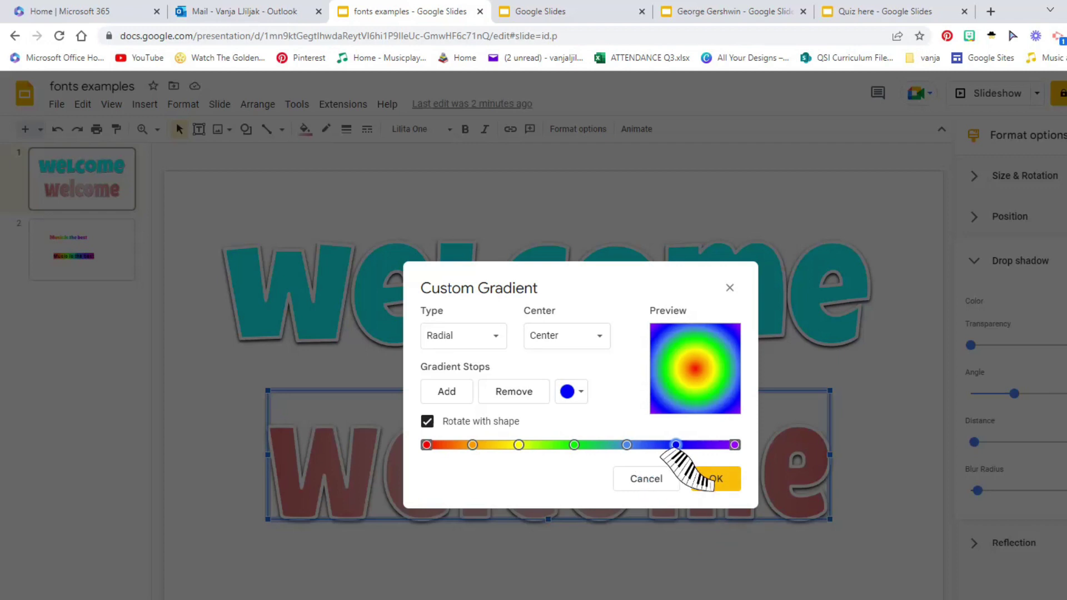
click(714, 478)
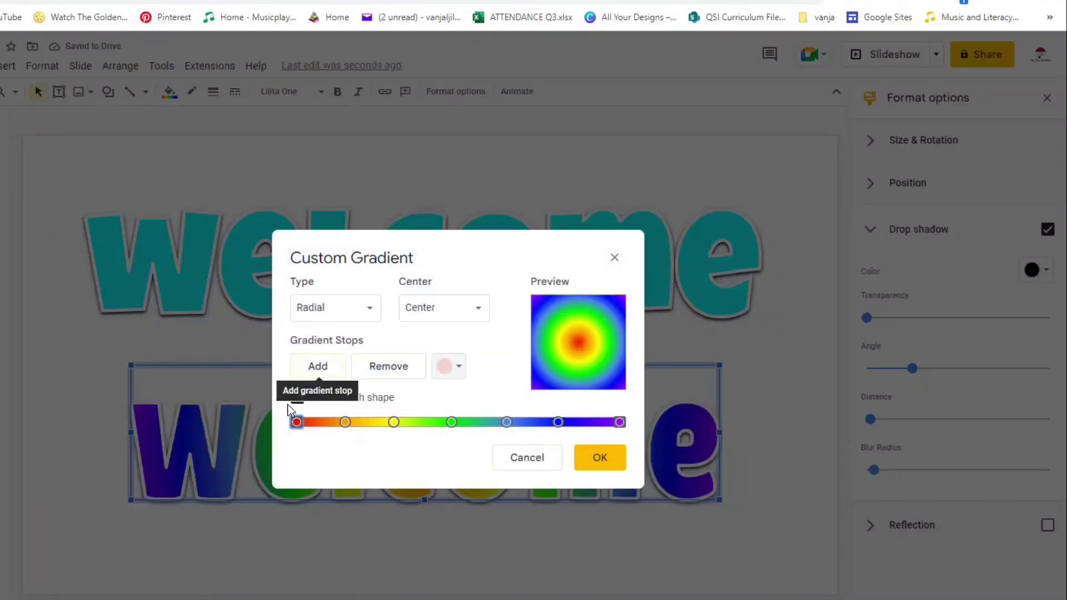
Try a linear rainbow gradient, then reapply the saved radial rainbow swatch to the welcome
click(298, 320)
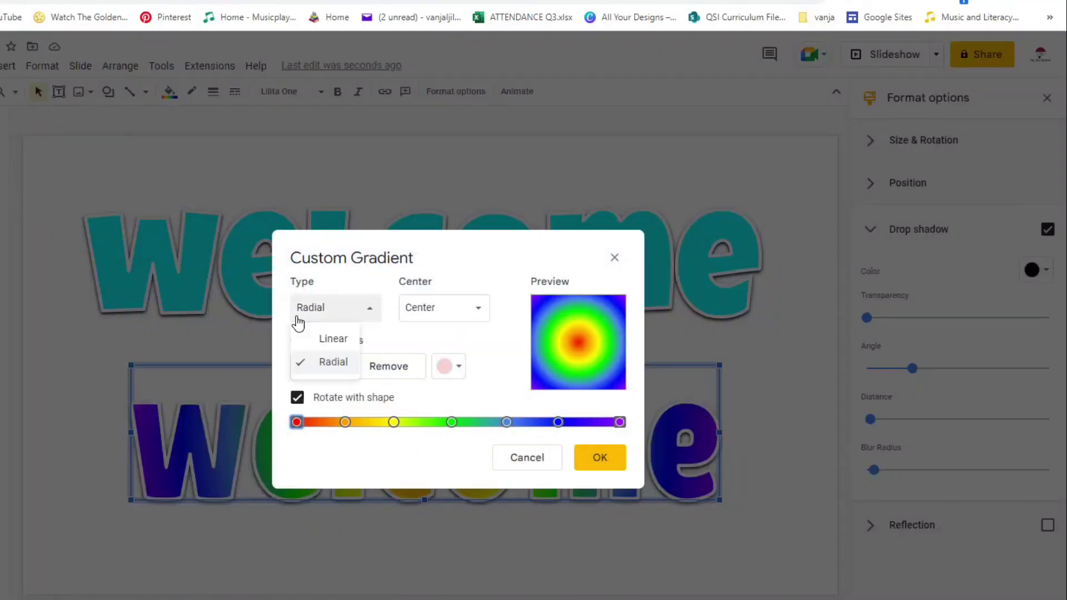
click(311, 340)
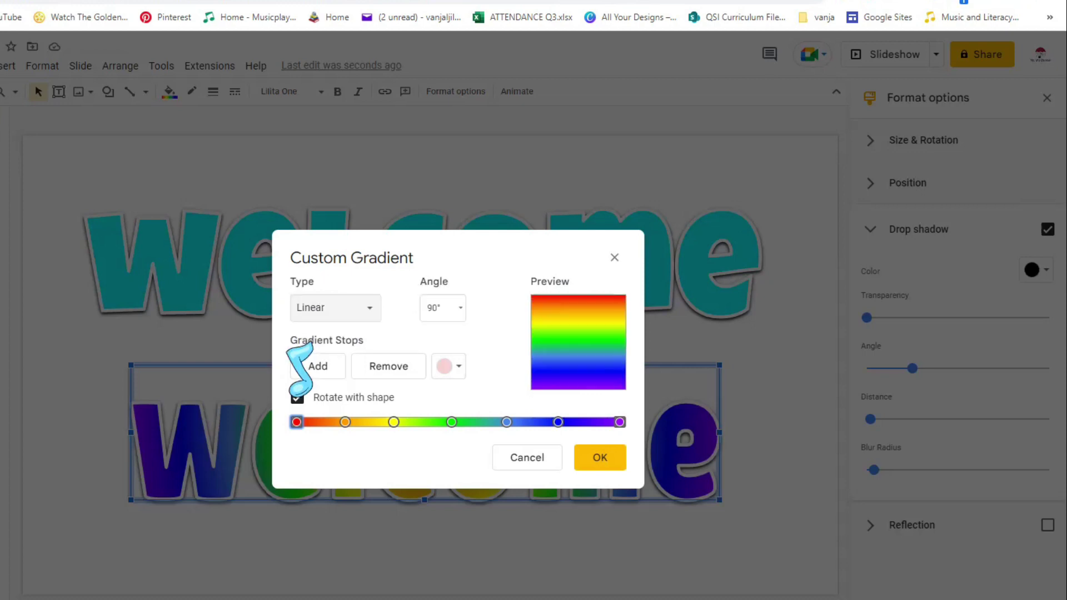
click(585, 463)
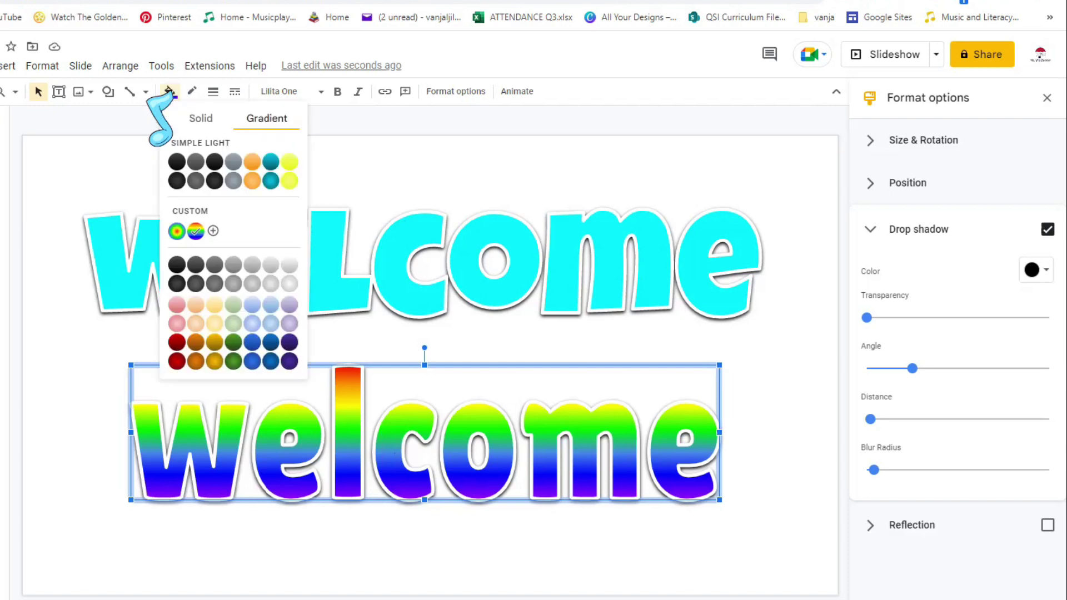
click(177, 231)
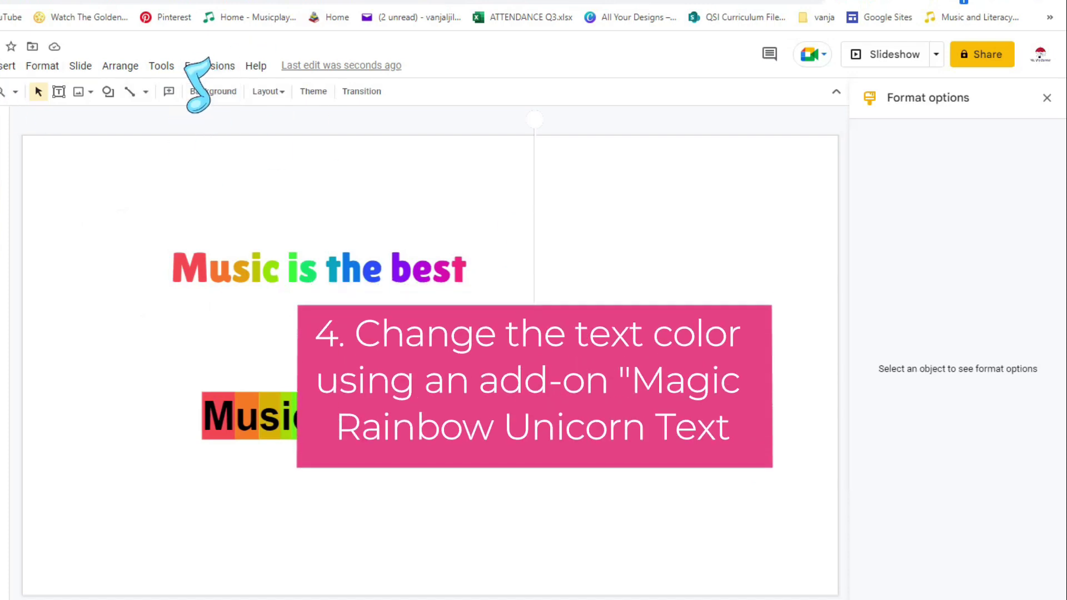
Move the rainbow 'Music is the best' text lower on the slide
click(189, 67)
mouse_move(211, 177)
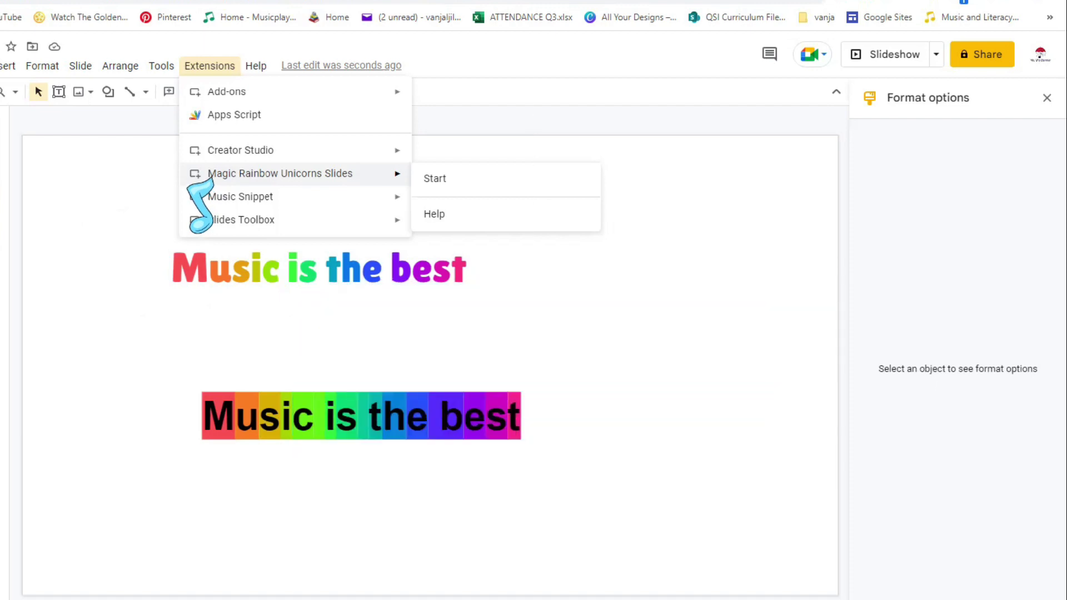
click(288, 248)
click(285, 261)
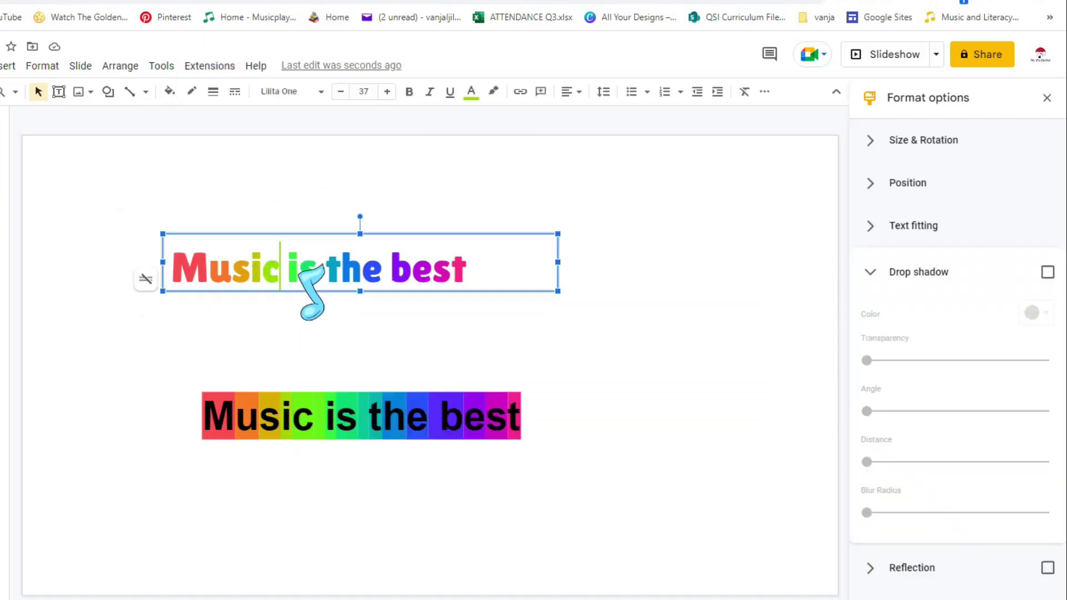
drag(325, 236, 327, 320)
click(208, 250)
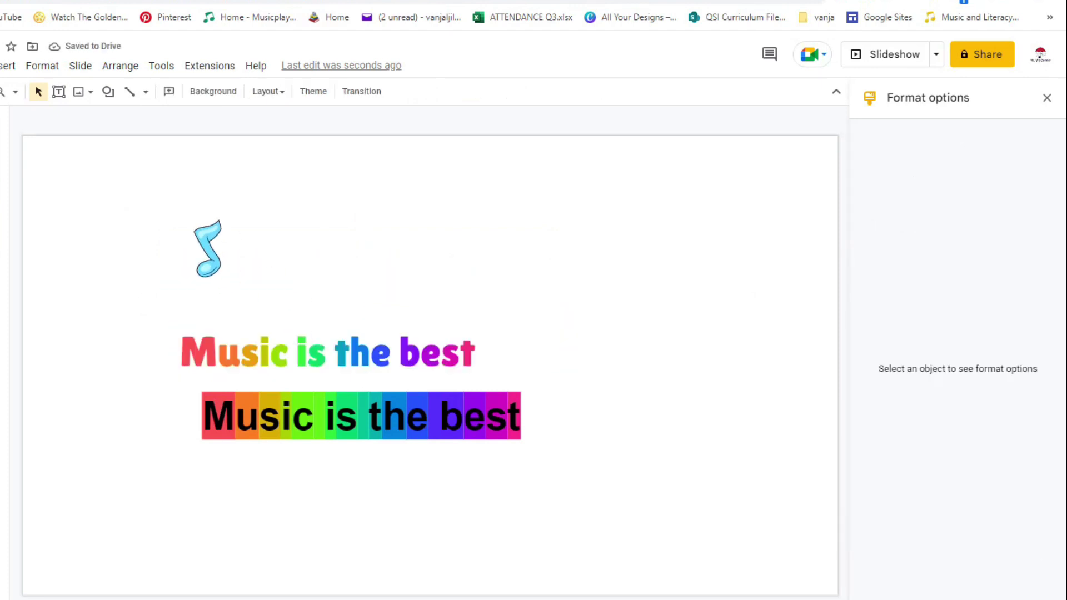
Draw a text box near the slide top and type the title 'Music is my favorite subject'
click(4, 66)
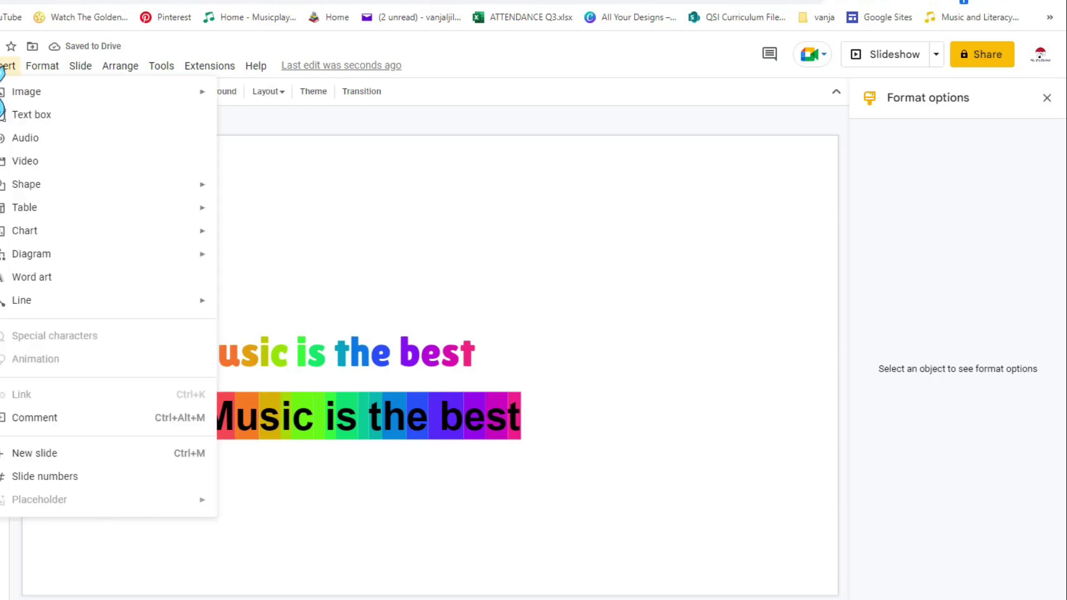
click(5, 114)
drag(189, 172, 578, 289)
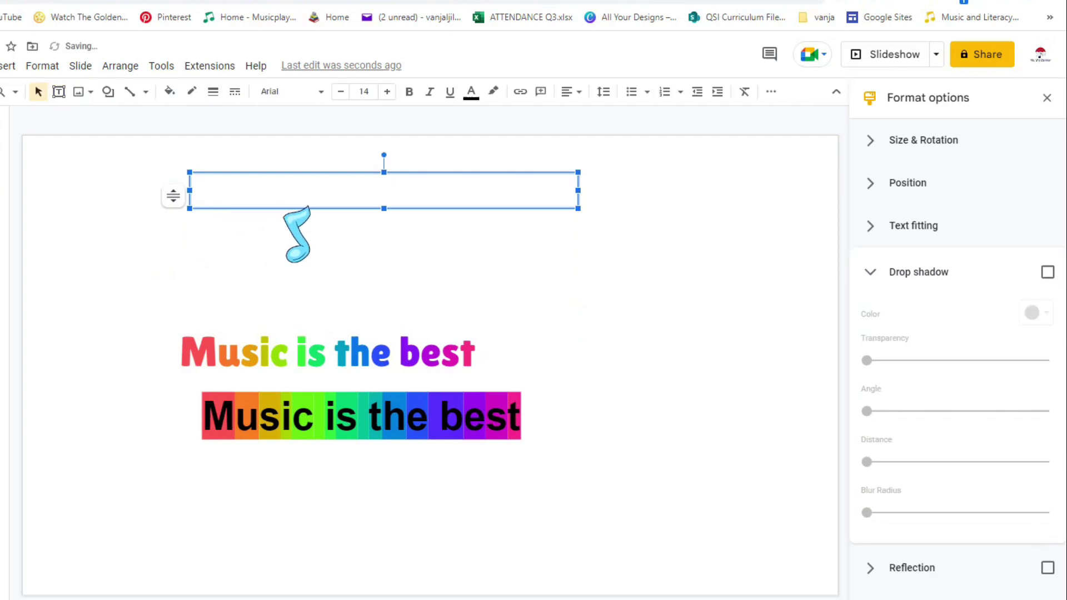
text(Music is my favor)
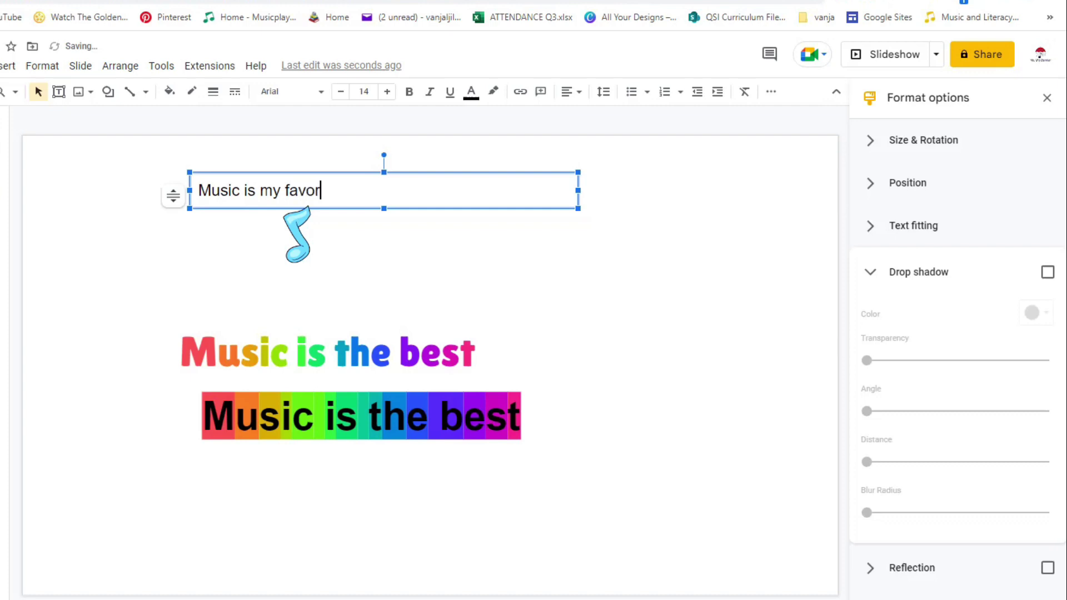
text(ite subject)
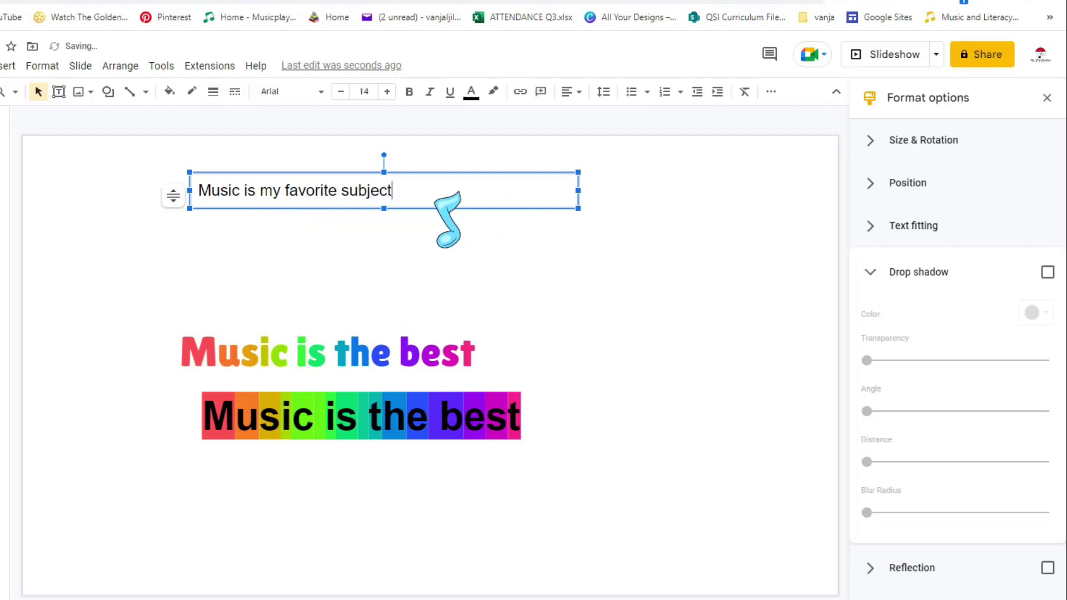
Set the title to Chewy, enlarge it to size 30, and widen the box to one line
key(ctrl+a)
click(386, 92)
click(387, 92)
click(386, 91)
click(387, 91)
click(387, 92)
click(386, 92)
click(387, 91)
click(386, 92)
click(387, 92)
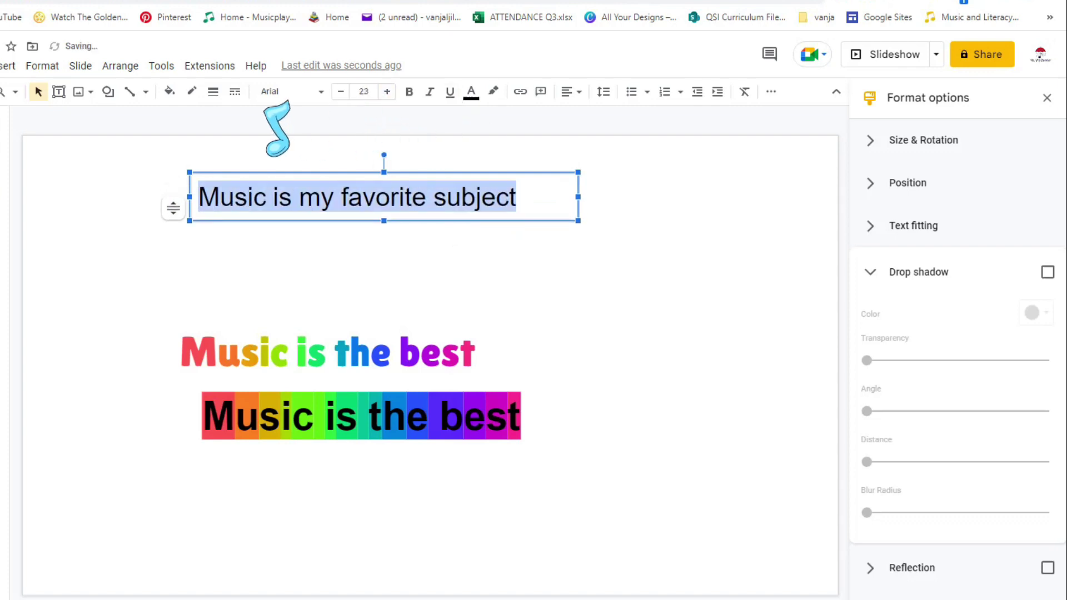
click(316, 91)
click(284, 259)
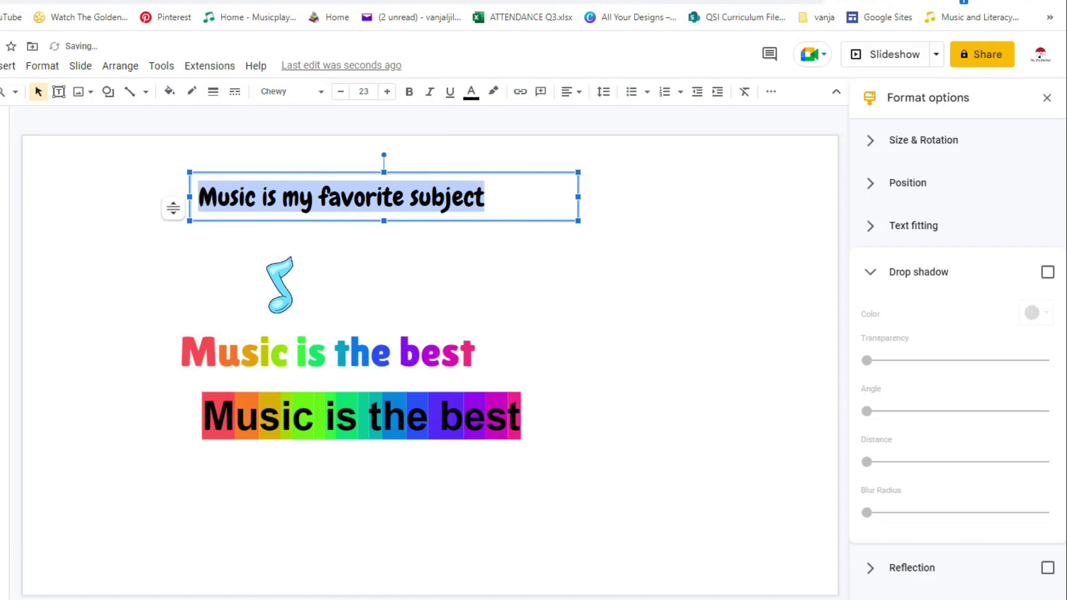
click(387, 92)
click(386, 92)
click(387, 92)
click(386, 92)
click(387, 92)
click(387, 91)
click(386, 92)
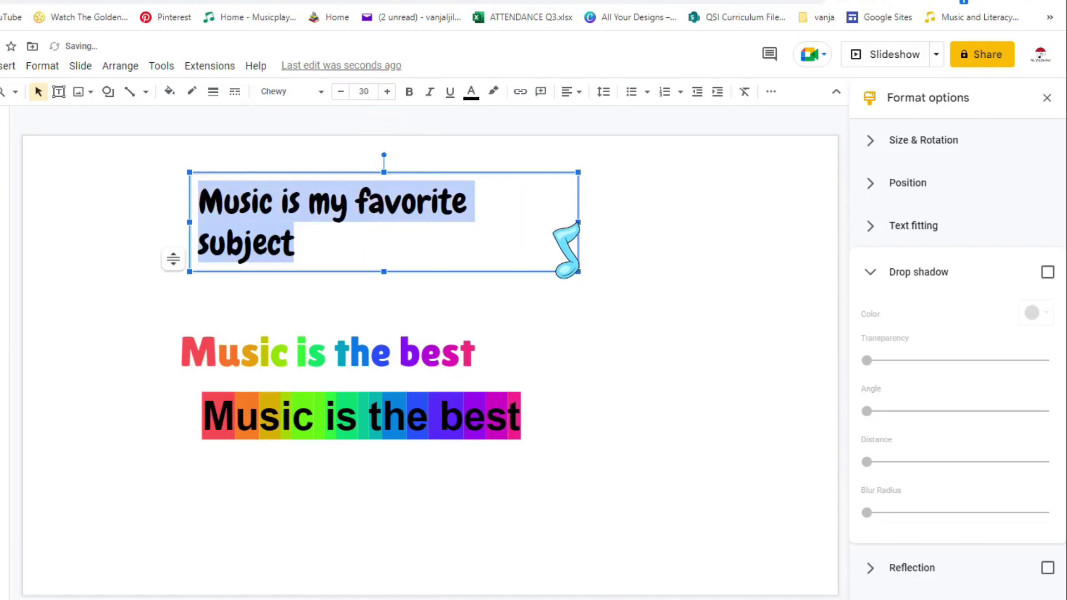
drag(578, 222, 638, 228)
click(314, 265)
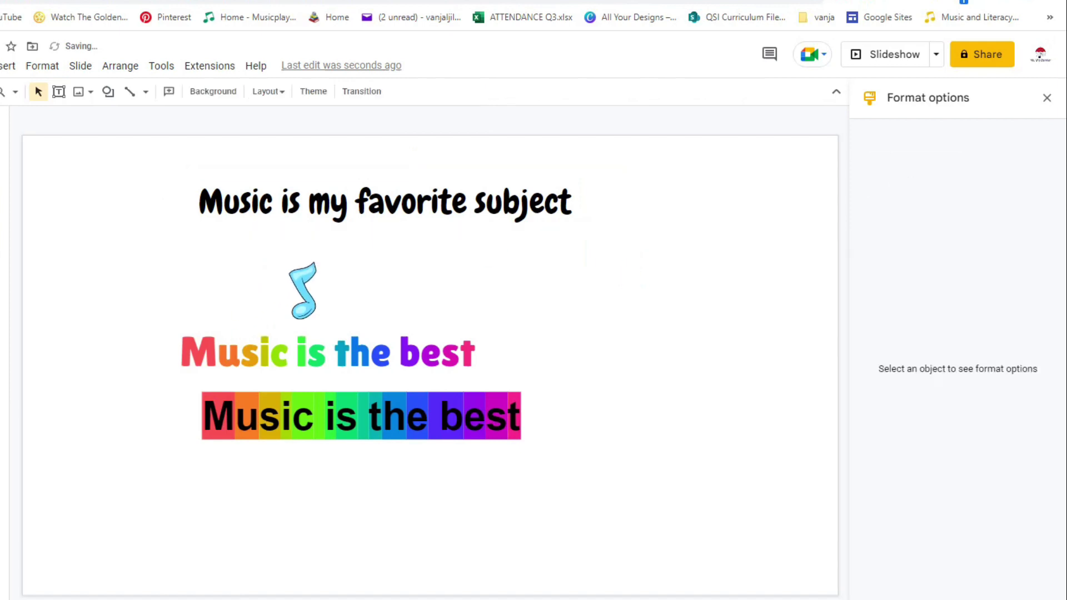
Launch the Magic Rainbow Unicorns add-on from the Extensions menu
click(199, 68)
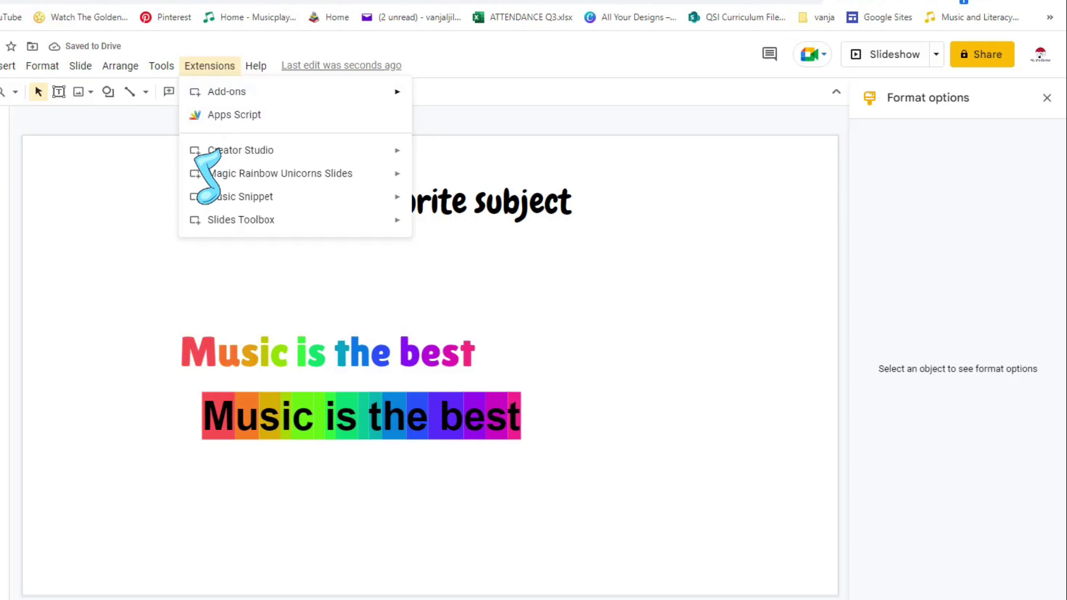
mouse_move(213, 177)
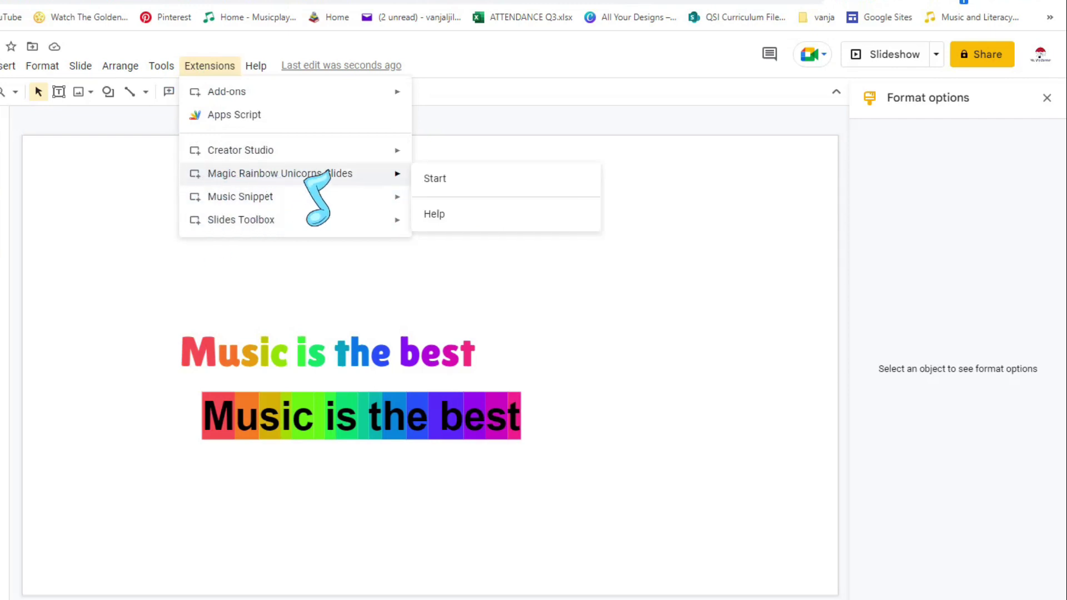
click(432, 180)
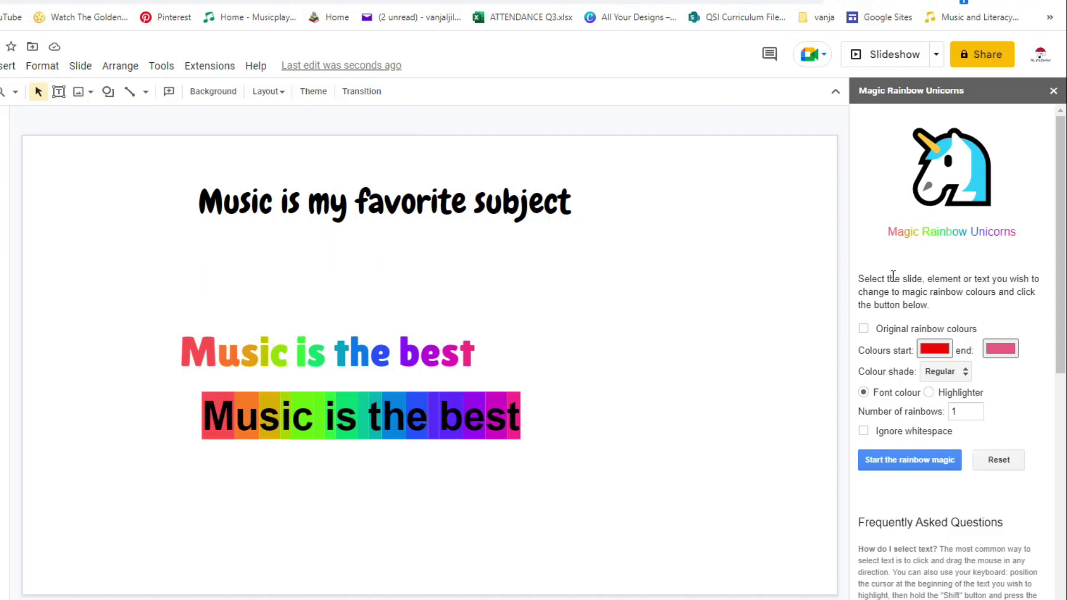
Set the rainbow end colour to magenta and apply rainbow font colours to the whole title
click(863, 329)
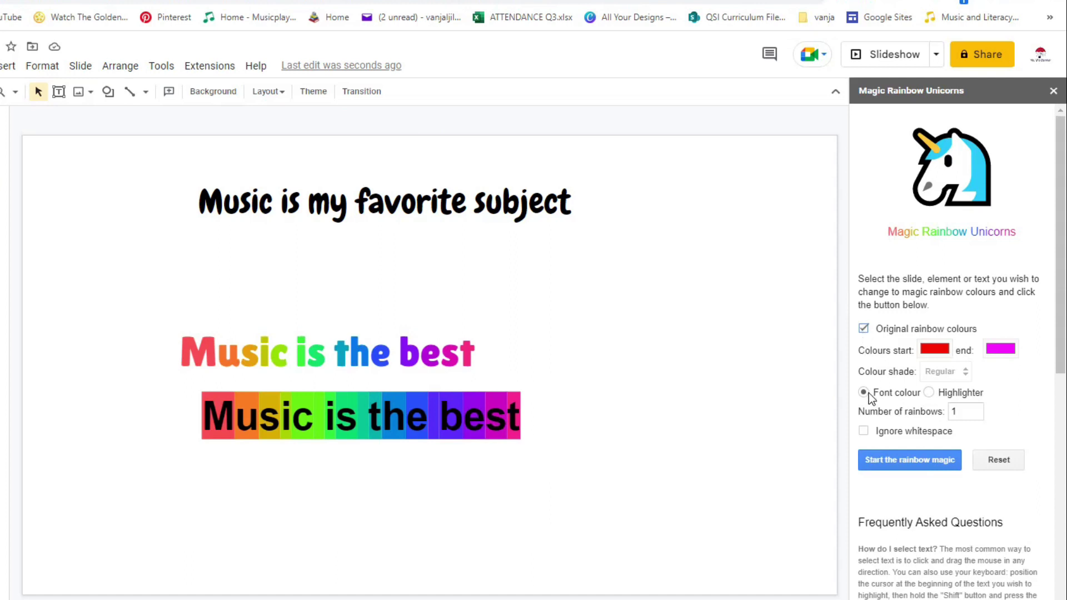
mouse_move(384, 203)
mouse_down()
mouse_move(66, 199)
mouse_move(389, 190)
mouse_up()
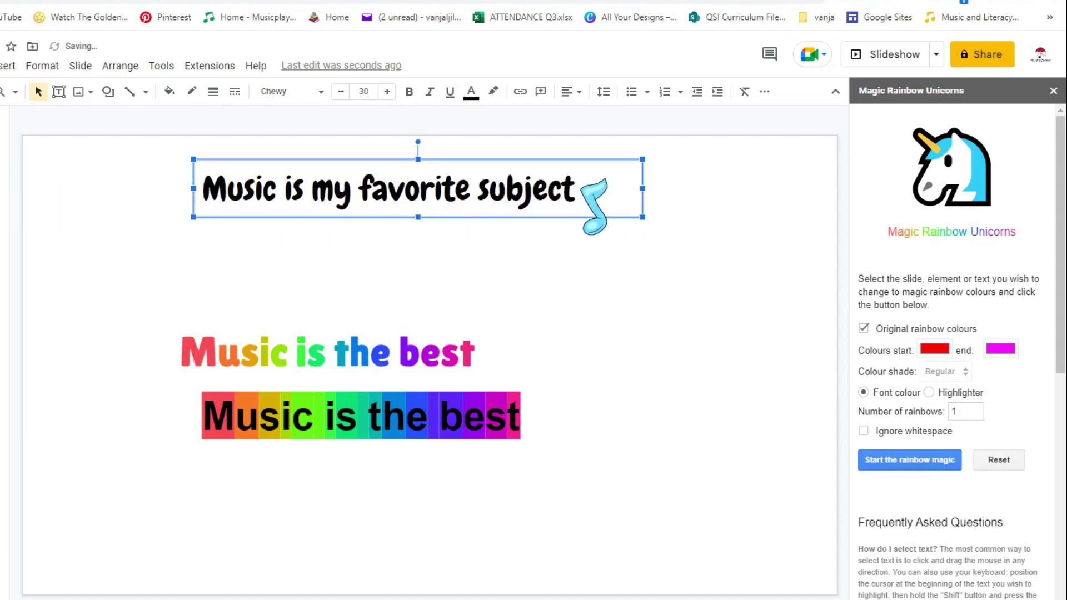
drag(578, 188, 189, 192)
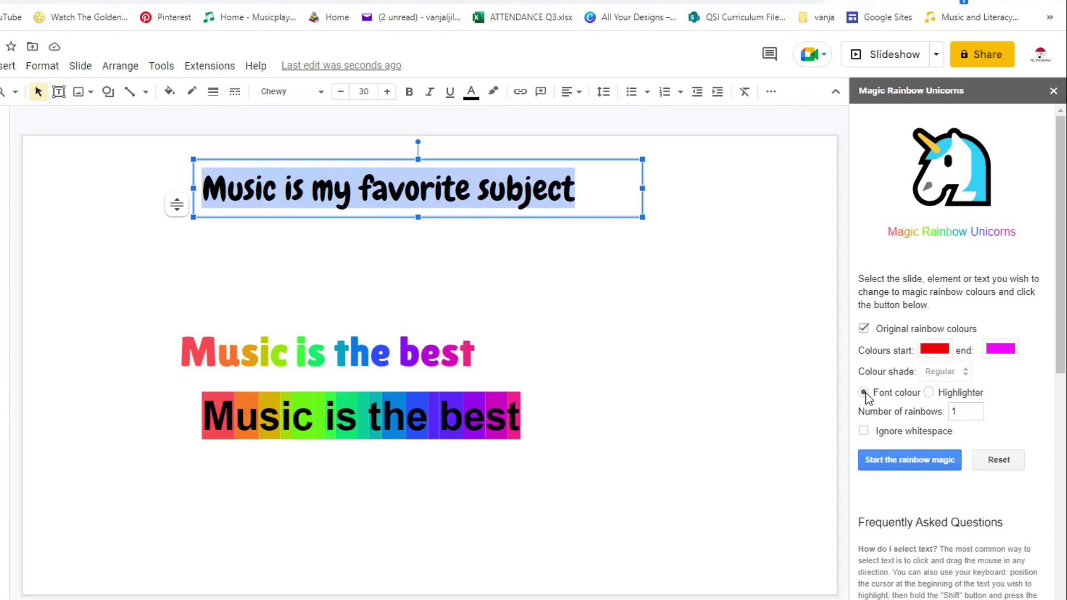
click(893, 465)
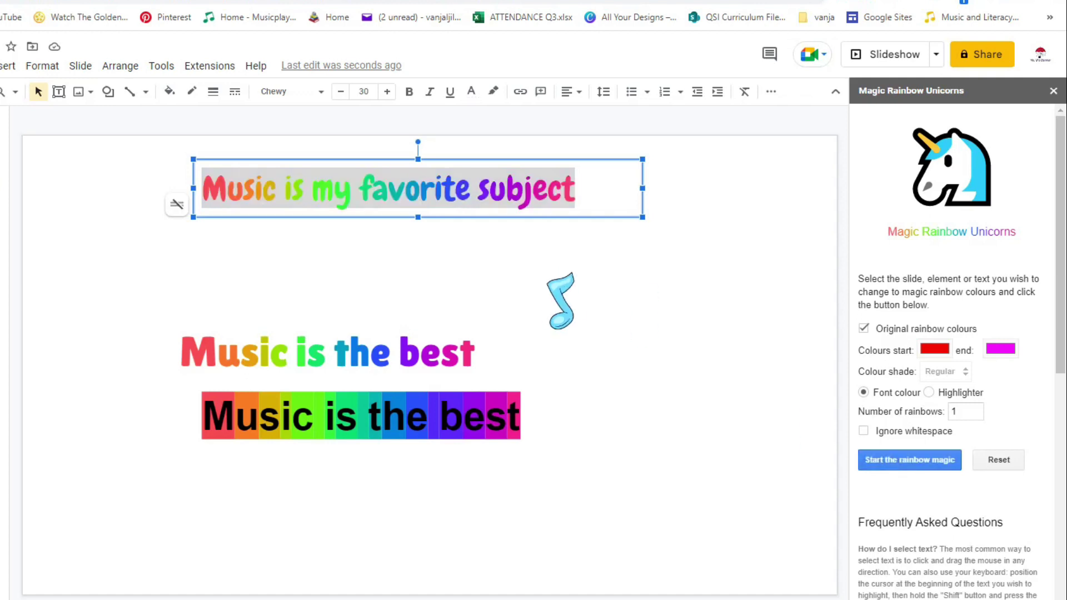
click(638, 314)
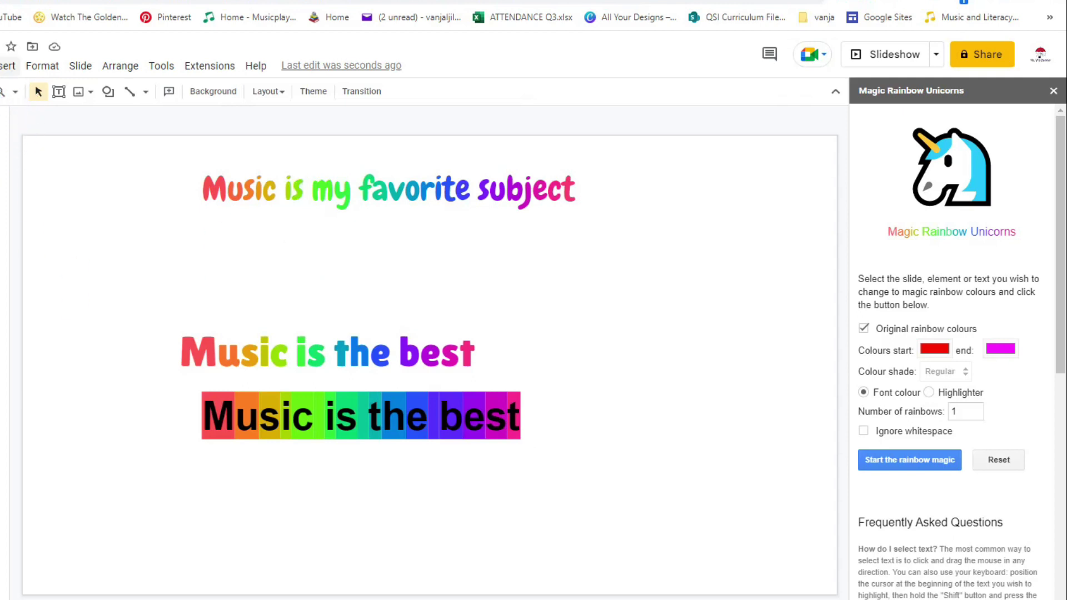
Add a text box below the title containing 'yay!'
click(7, 66)
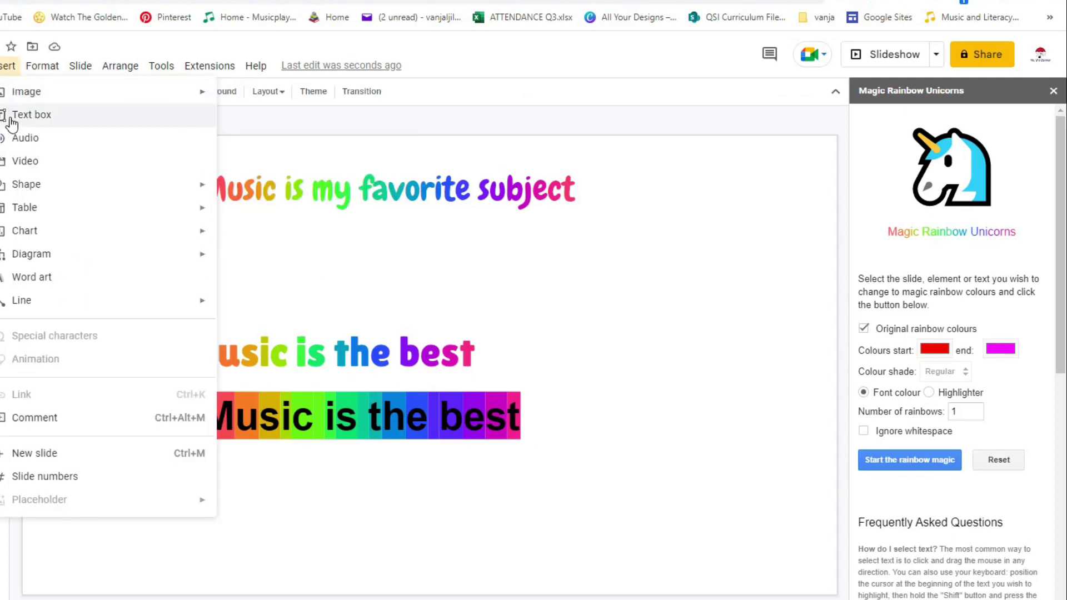
click(10, 117)
drag(202, 226, 566, 309)
text(yay!)
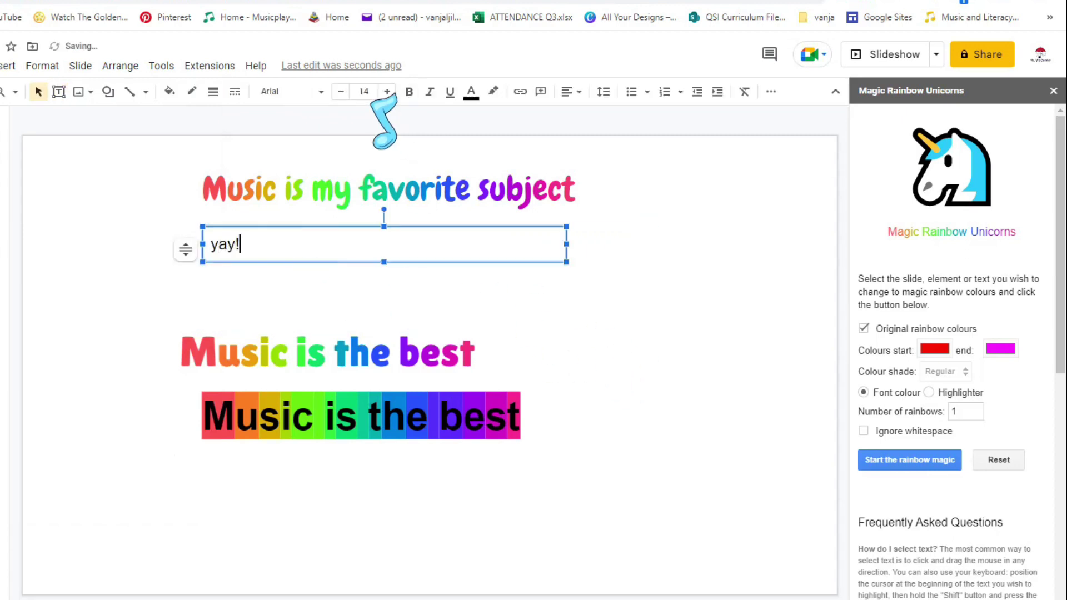
Enlarge 'yay!' to font size 31 and centre it in its box
click(387, 92)
click(387, 92)
click(386, 92)
click(386, 91)
drag(240, 244, 184, 246)
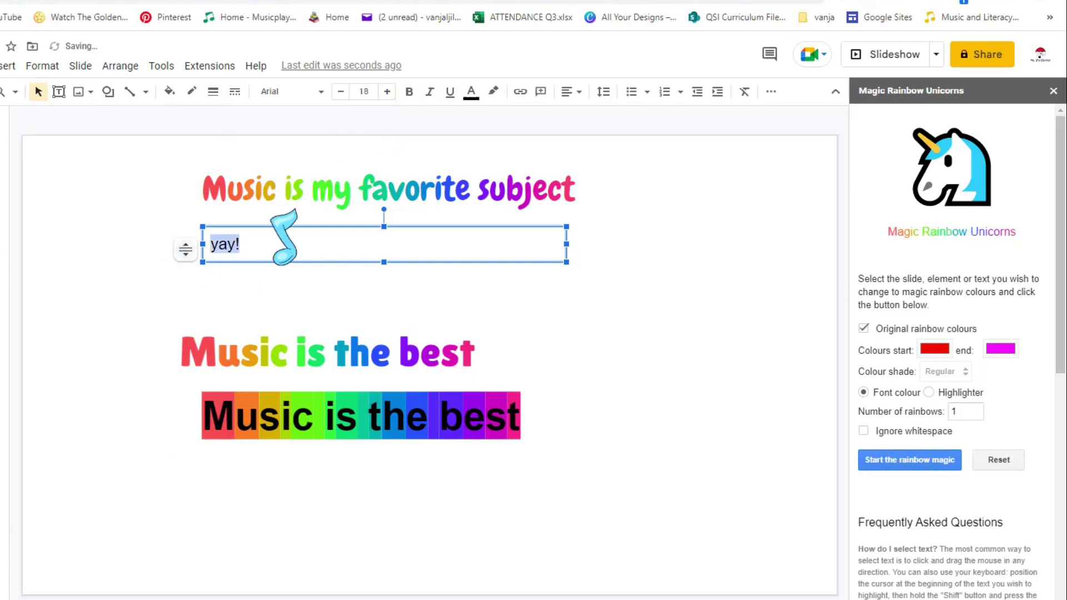
triple_click(387, 93)
triple_click(387, 92)
triple_click(388, 92)
triple_click(387, 92)
click(387, 93)
click(388, 92)
click(388, 92)
click(387, 92)
click(387, 92)
click(569, 92)
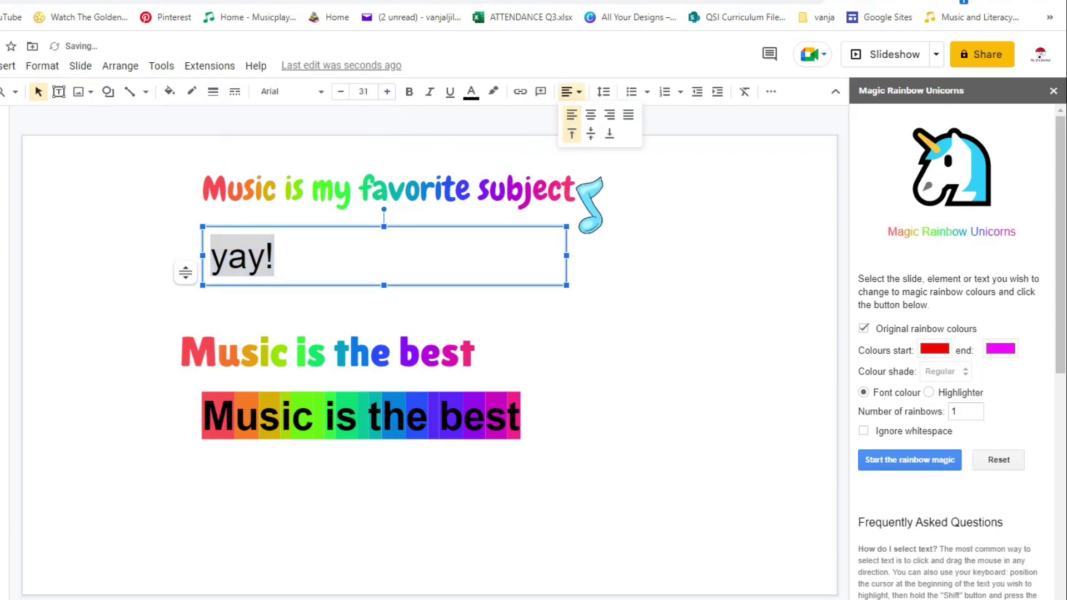
click(582, 114)
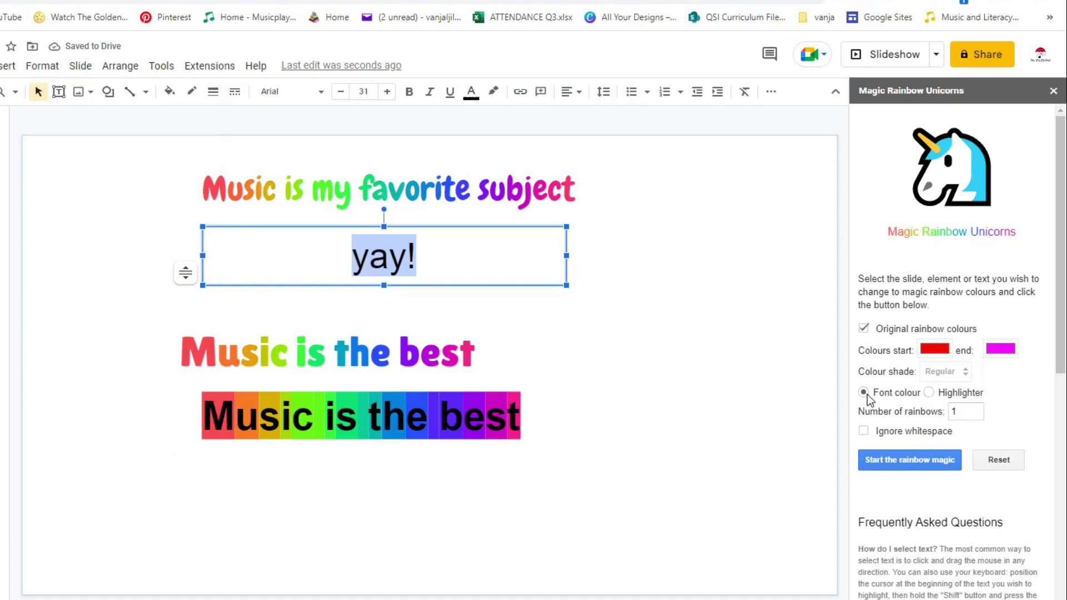
Apply a rainbow Highlighter effect behind 'yay!' with the add-on
click(929, 393)
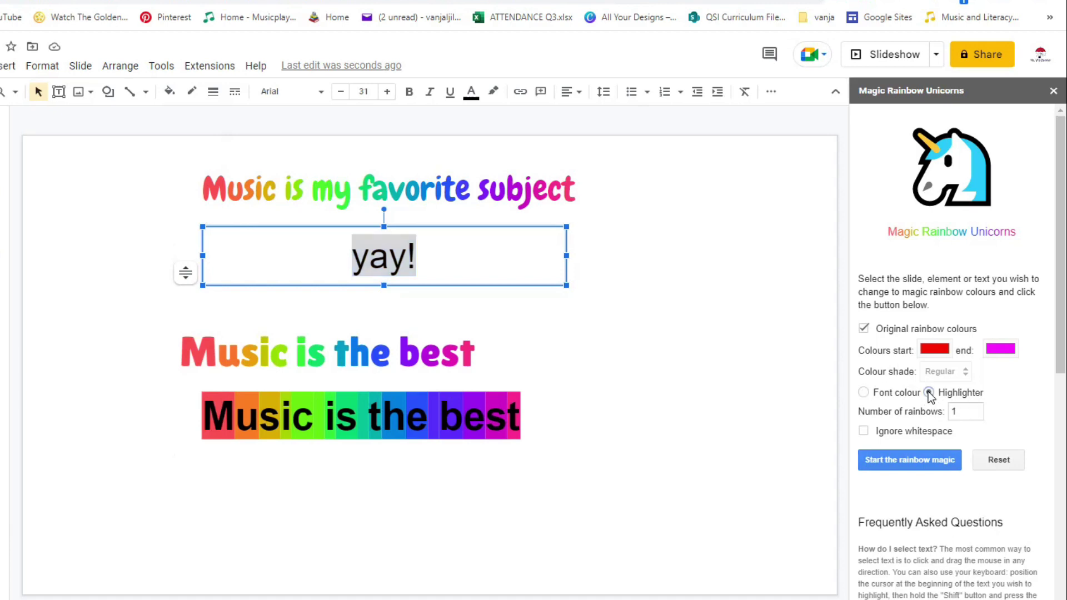
click(886, 465)
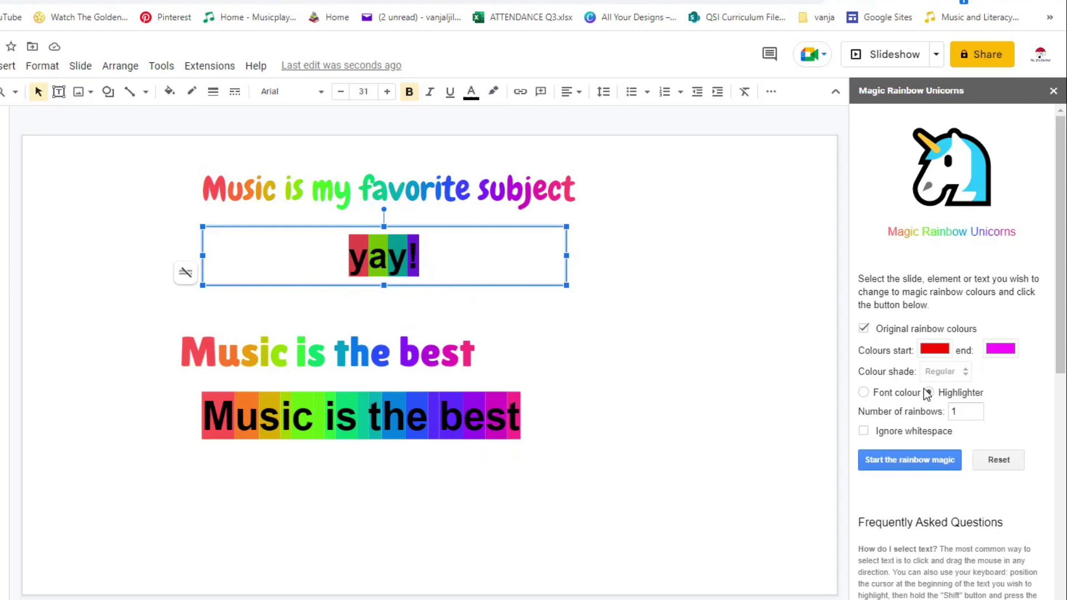
click(909, 460)
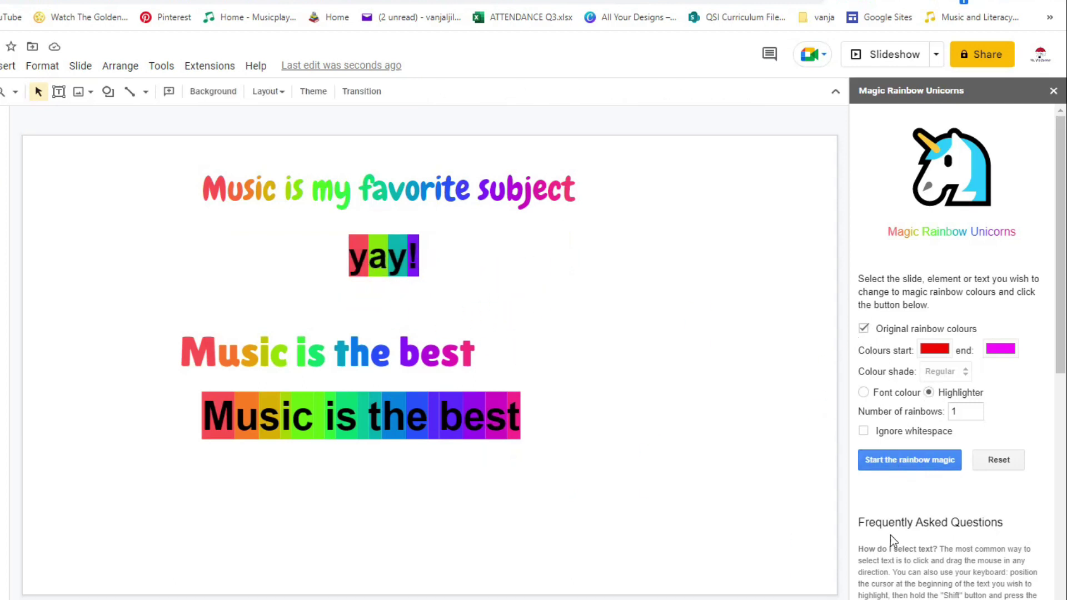
Switch to the Microsoft Forms quiz 'George Gershwin, his life and work'
click(890, 459)
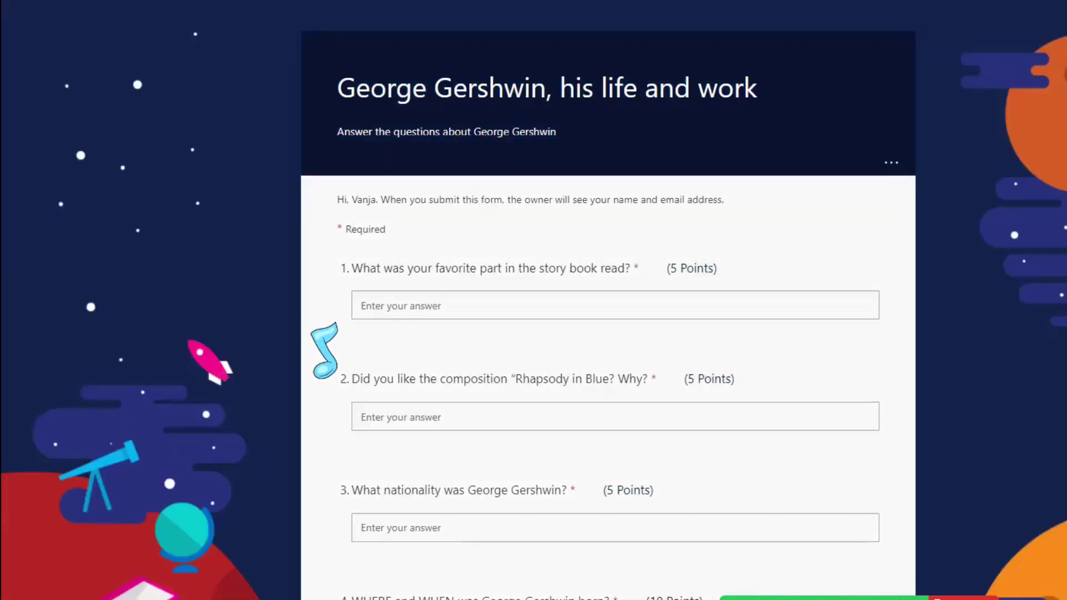
Scroll down through the Gershwin quiz questions and back up to the top
scroll(813, 401, down, 20)
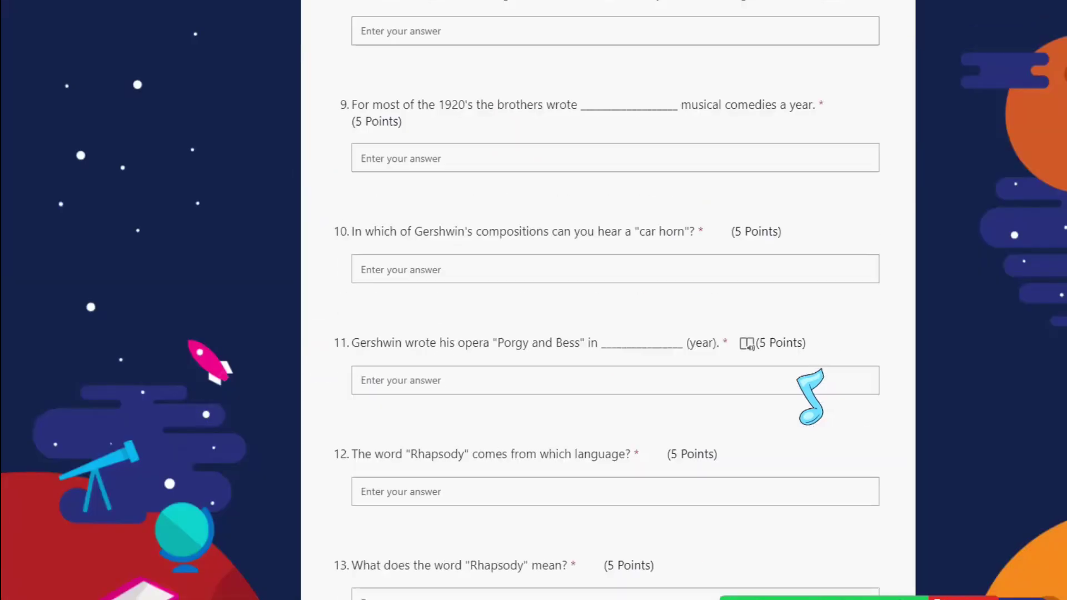
scroll(812, 400, down, 8)
scroll(805, 397, up, 20)
scroll(803, 389, up, 10)
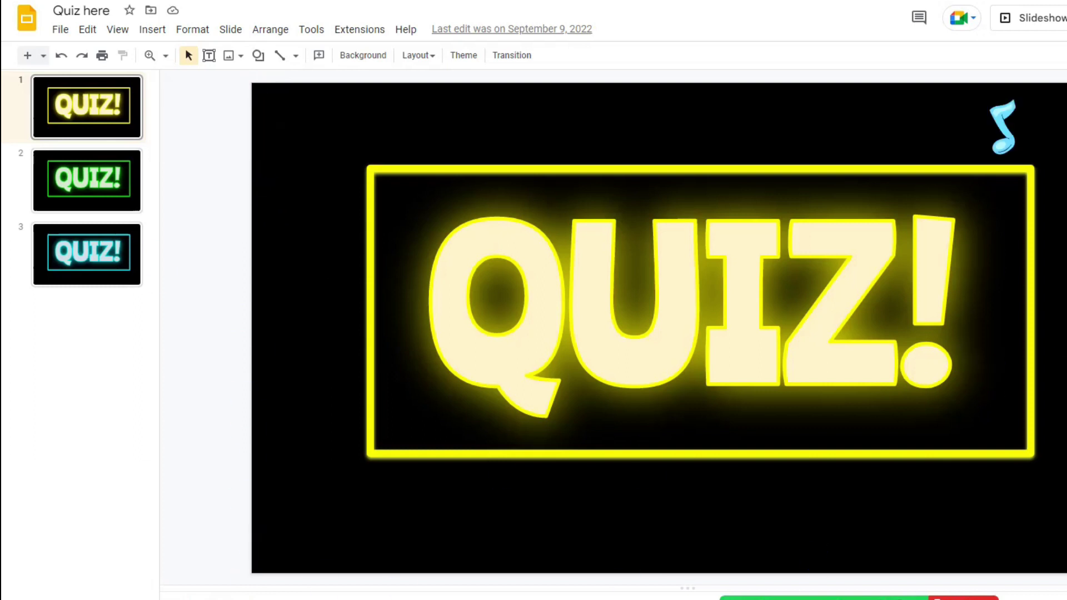
Add a blank slide after the cyan QUIZ! slide and delete its title and subtitle placeholders
click(26, 55)
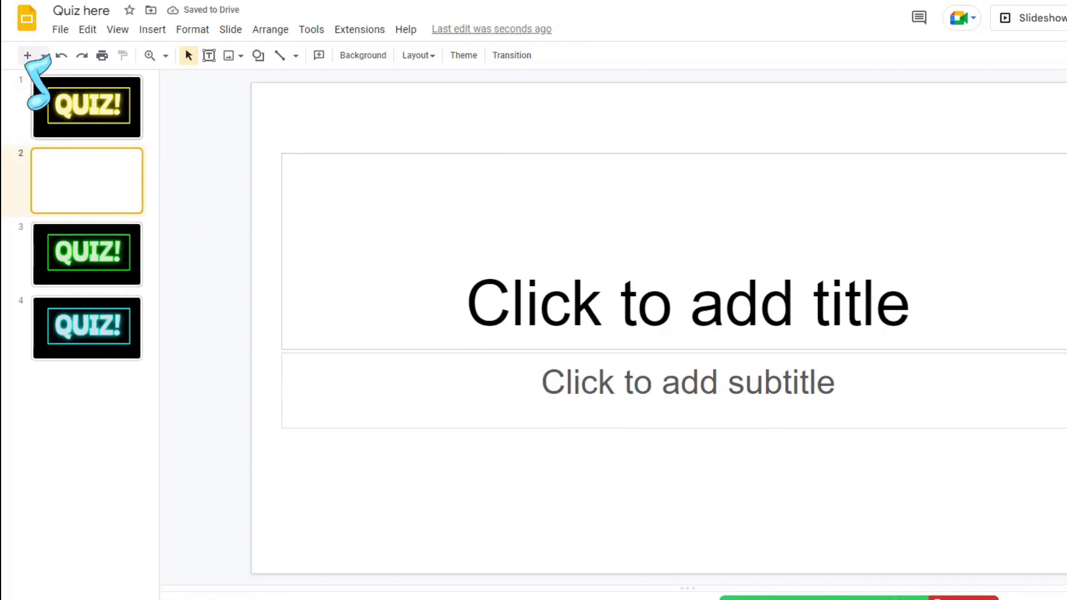
key(Delete)
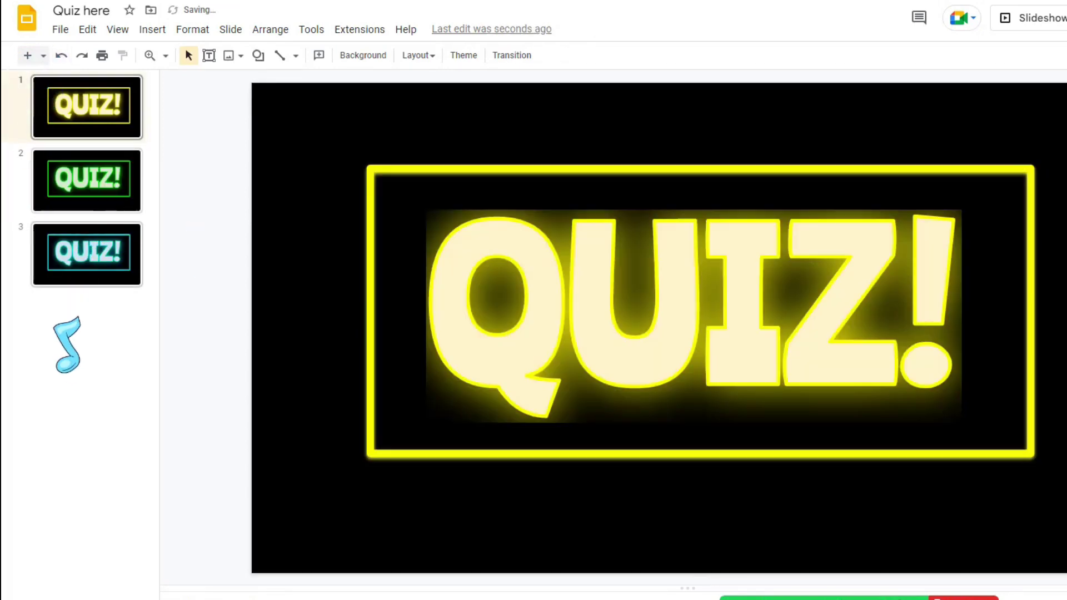
click(81, 311)
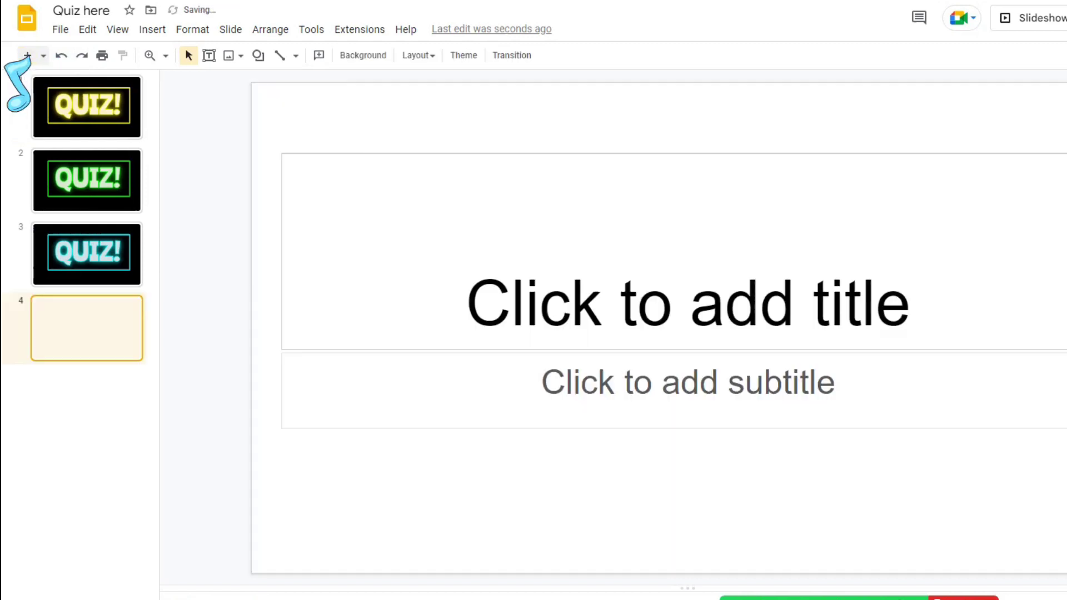
click(27, 55)
click(688, 303)
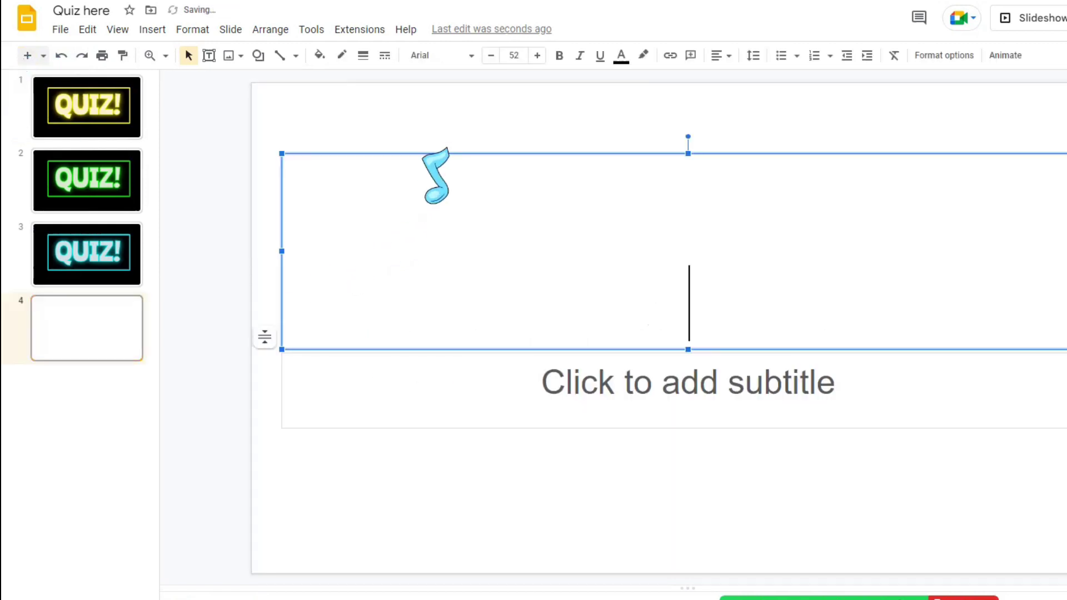
key(Escape)
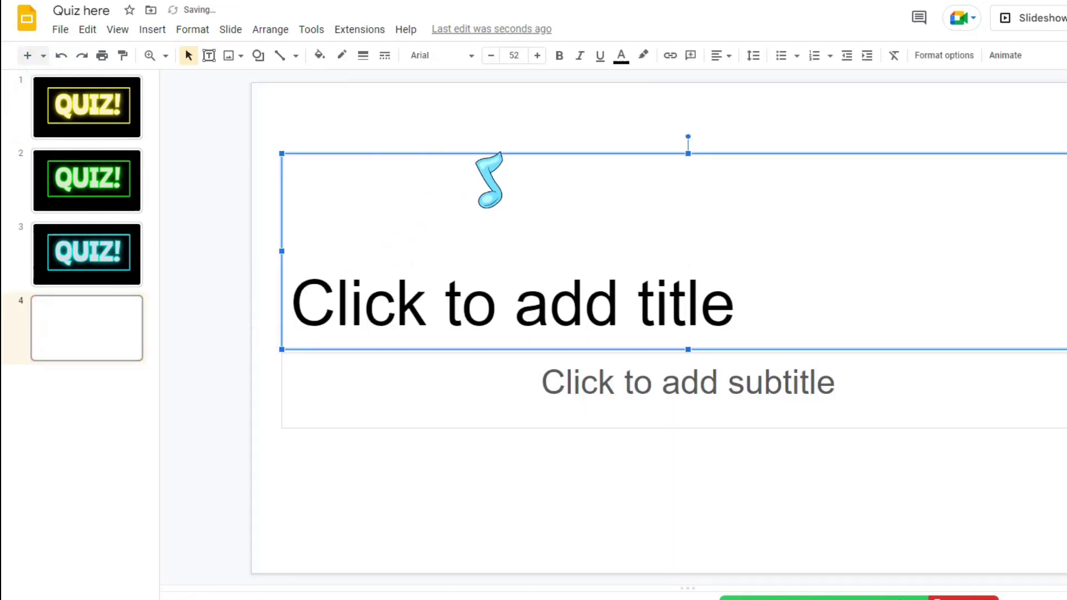
key(Delete)
click(262, 417)
key(Escape)
key(Delete)
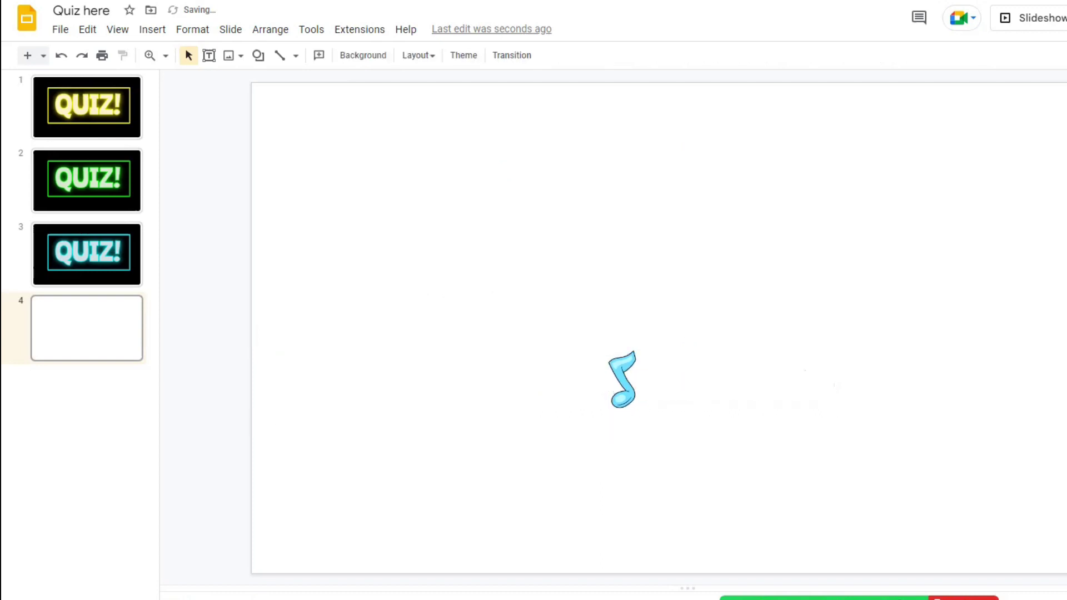
Change slide 4's background colour to black
right_click(62, 322)
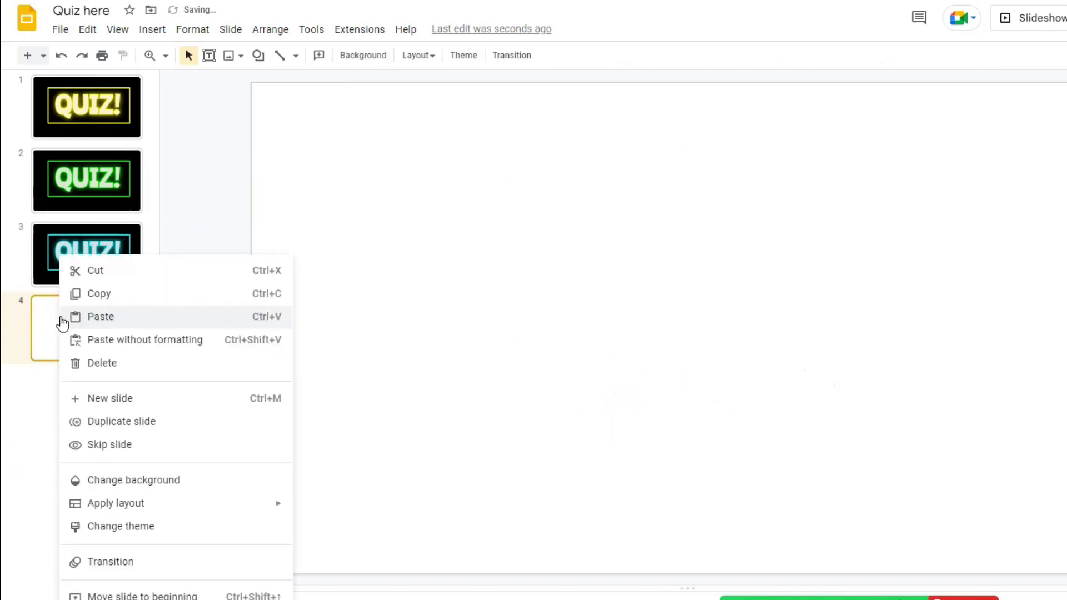
click(68, 480)
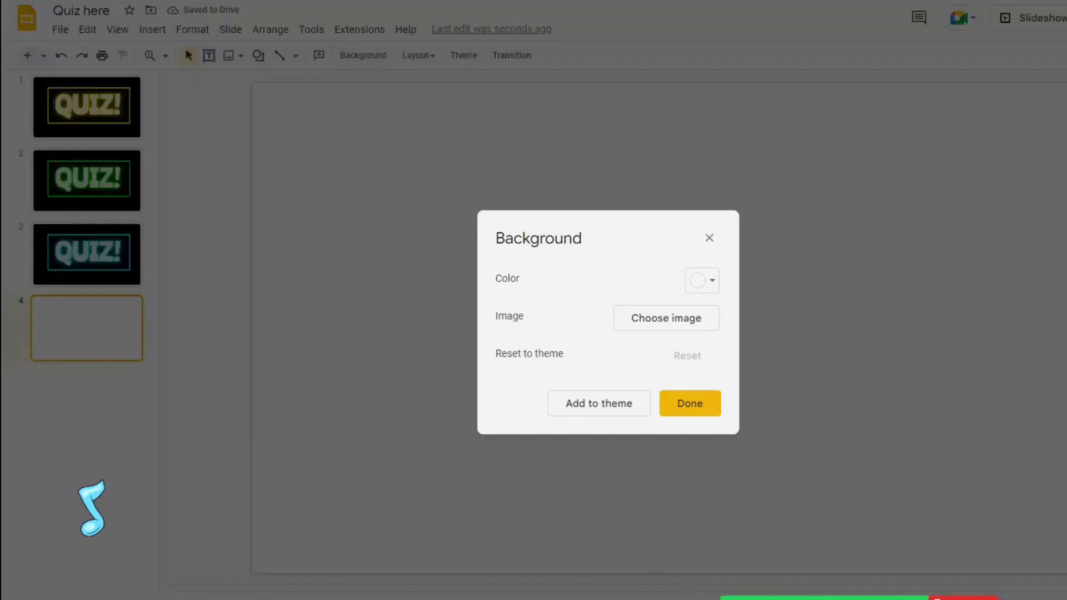
click(702, 280)
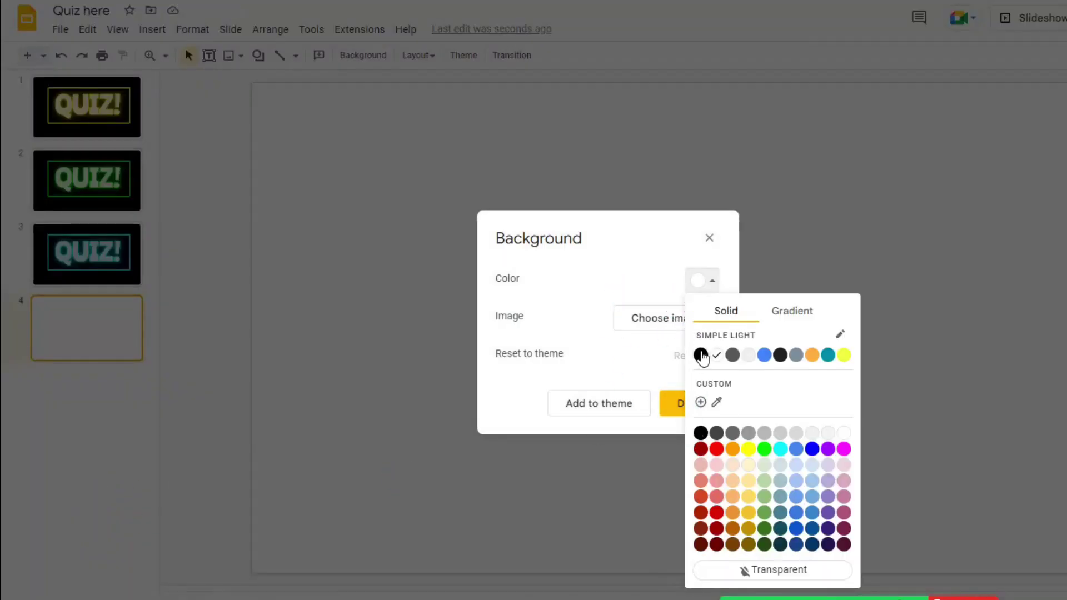
click(701, 434)
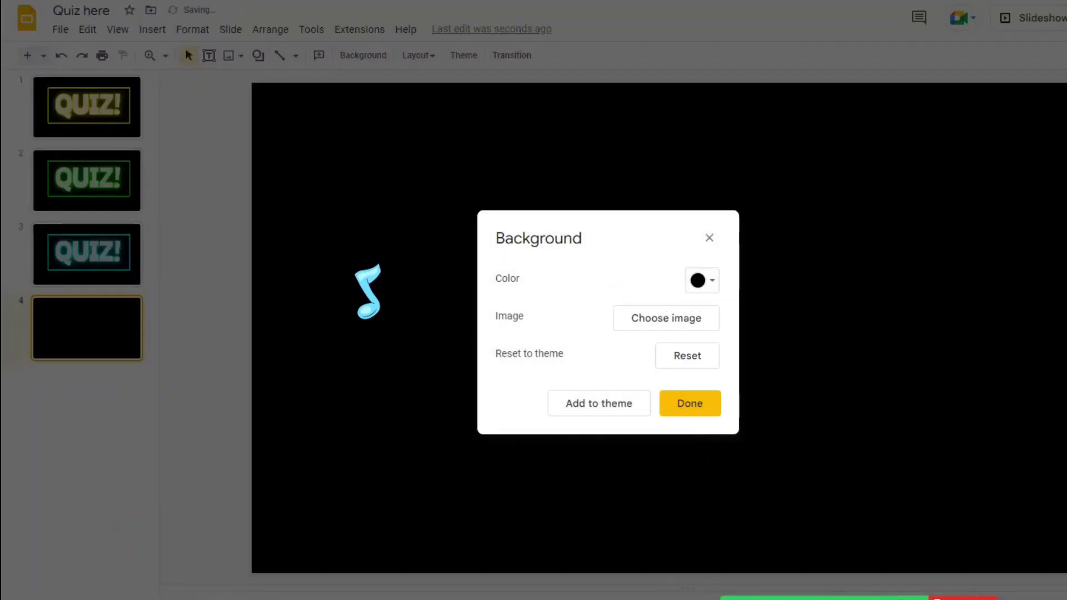
click(701, 412)
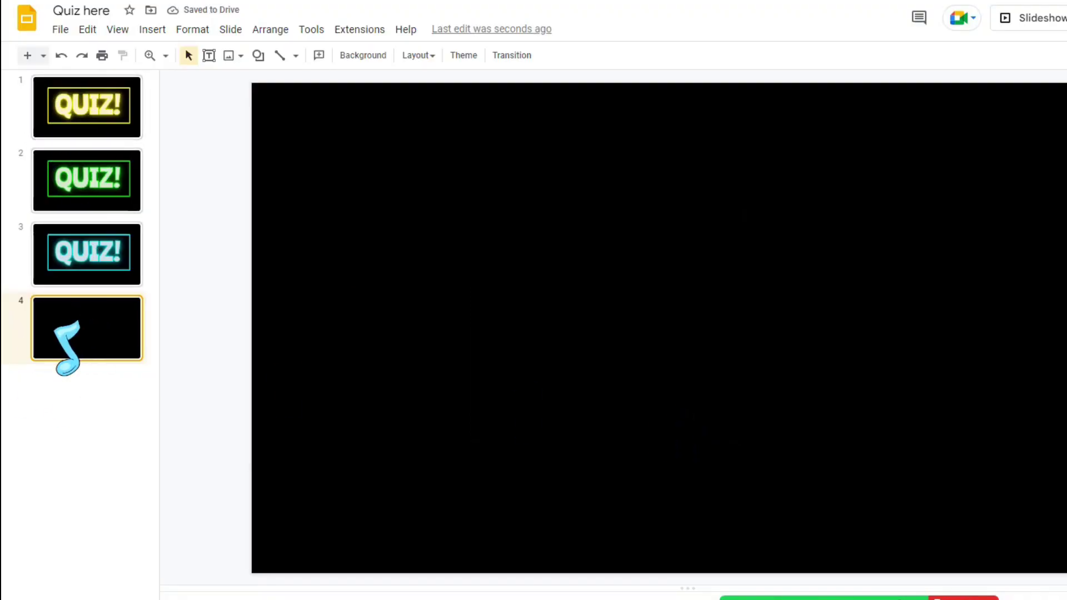
Duplicate the black slide twice to get three black slides
right_click(78, 325)
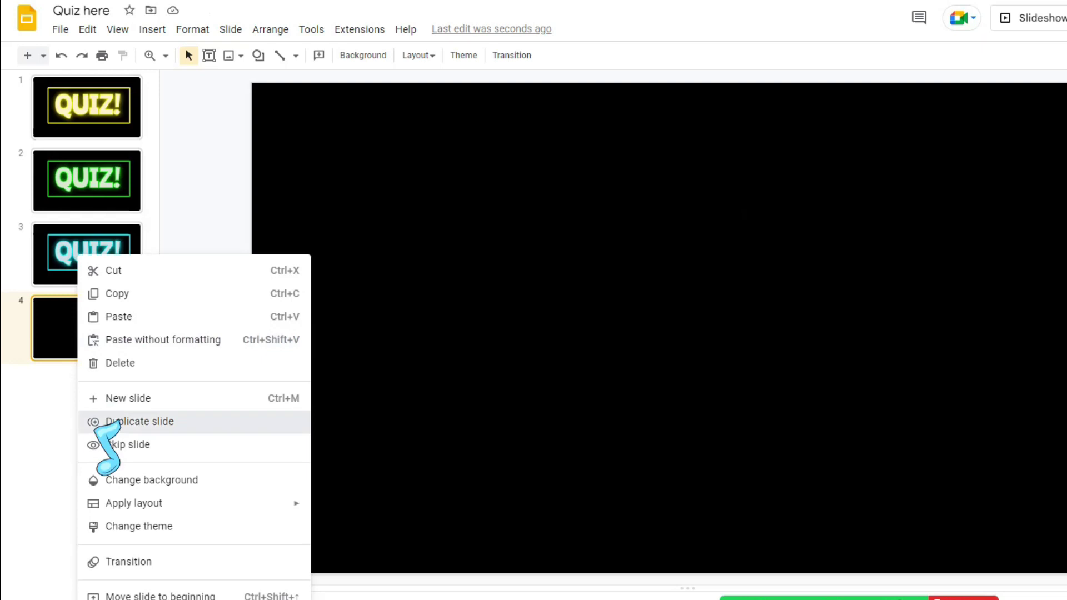
click(93, 423)
right_click(71, 334)
click(99, 398)
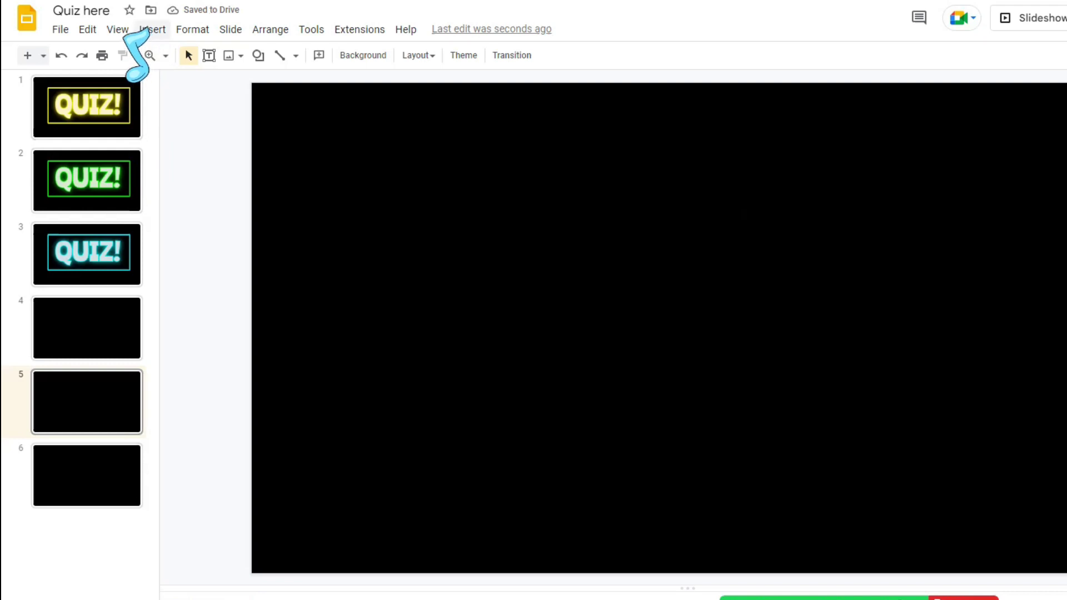
click(53, 328)
click(151, 29)
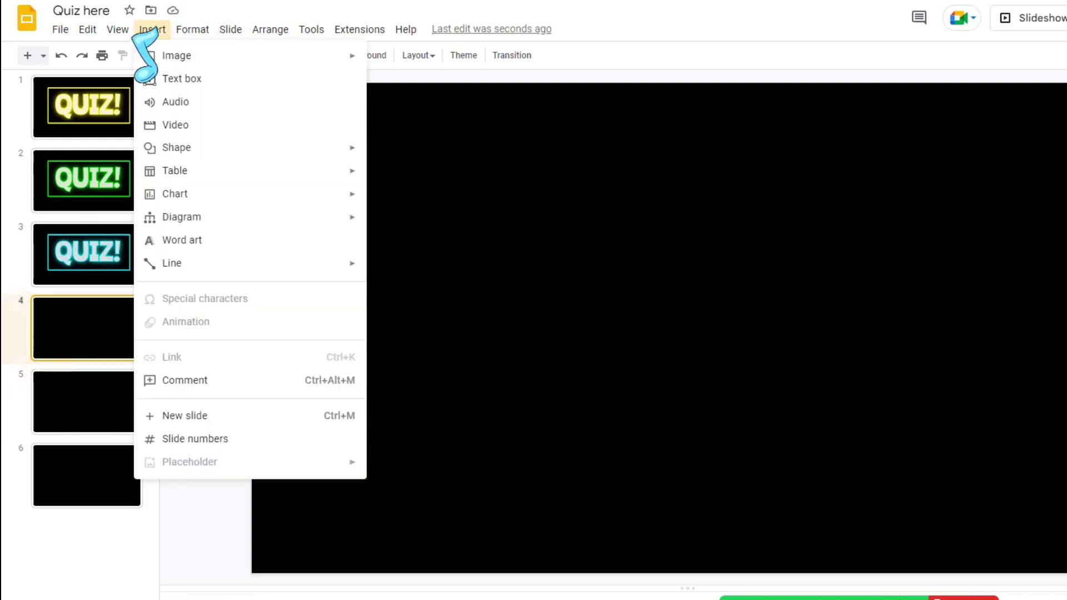
Insert word art reading 'Click here for Quiz!' on black slide 4
click(166, 240)
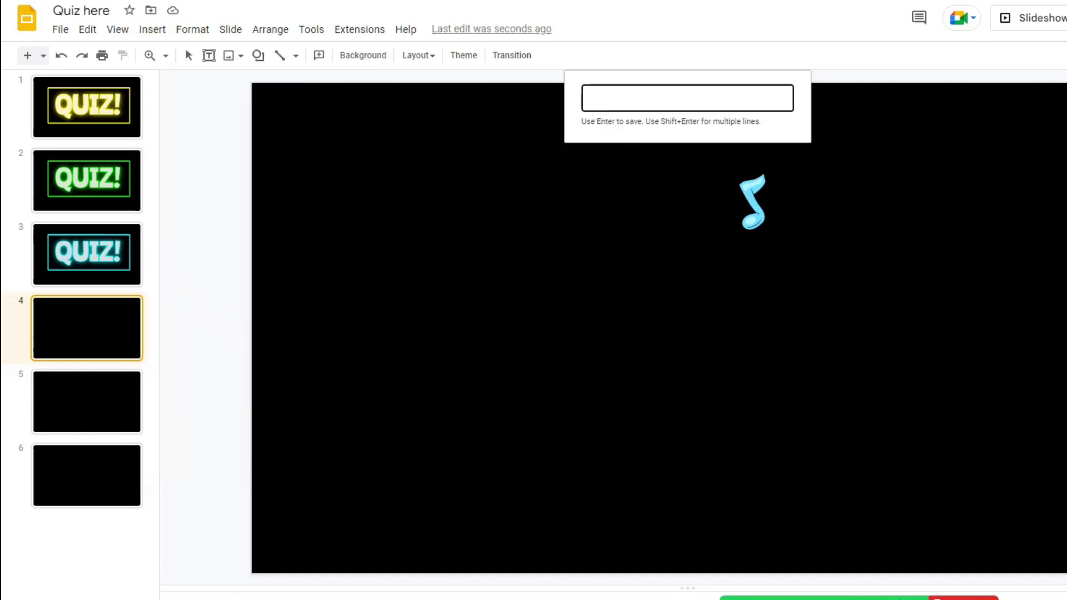
text(Quiz!)
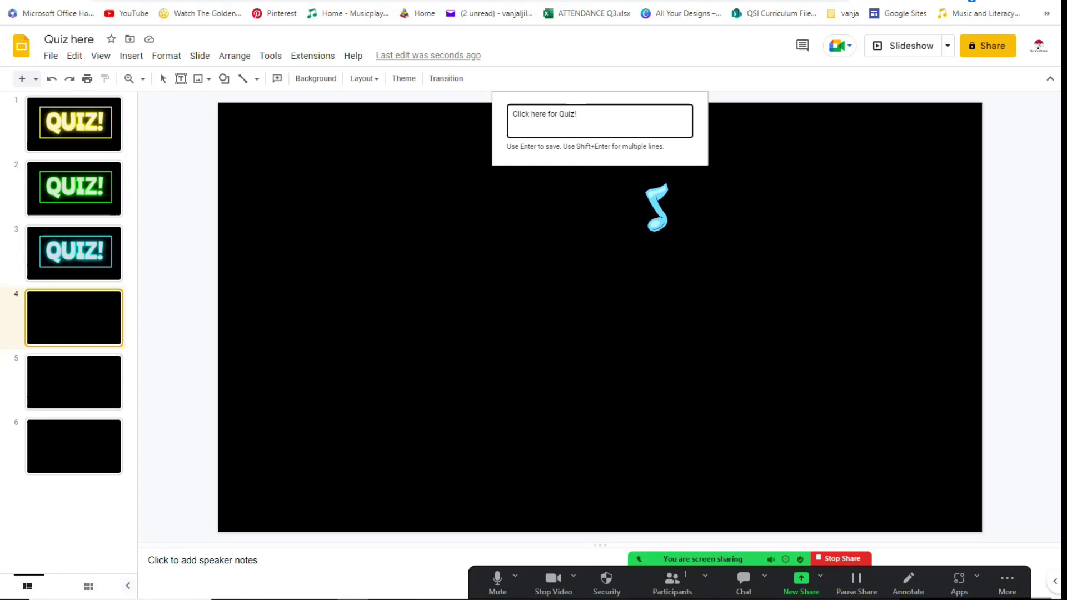
key(Return)
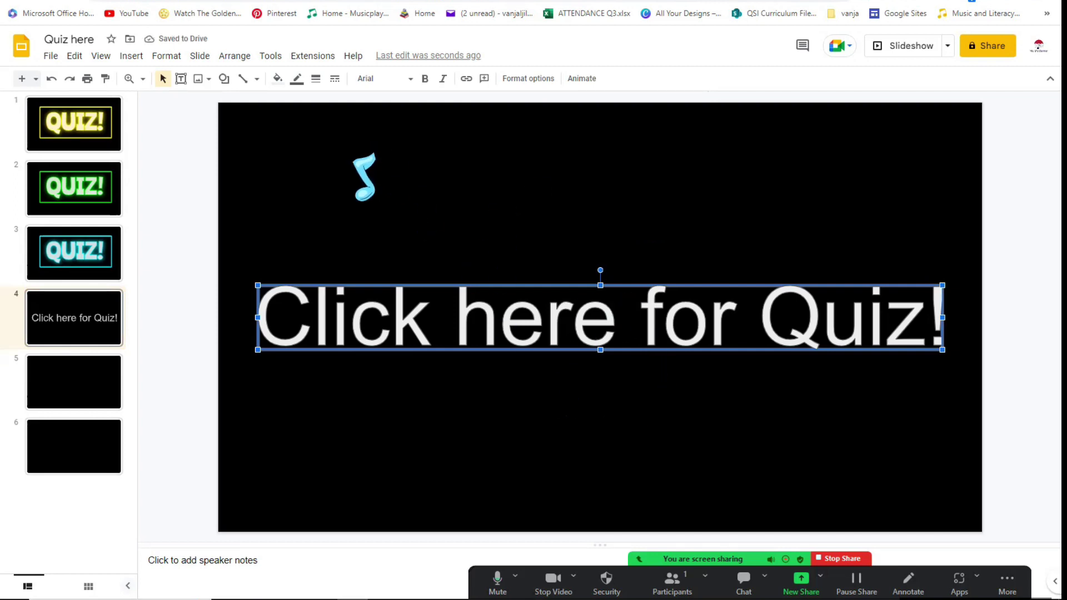
Try Comfortaa, then set the word art font to Luckiest Guy
click(409, 79)
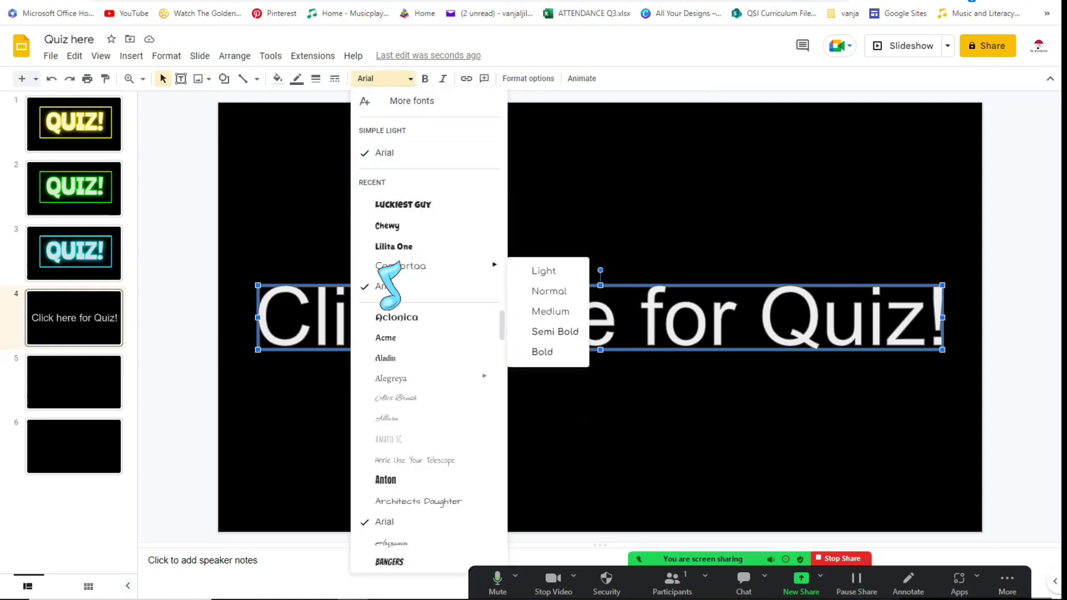
mouse_move(400, 266)
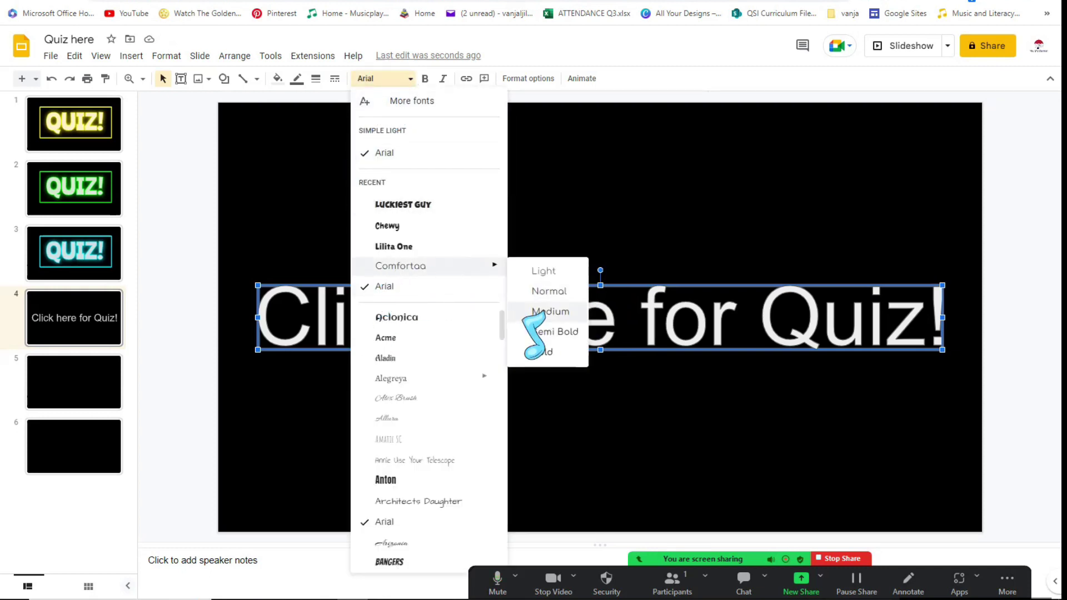
click(538, 314)
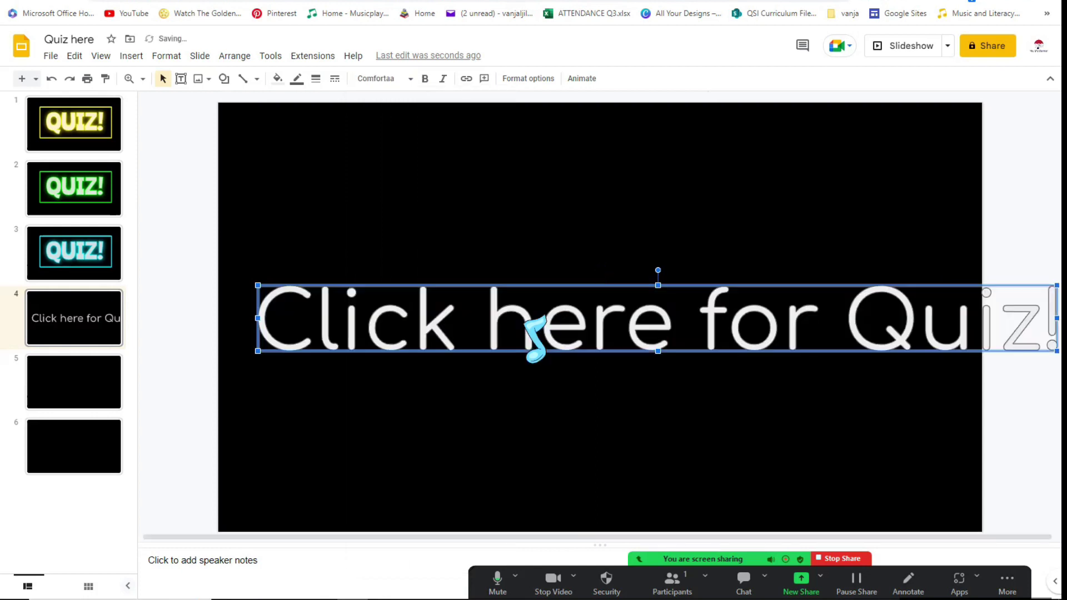
click(388, 79)
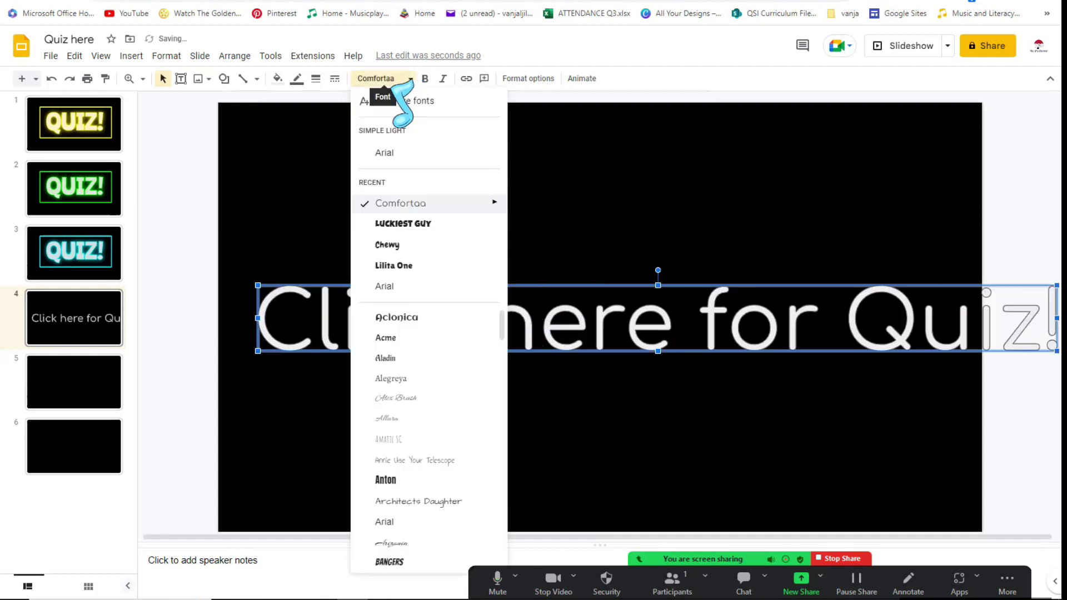
click(389, 228)
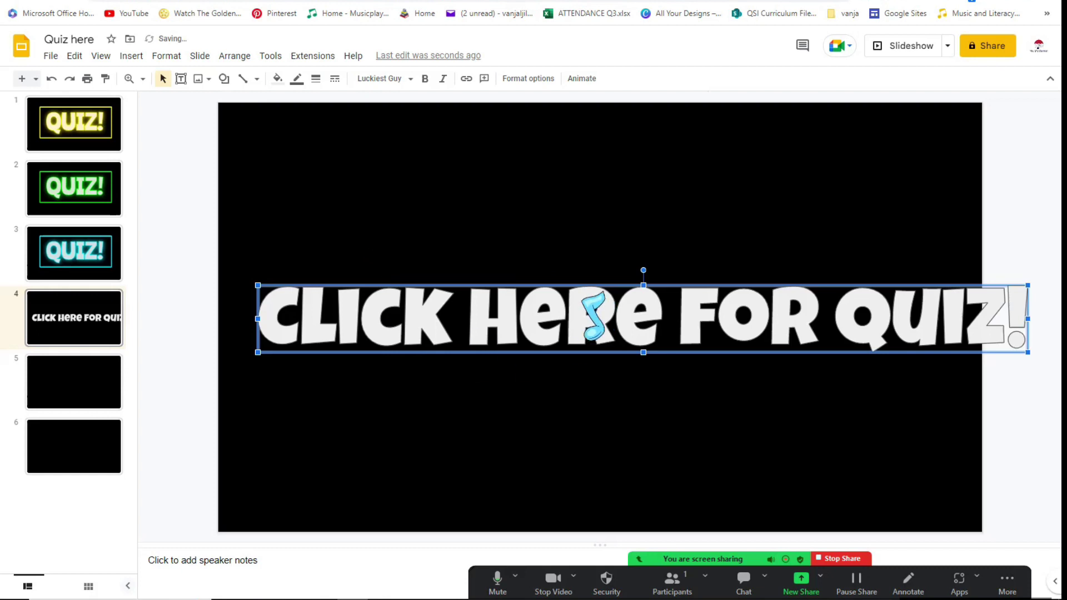
Resize the word art taller and wider and move it toward the slide centre
drag(1027, 285, 919, 227)
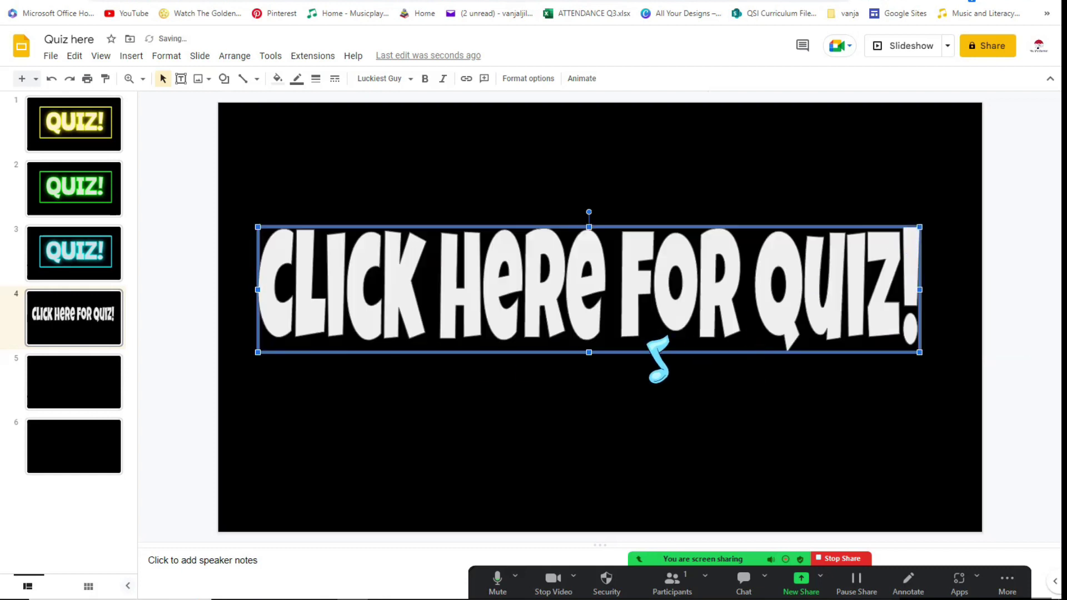
click(952, 289)
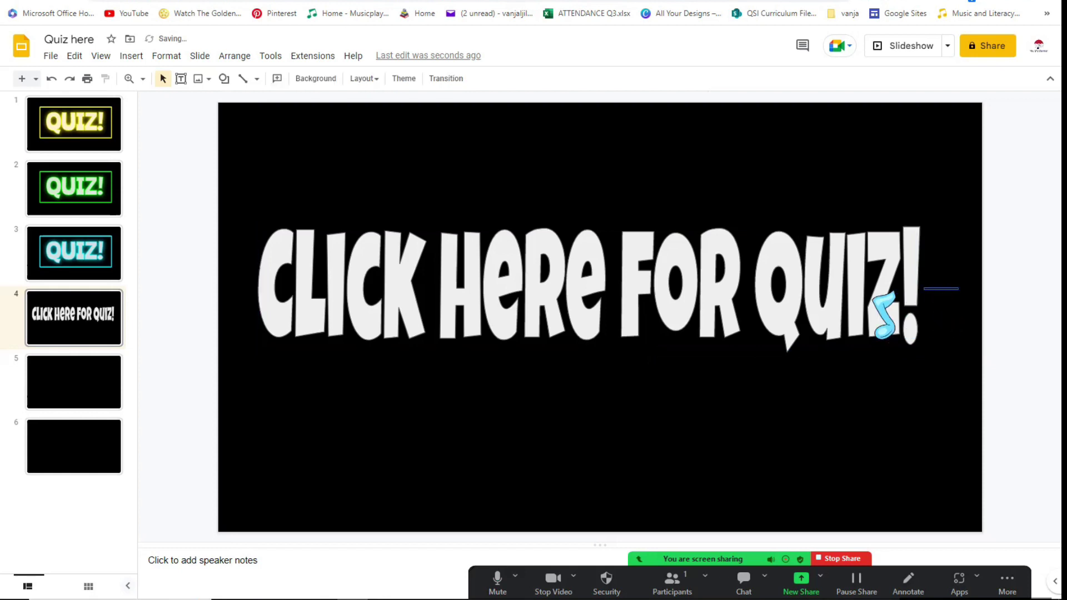
click(911, 289)
drag(918, 289, 960, 290)
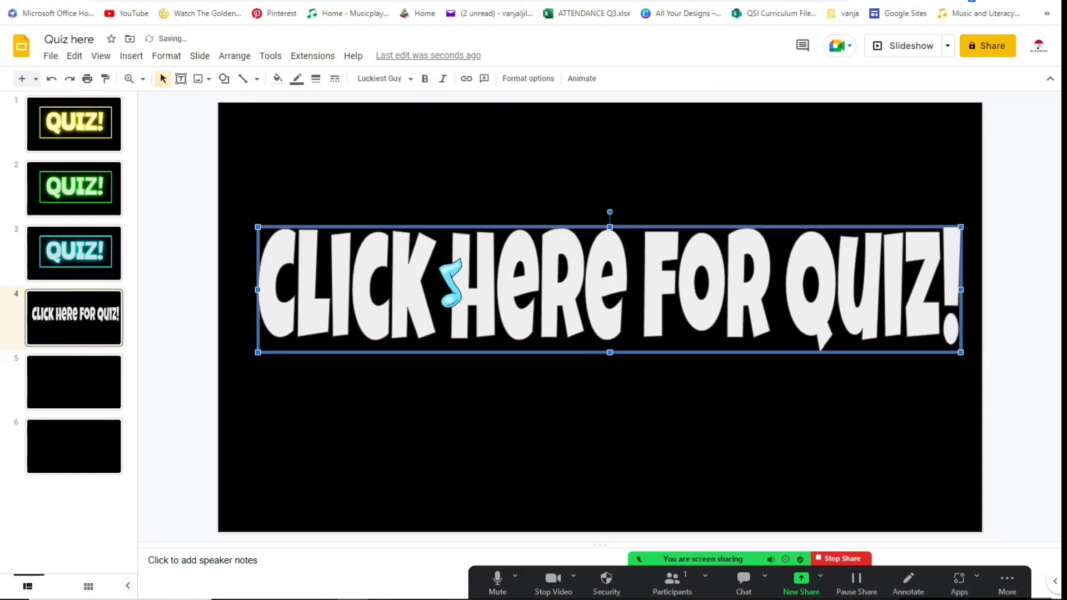
mouse_move(488, 292)
mouse_down()
mouse_move(500, 309)
mouse_move(469, 287)
mouse_up()
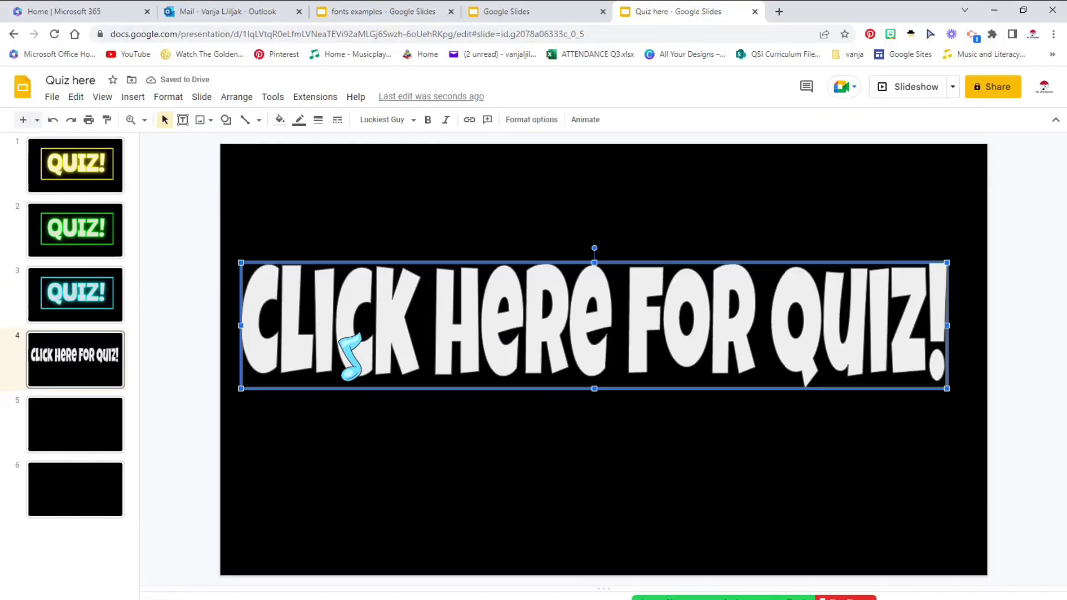
Give the word art a yellow border, light yellow 3 fill and 4px border weight
click(299, 121)
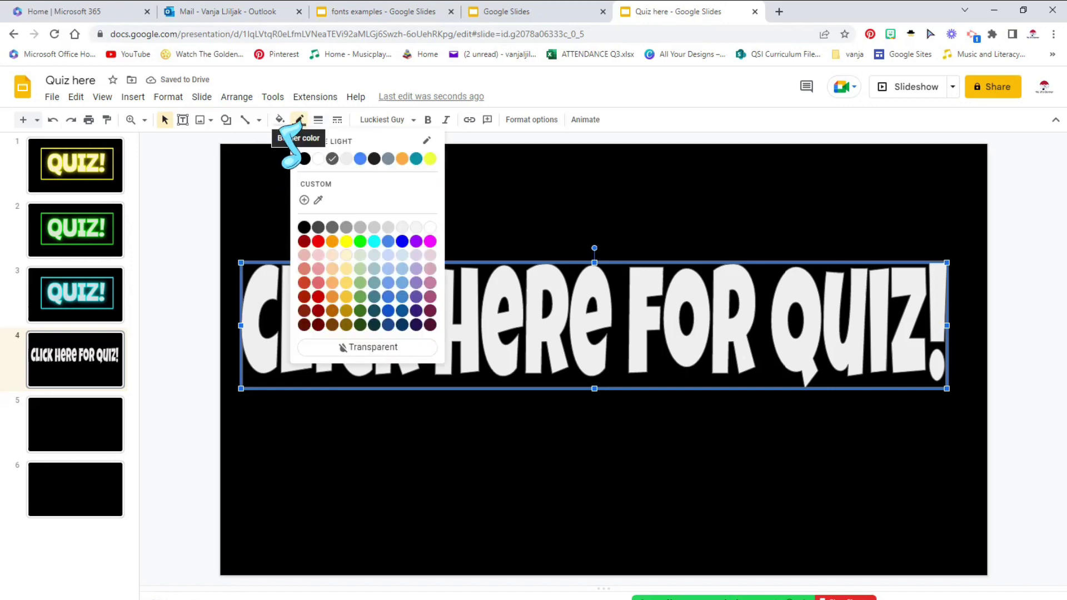
click(345, 242)
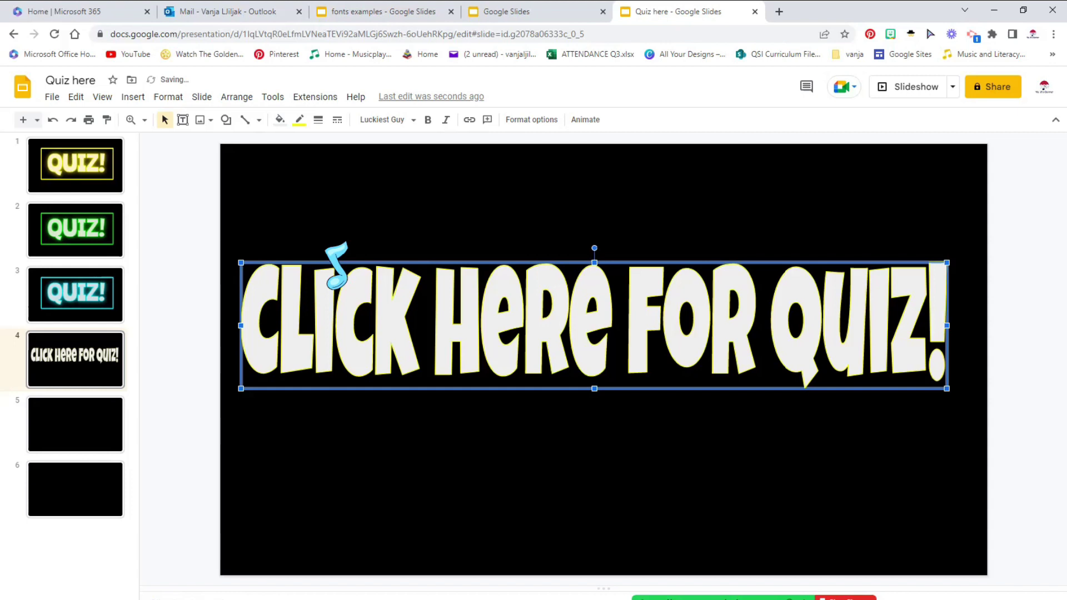
click(279, 120)
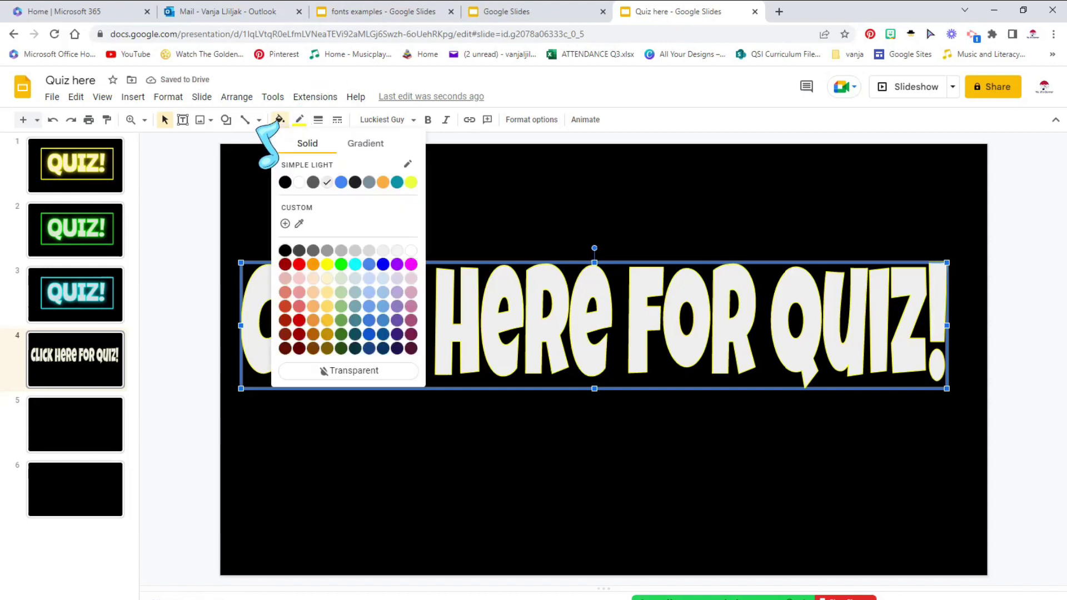
click(326, 278)
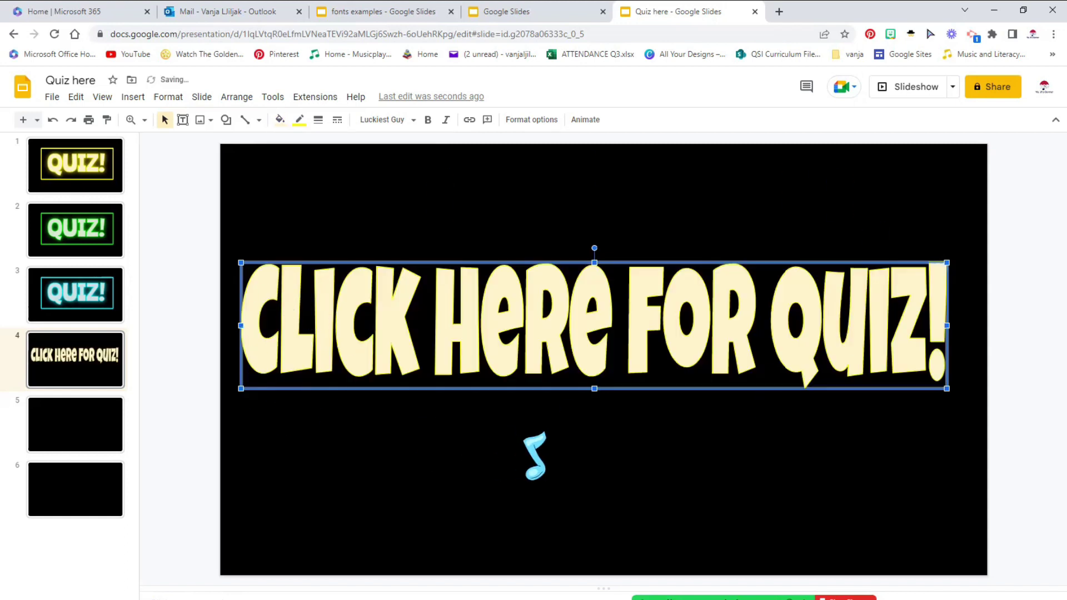
click(317, 121)
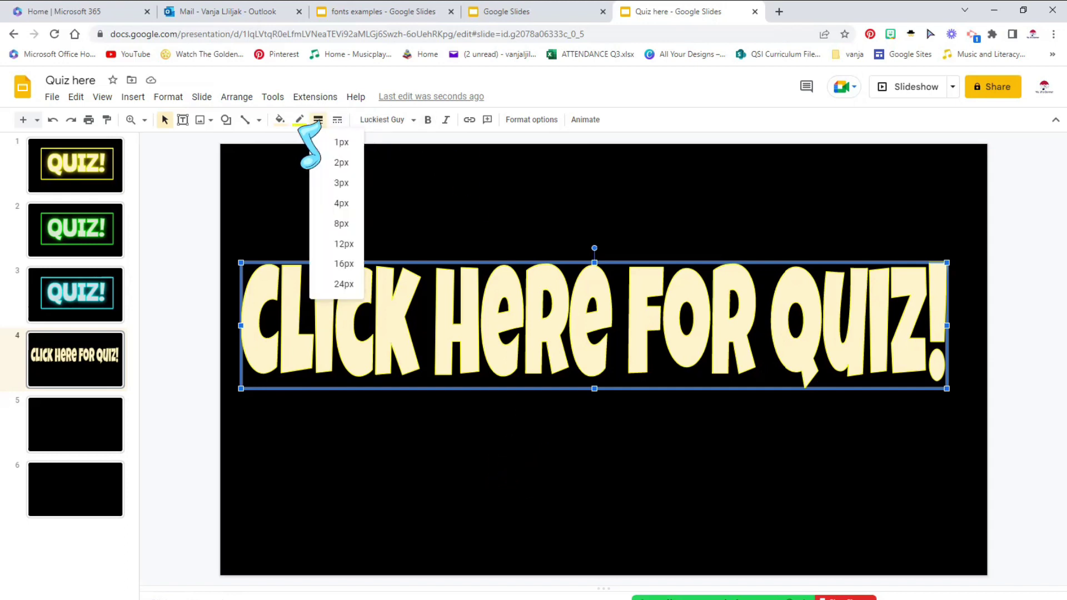
click(334, 206)
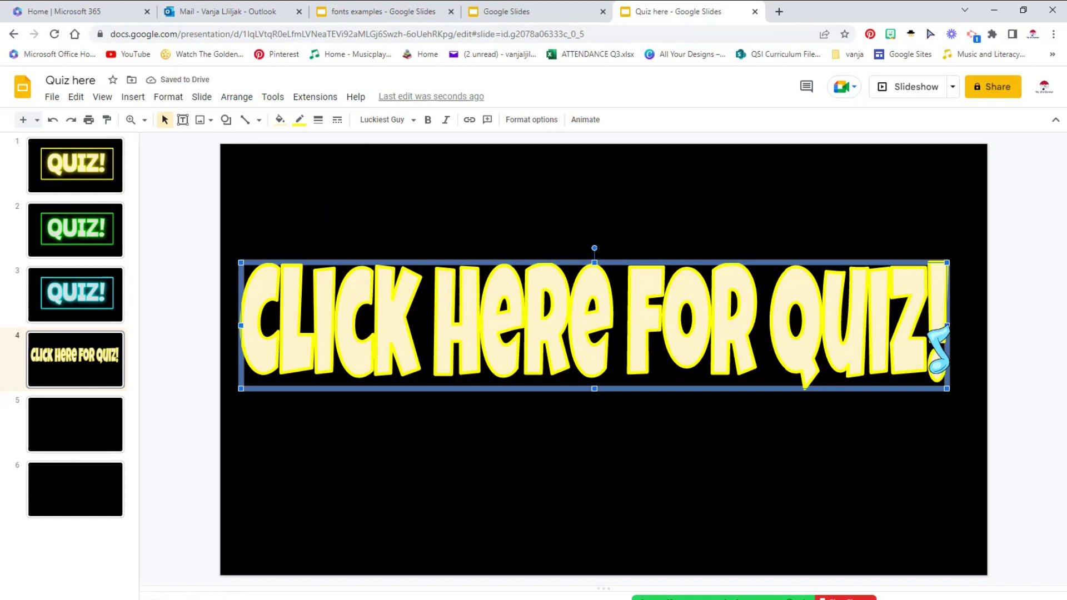
drag(947, 326, 957, 326)
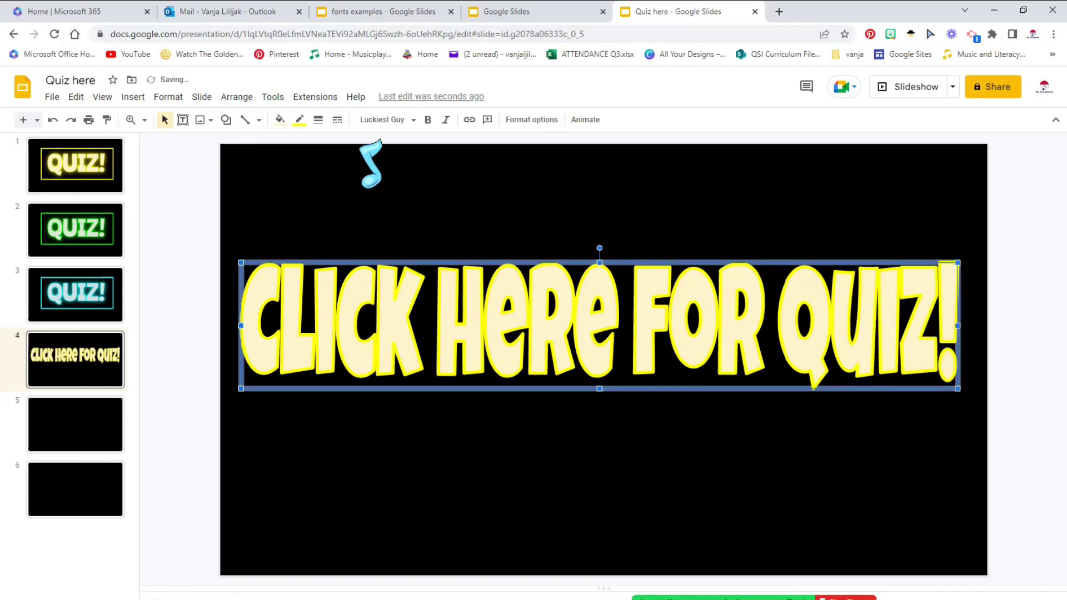
Add a yellow drop shadow with transparency 10, angle 0, distance 0 and blur radius 50
click(532, 120)
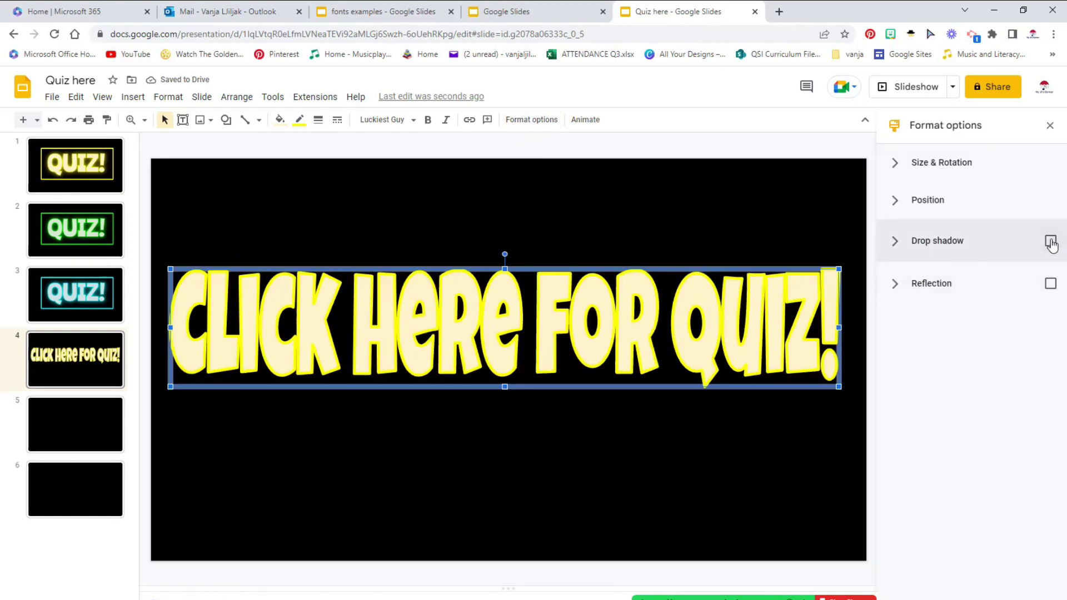
click(944, 244)
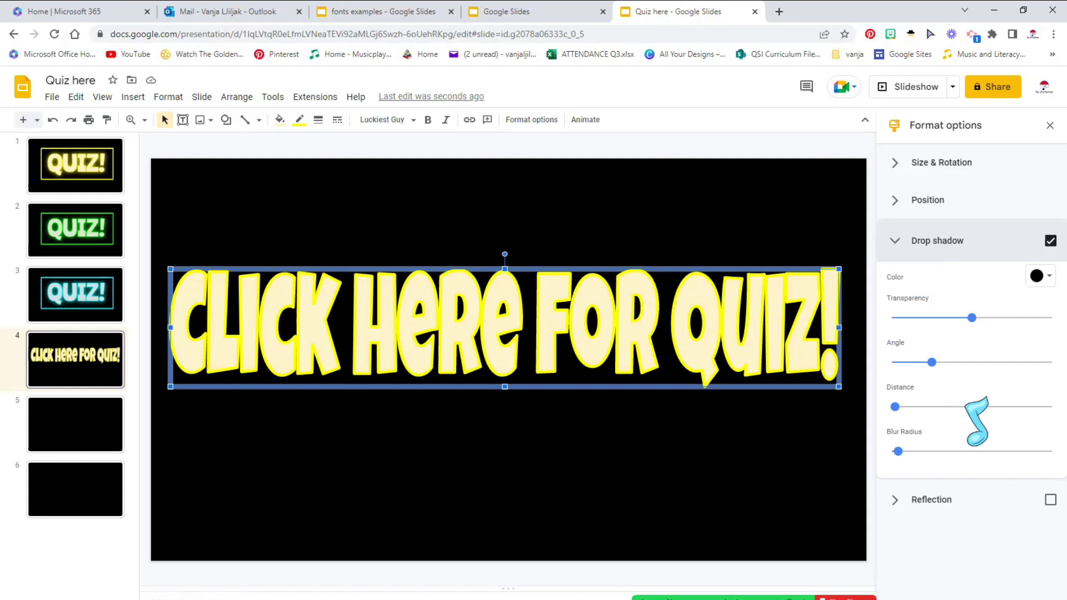
drag(971, 318, 907, 327)
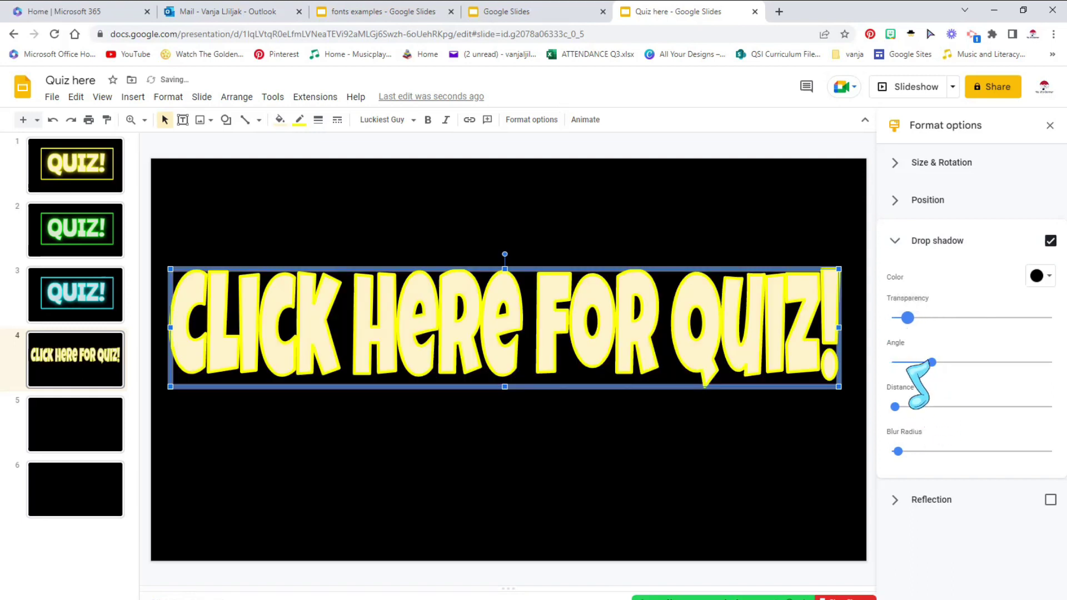
drag(931, 369, 891, 364)
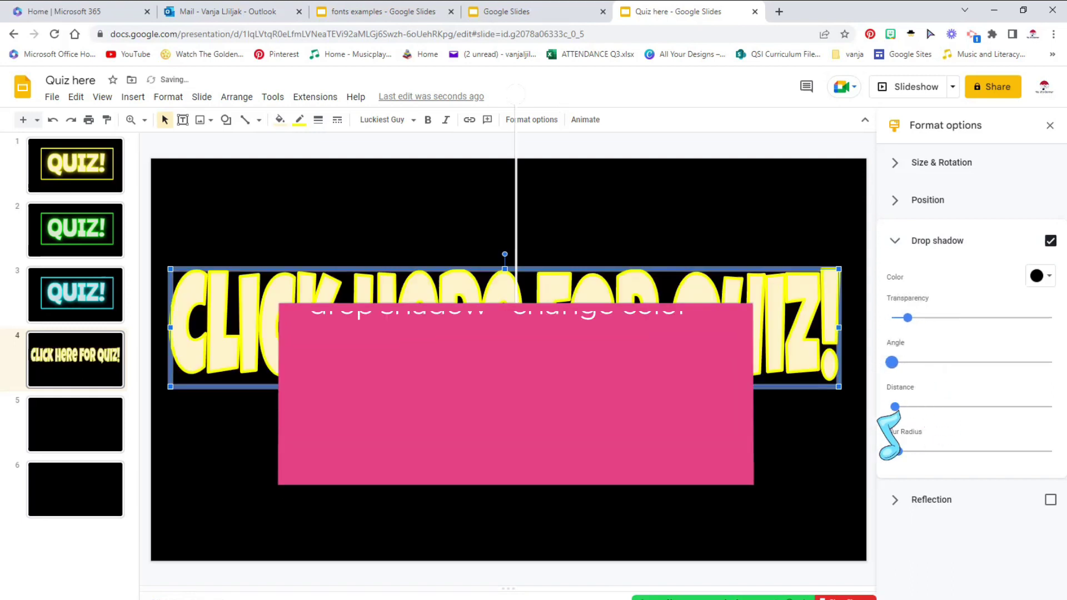
drag(895, 408, 891, 407)
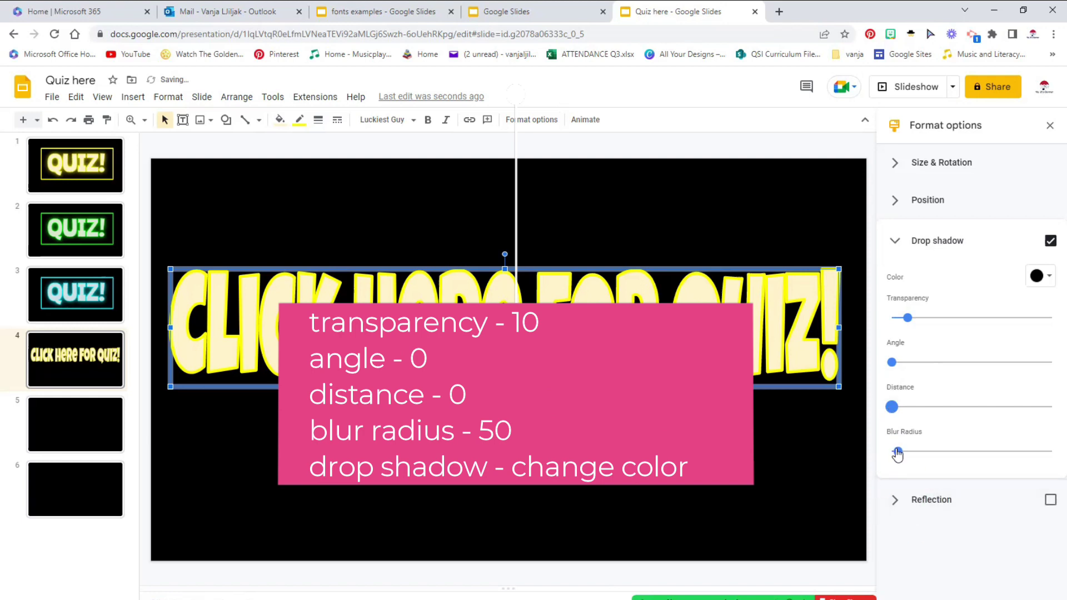
drag(924, 456, 963, 456)
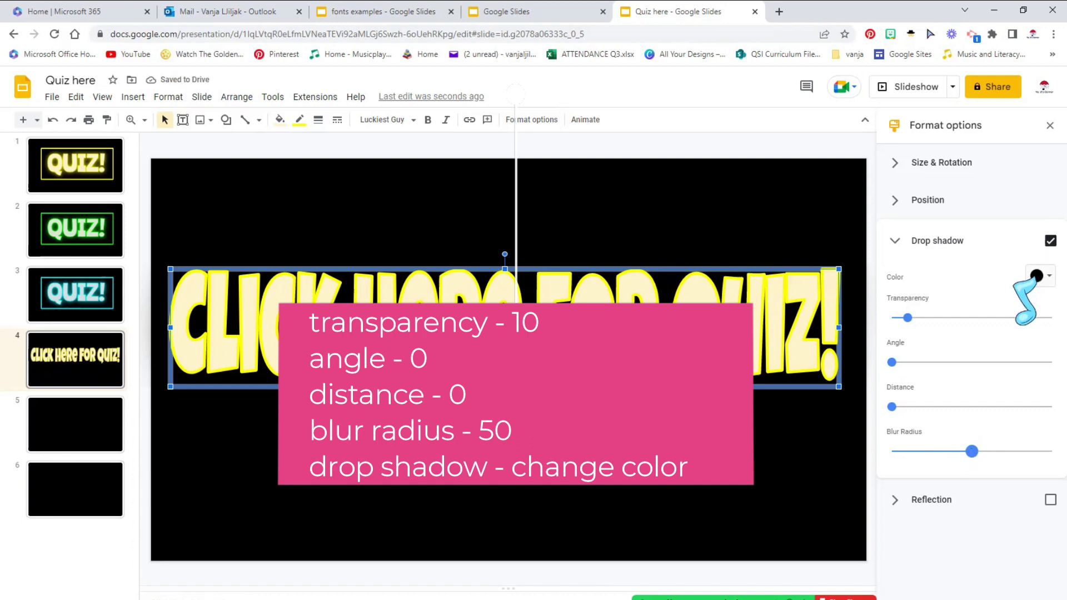
click(1032, 280)
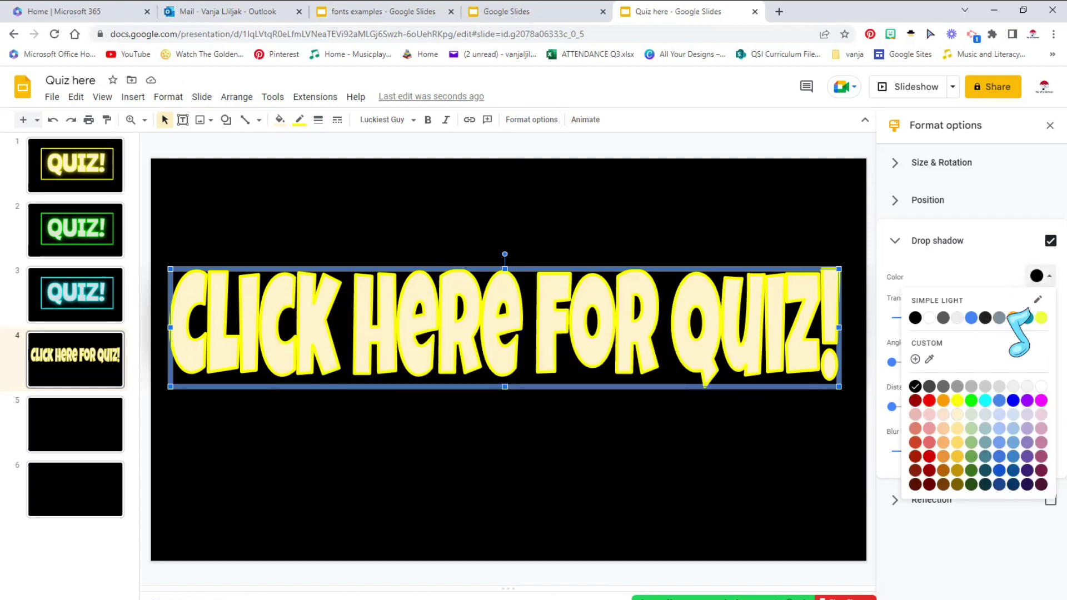
click(958, 405)
click(674, 463)
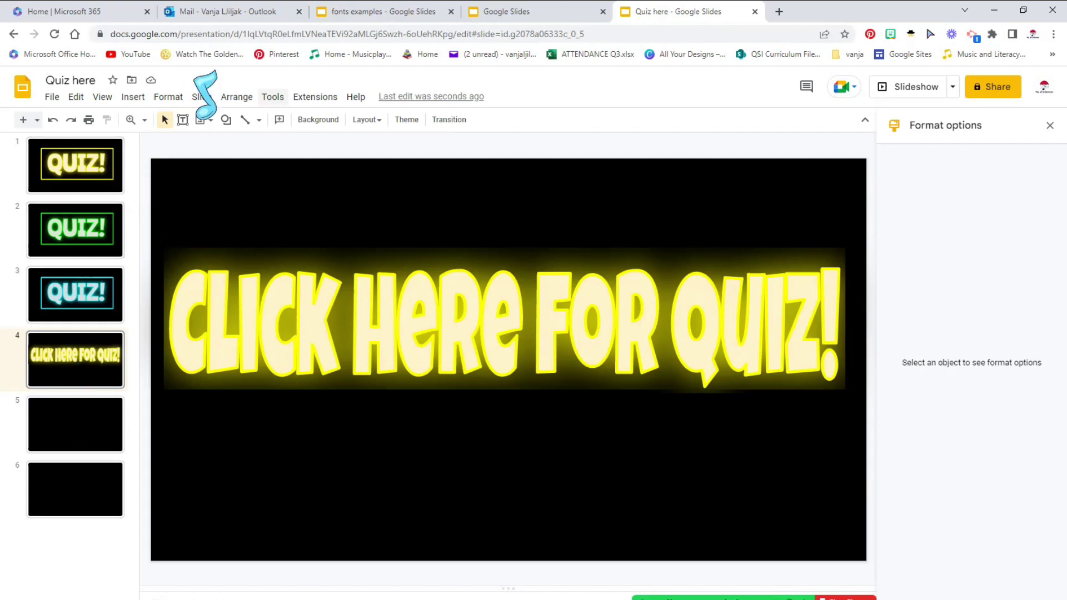
Draw a rounded rectangle across the slide around the word art
click(132, 97)
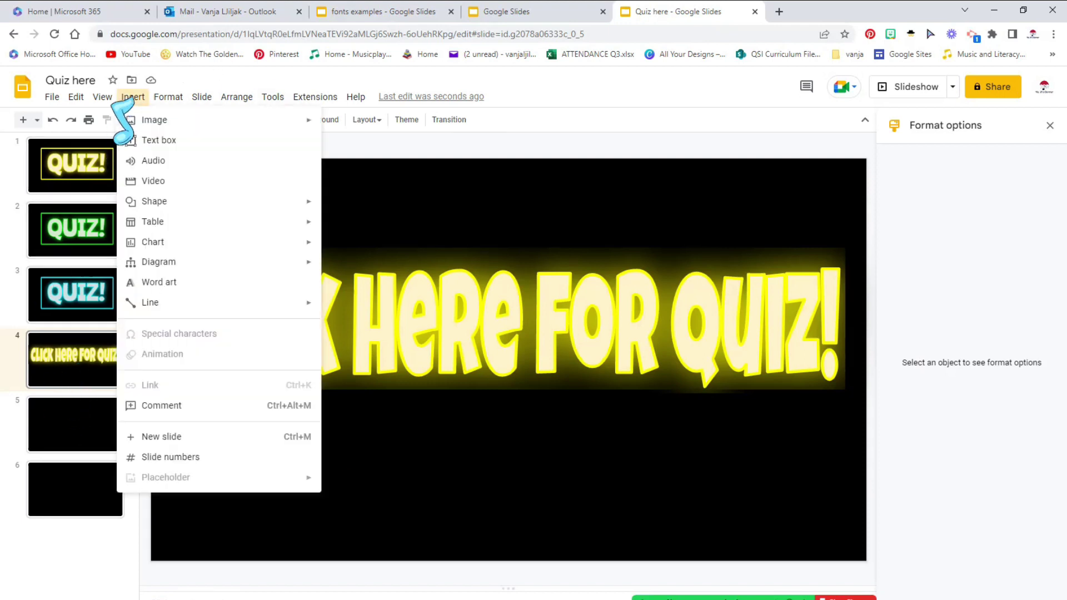
mouse_move(161, 201)
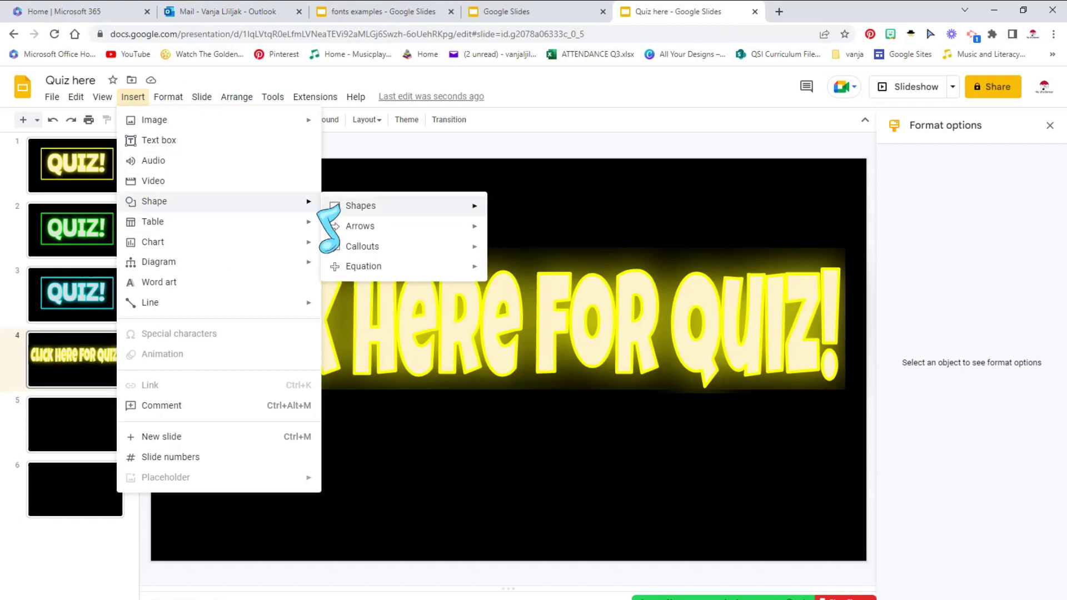
mouse_move(333, 207)
click(510, 217)
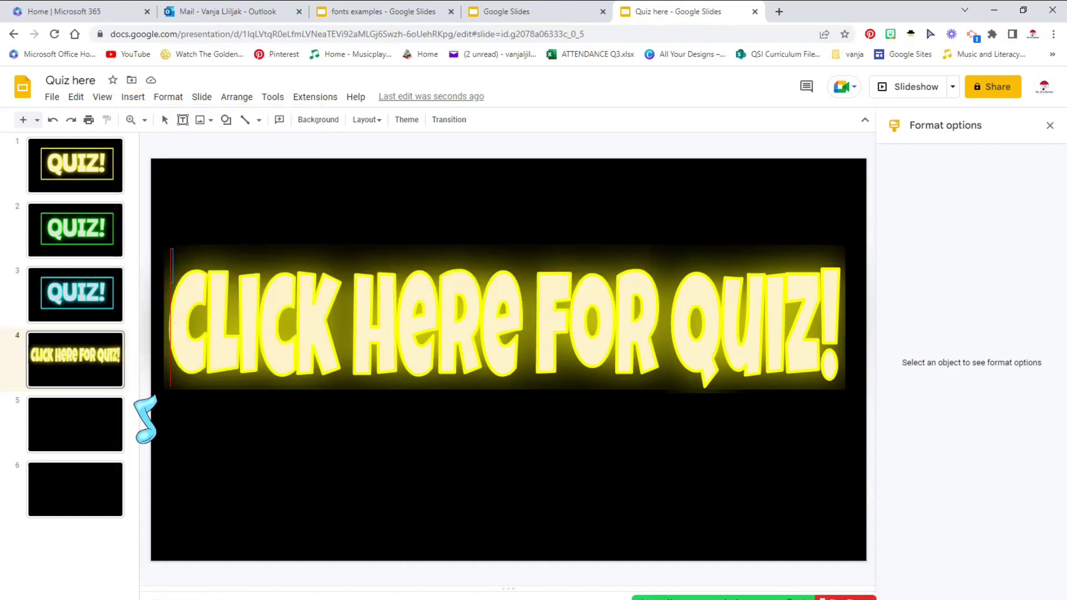
drag(173, 249, 853, 414)
drag(173, 331, 157, 331)
Give the rectangle a transparent fill and a 12px yellow border
click(279, 119)
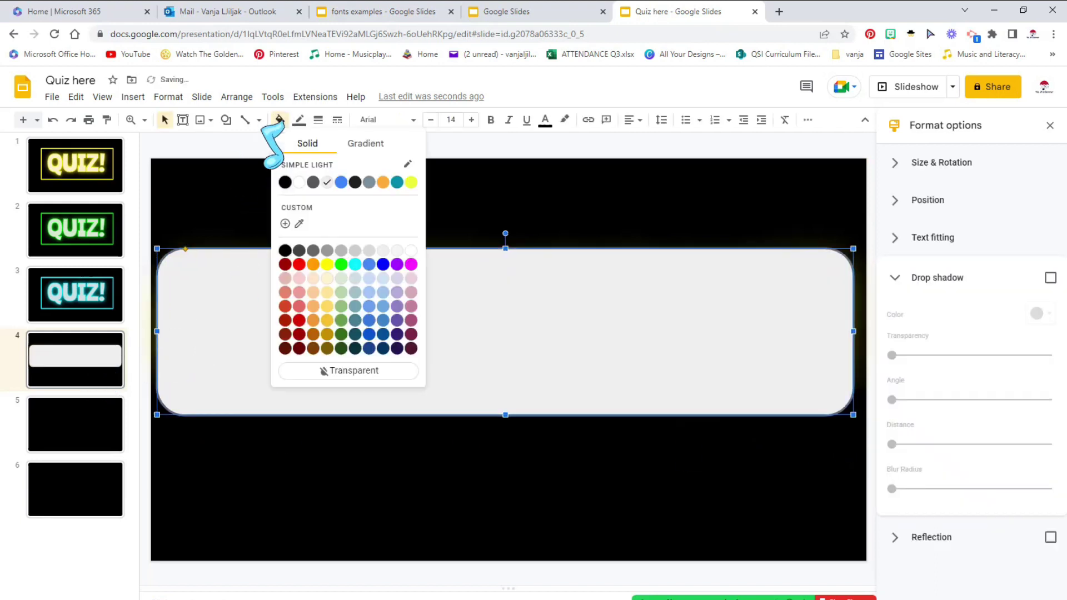
click(353, 370)
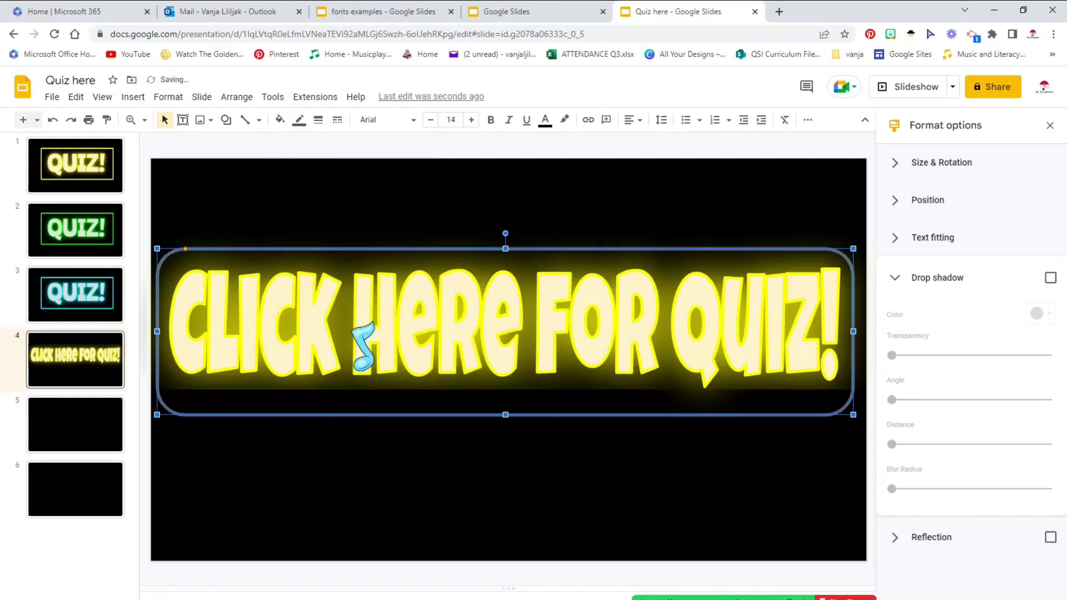
click(298, 120)
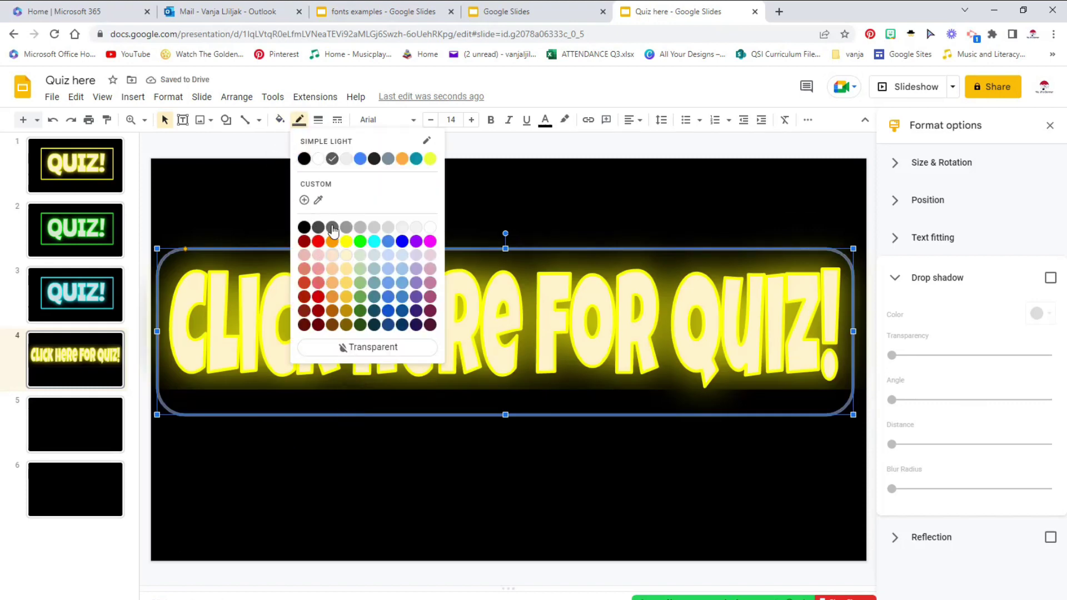
click(348, 243)
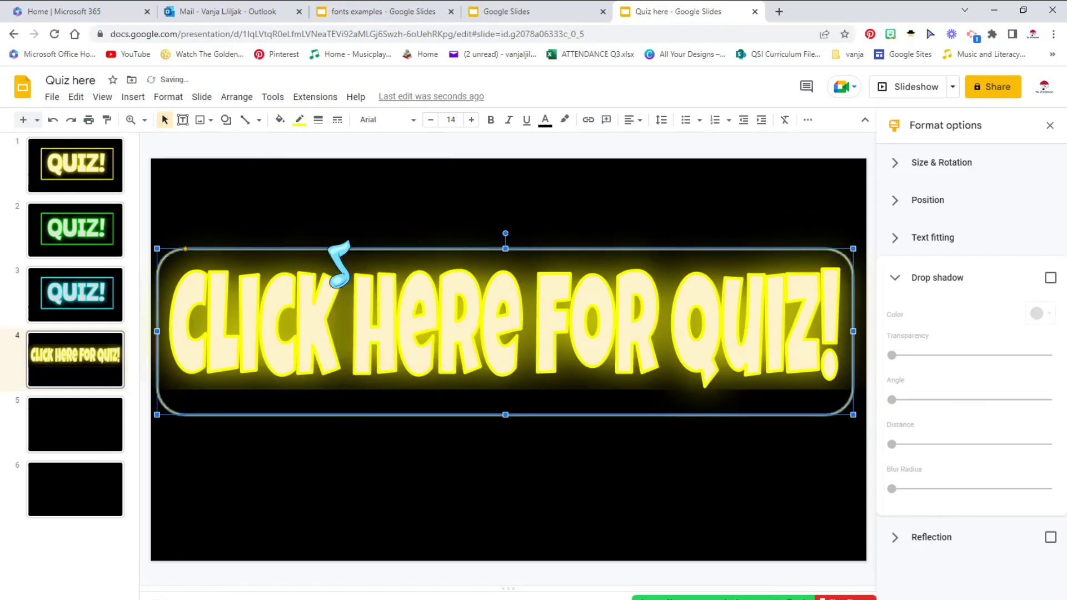
click(317, 119)
click(340, 243)
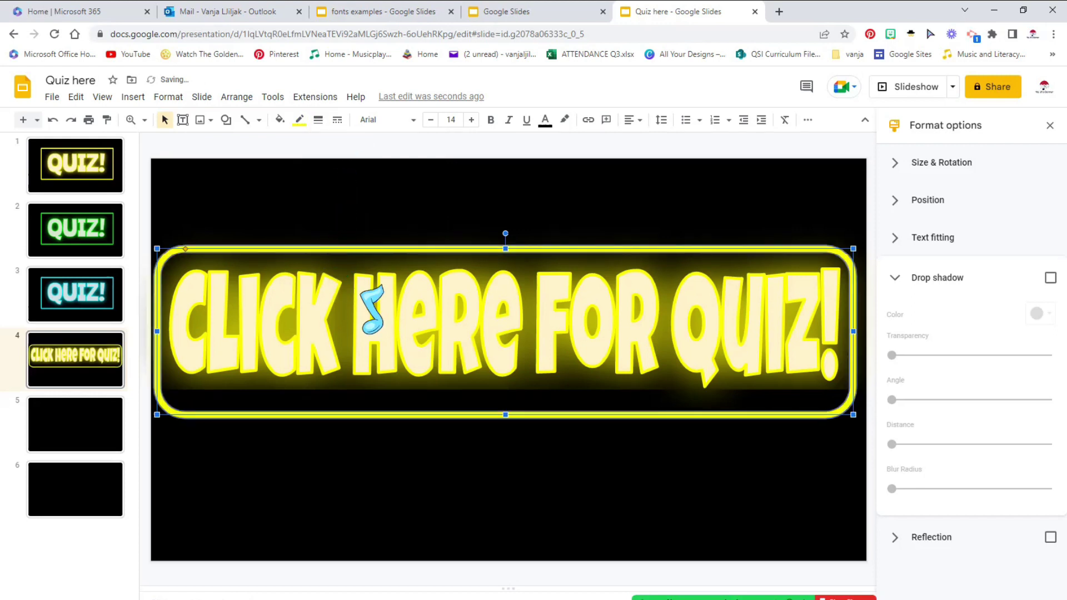
Send the yellow rounded rectangle to the back, behind the word art
right_click(383, 267)
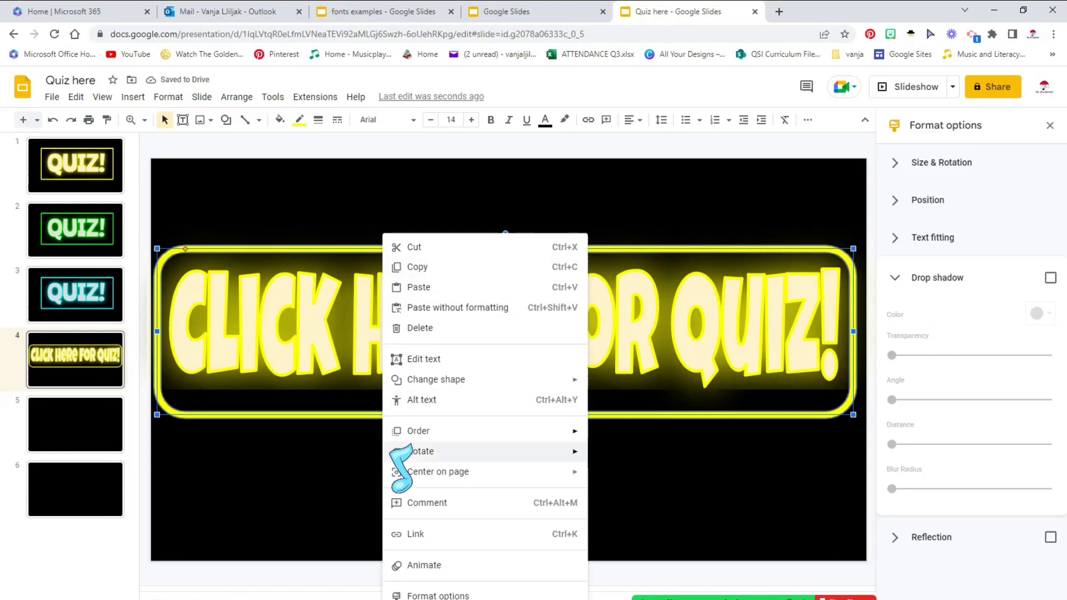
mouse_move(411, 430)
click(621, 492)
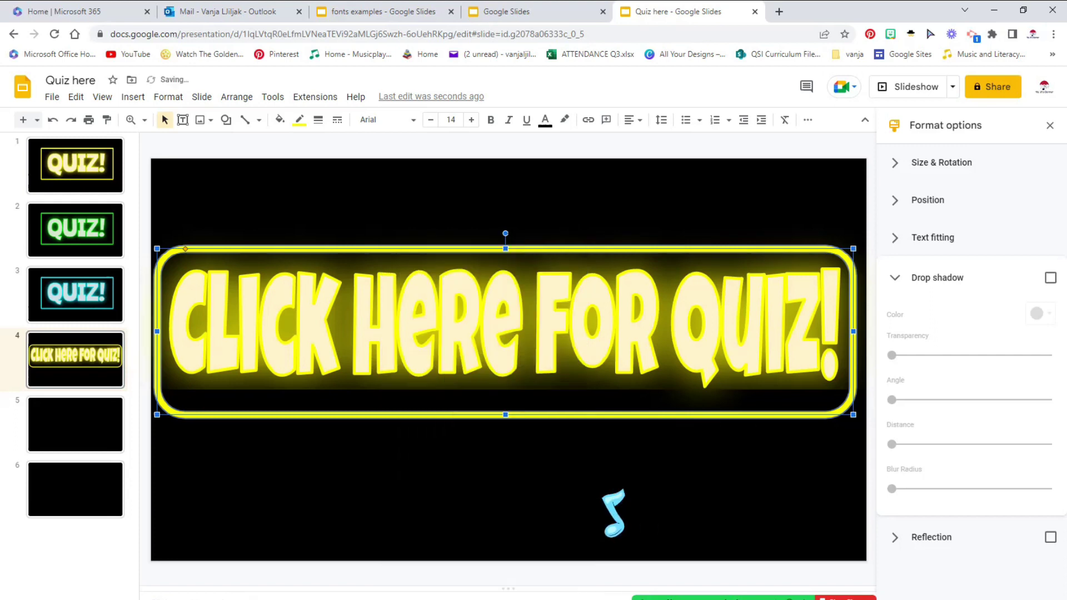
Drag the CLICK HERE FOR QUIZ! word art to the centre of the yellow frame
click(512, 238)
click(506, 305)
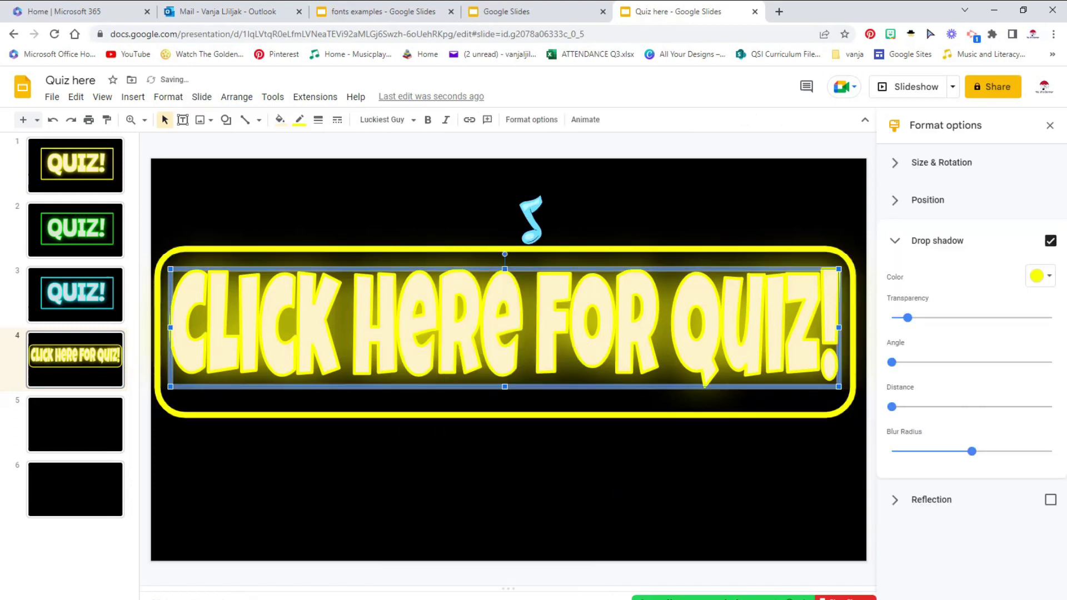
click(547, 311)
click(547, 311)
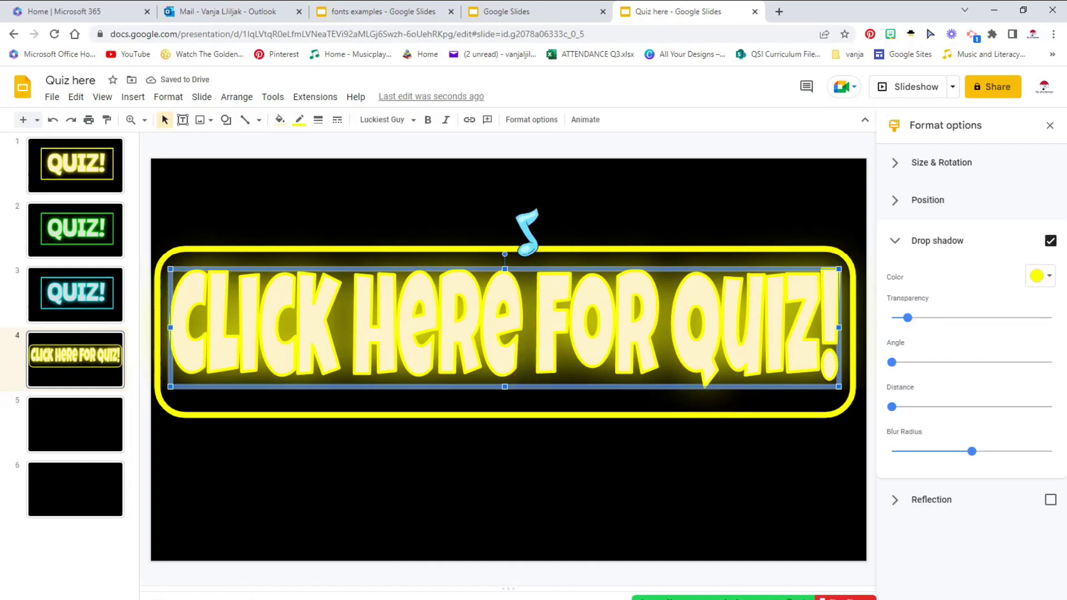
click(525, 231)
click(464, 365)
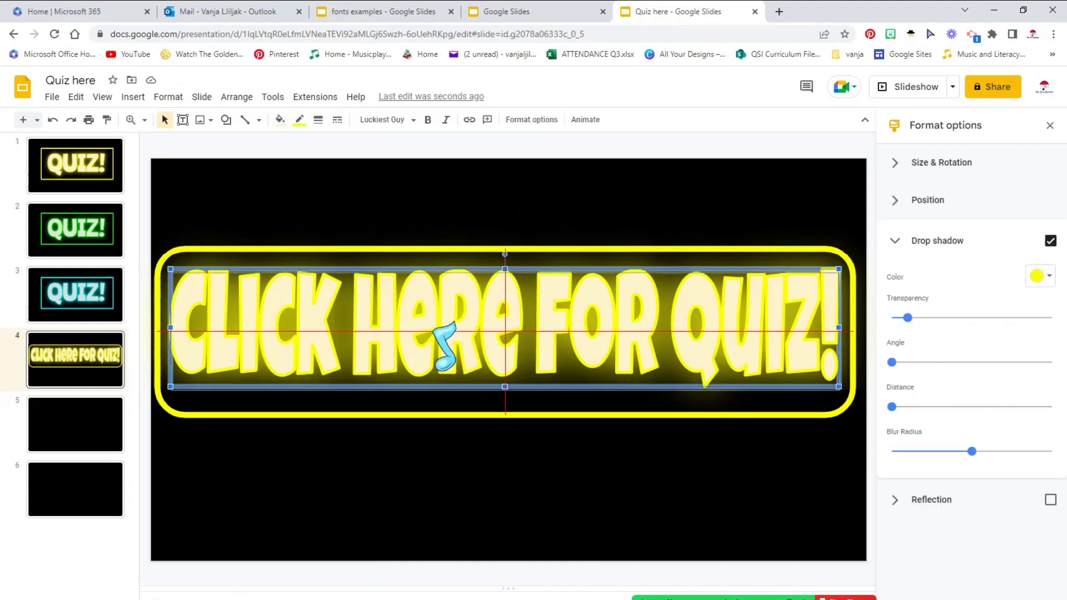
drag(444, 342, 440, 371)
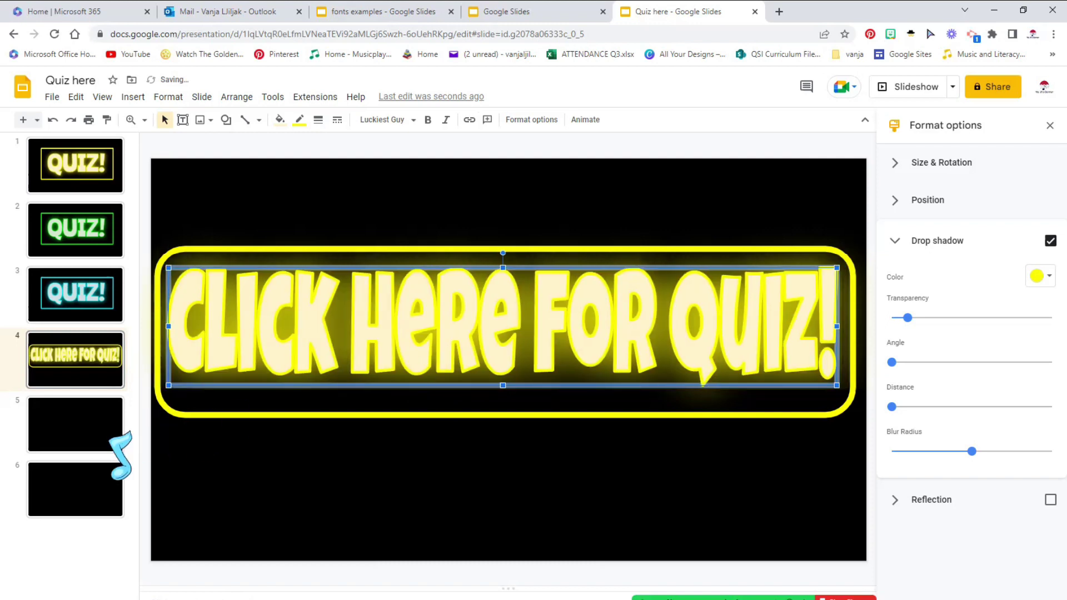
click(366, 220)
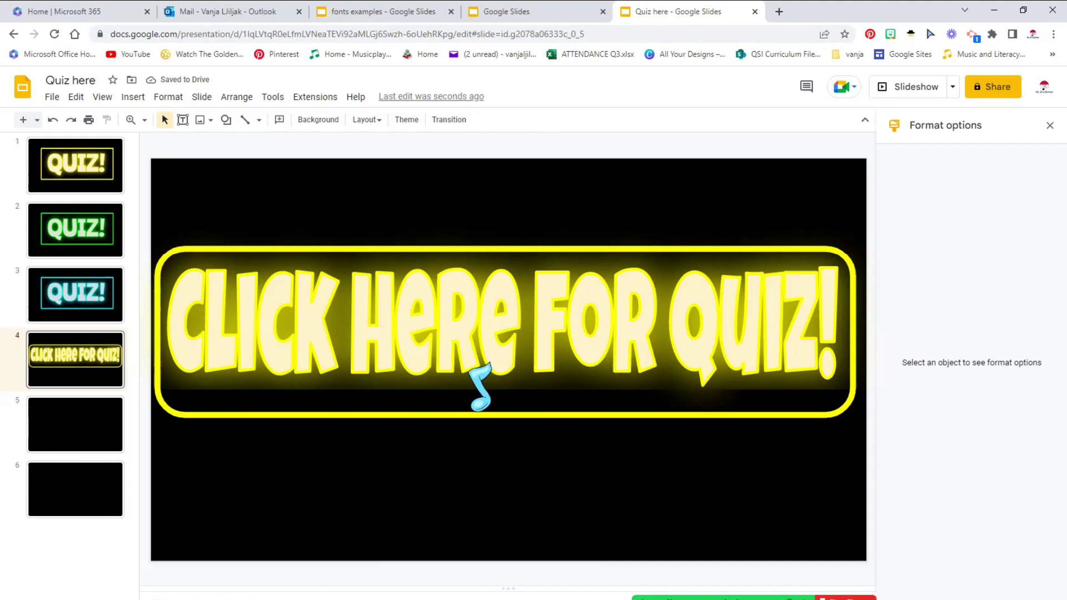
Delete the two blank slides after the yellow quiz slide
right_click(80, 425)
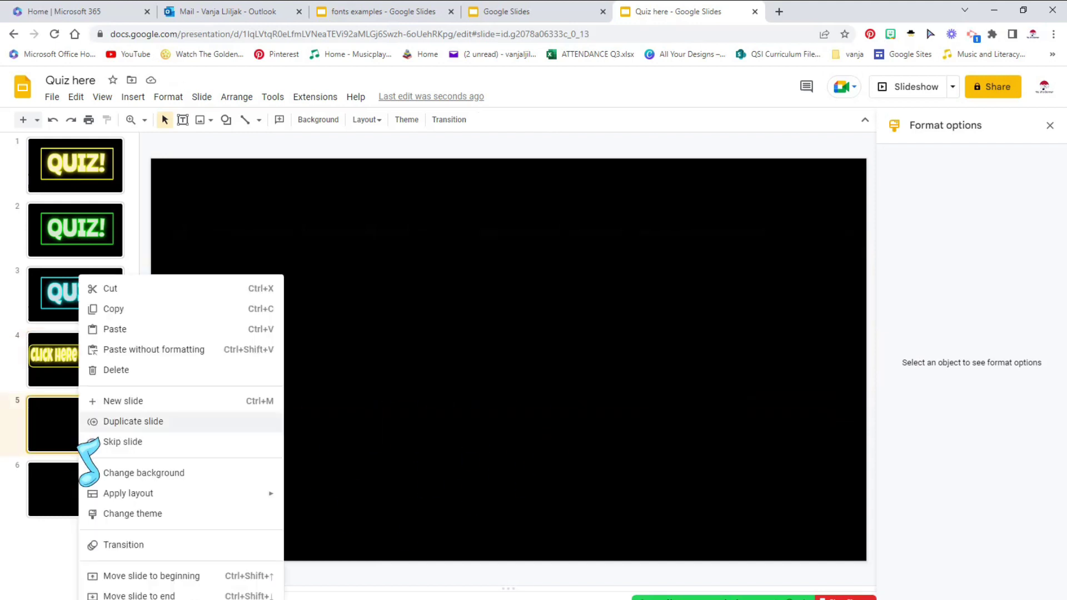
click(120, 370)
right_click(78, 430)
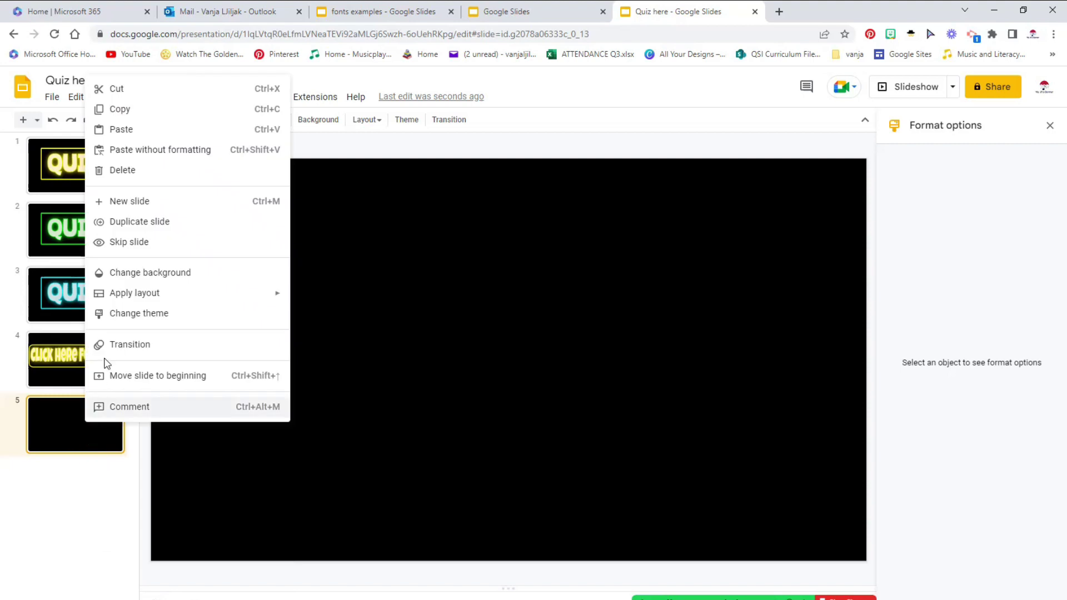
click(120, 169)
Duplicate the yellow quiz slide twice to make slides 5 and 6
right_click(58, 369)
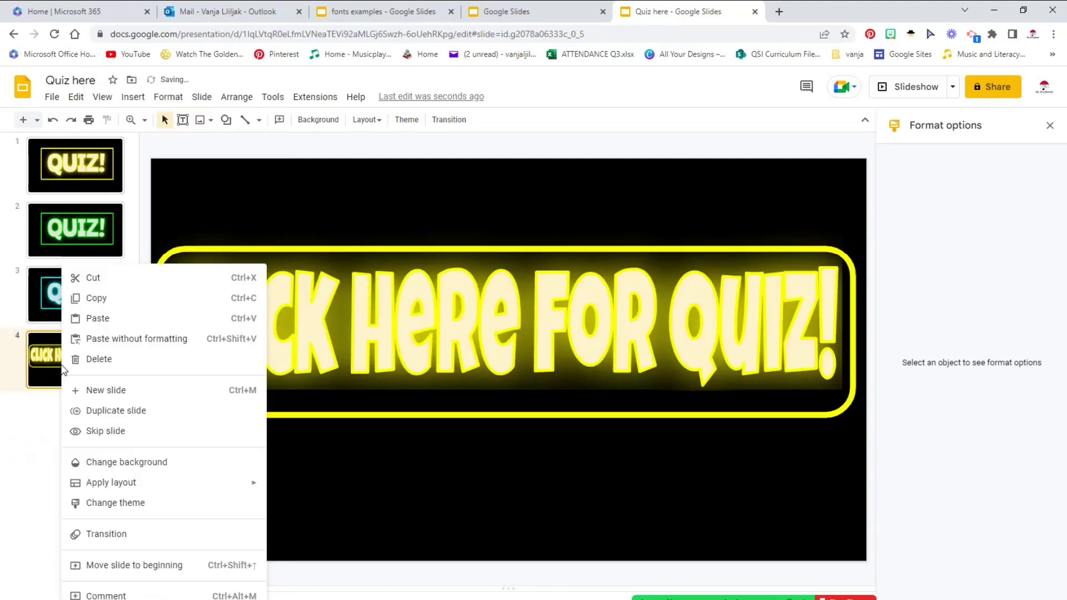
click(78, 408)
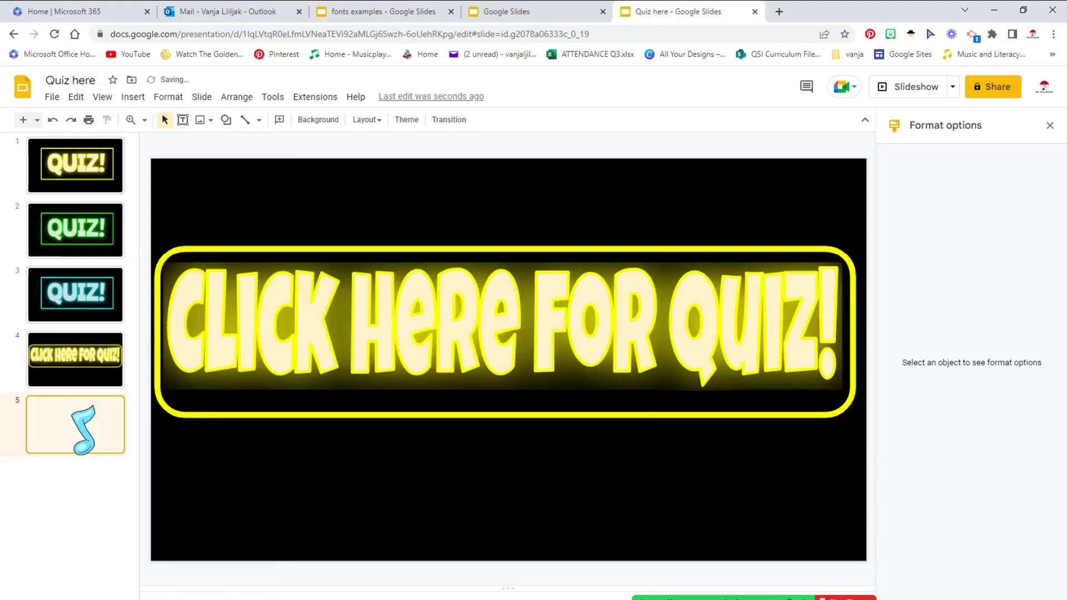
right_click(76, 440)
click(100, 411)
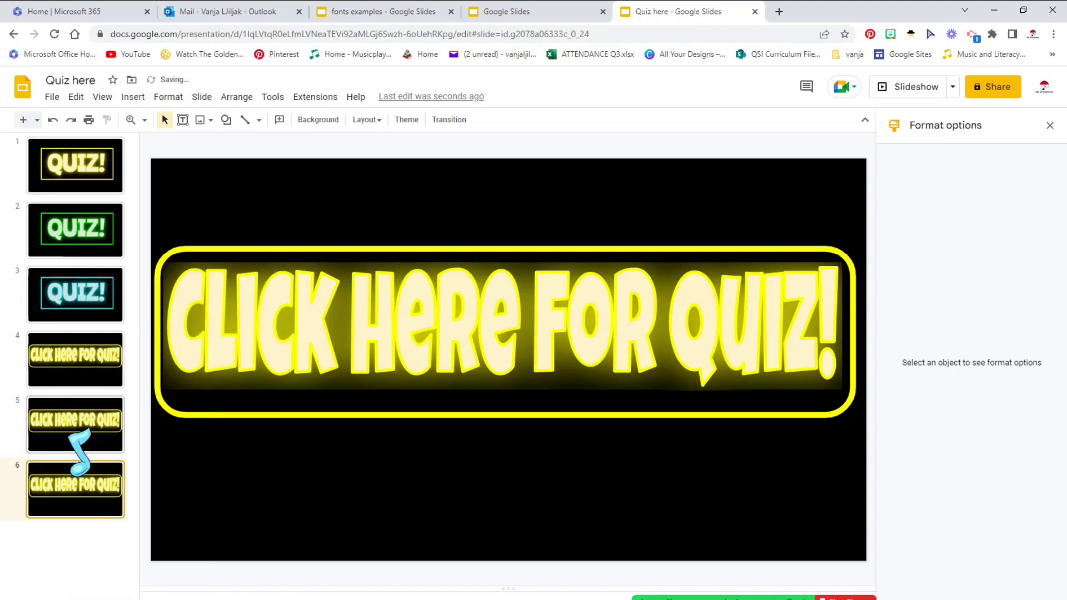
click(75, 423)
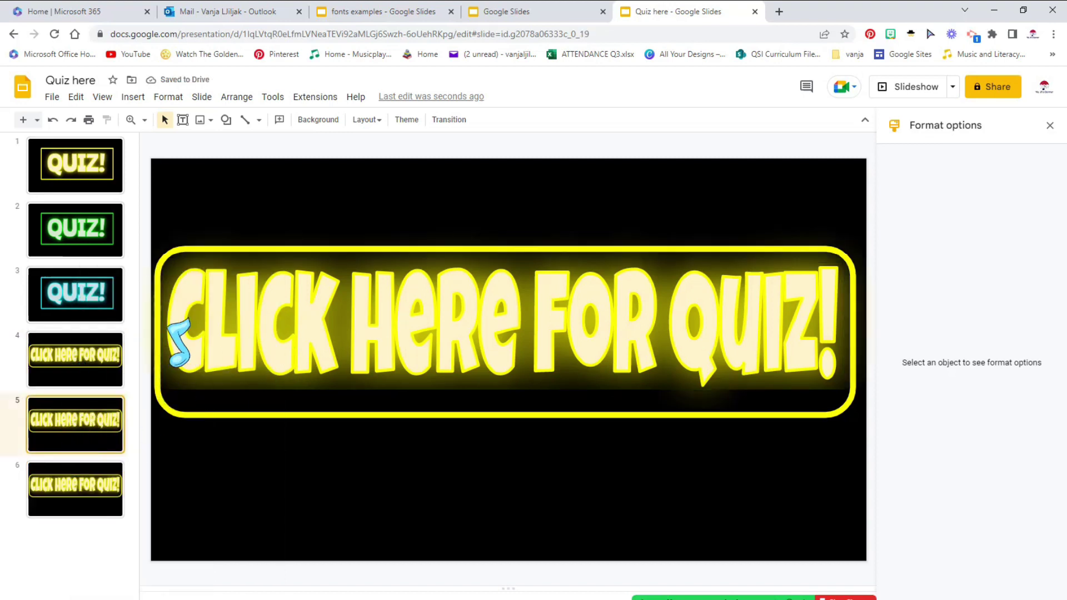
Give slide 5's word art a green outline, light green 3 fill and green glow
double_click(322, 350)
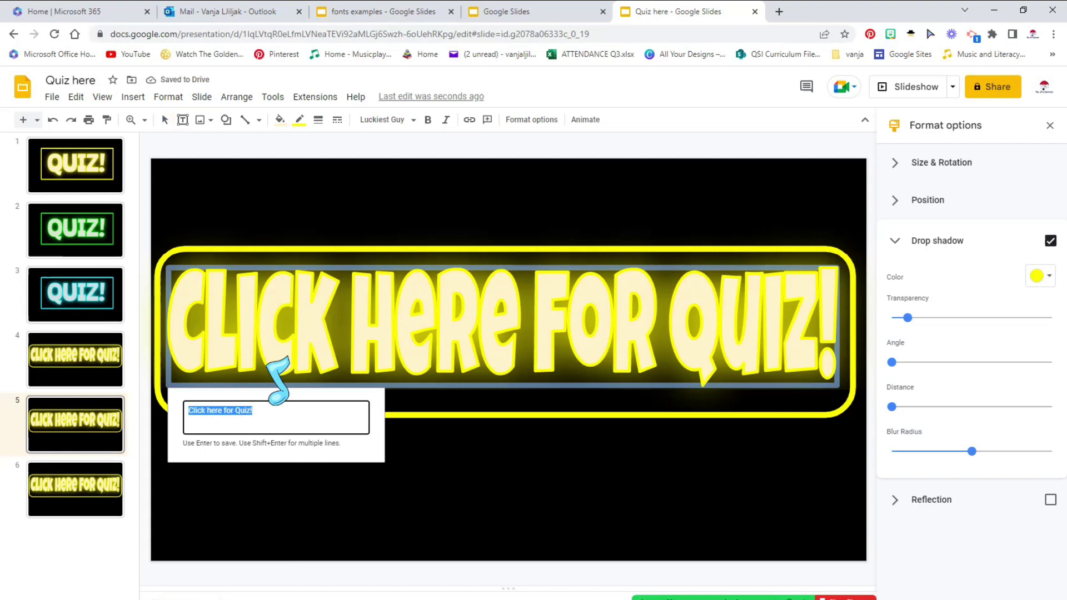
key(Return)
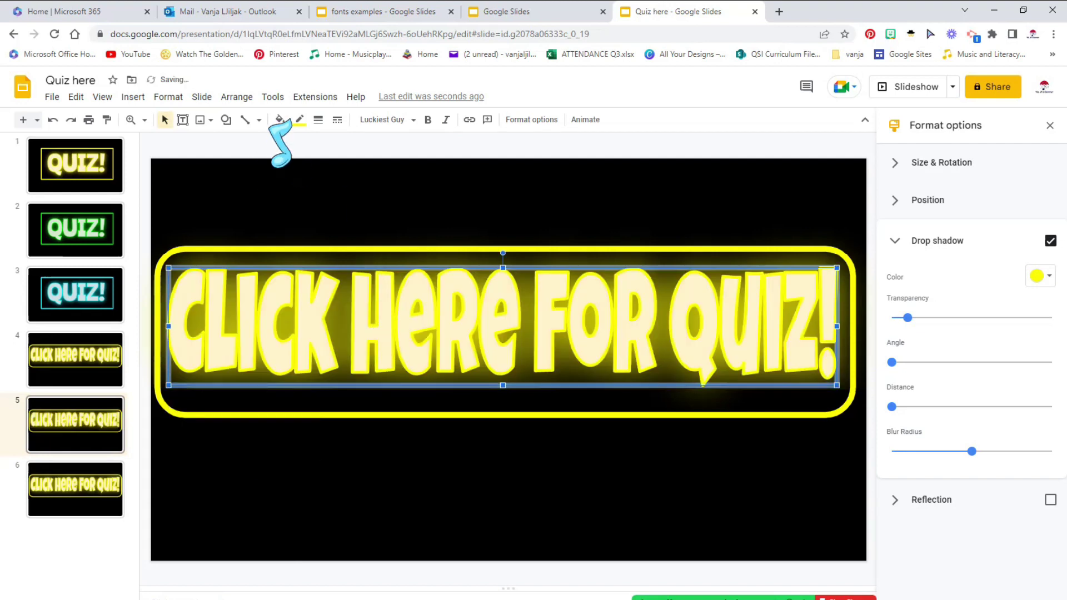
click(299, 119)
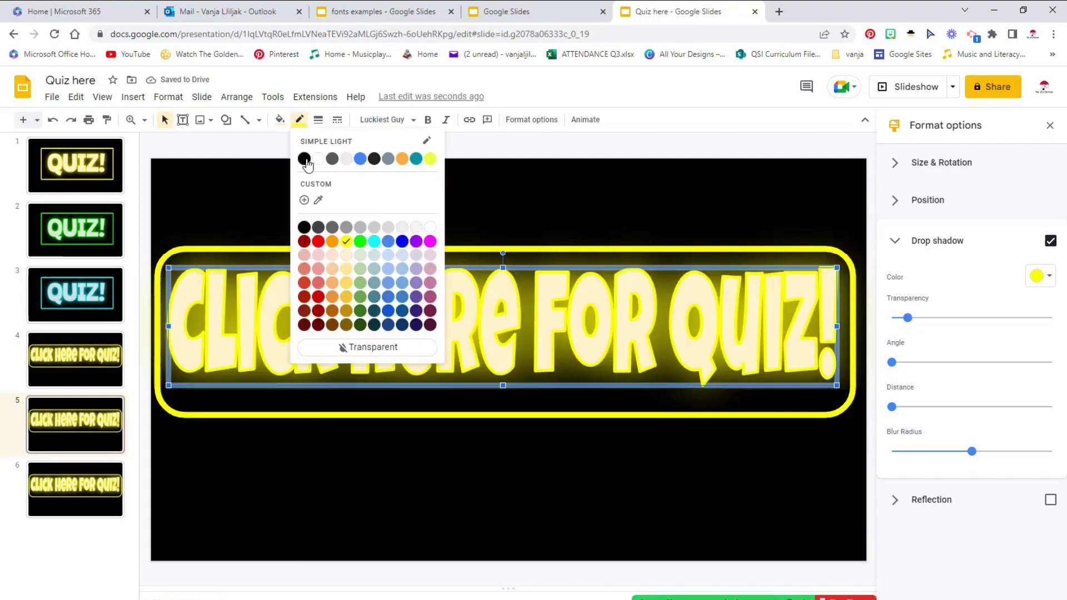
click(360, 241)
click(280, 120)
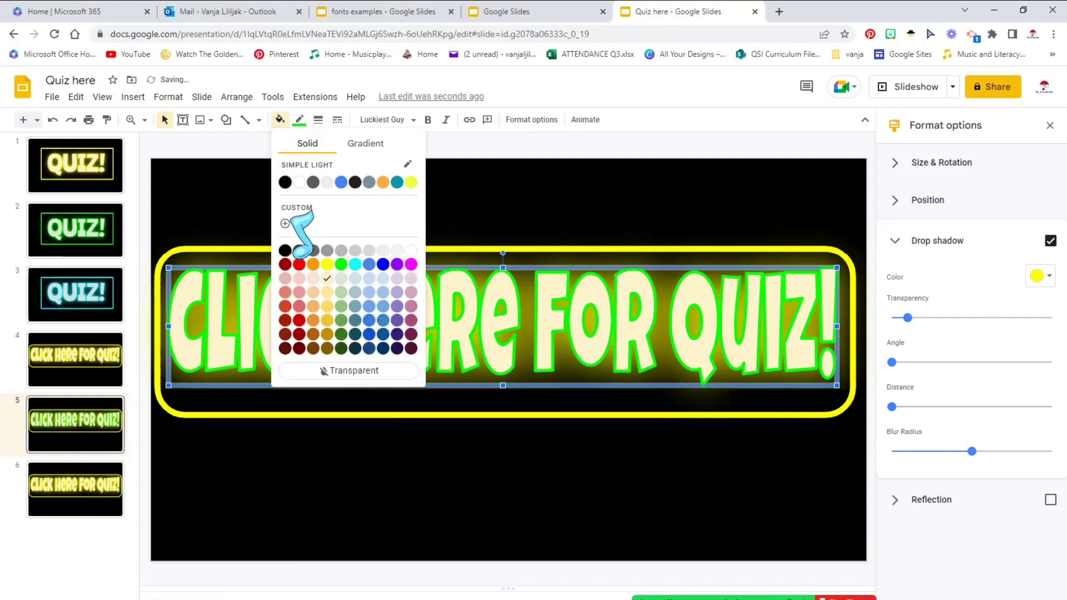
click(341, 280)
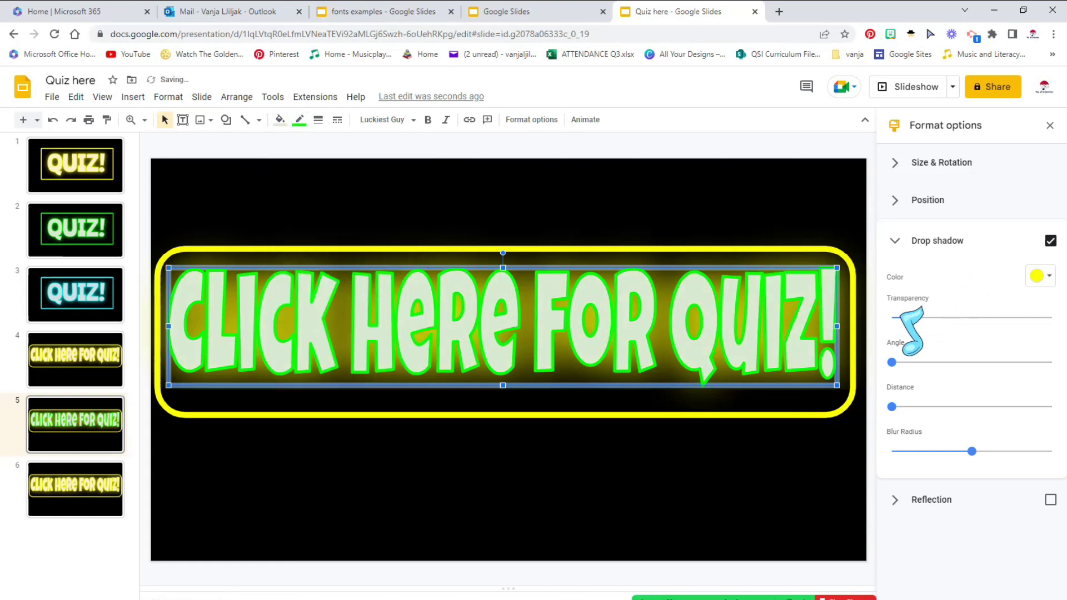
click(1040, 278)
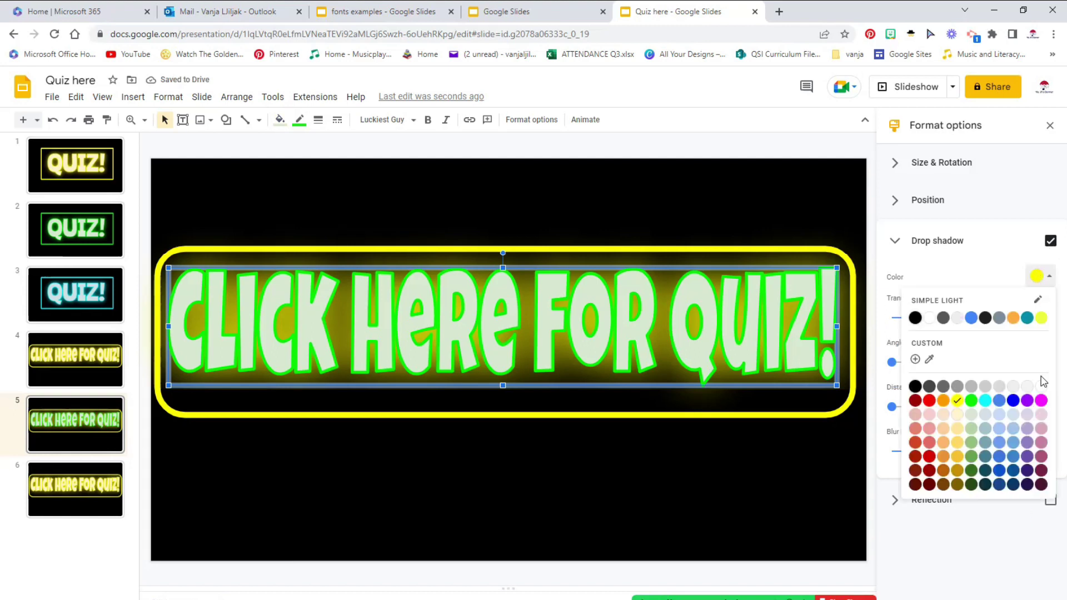
click(971, 400)
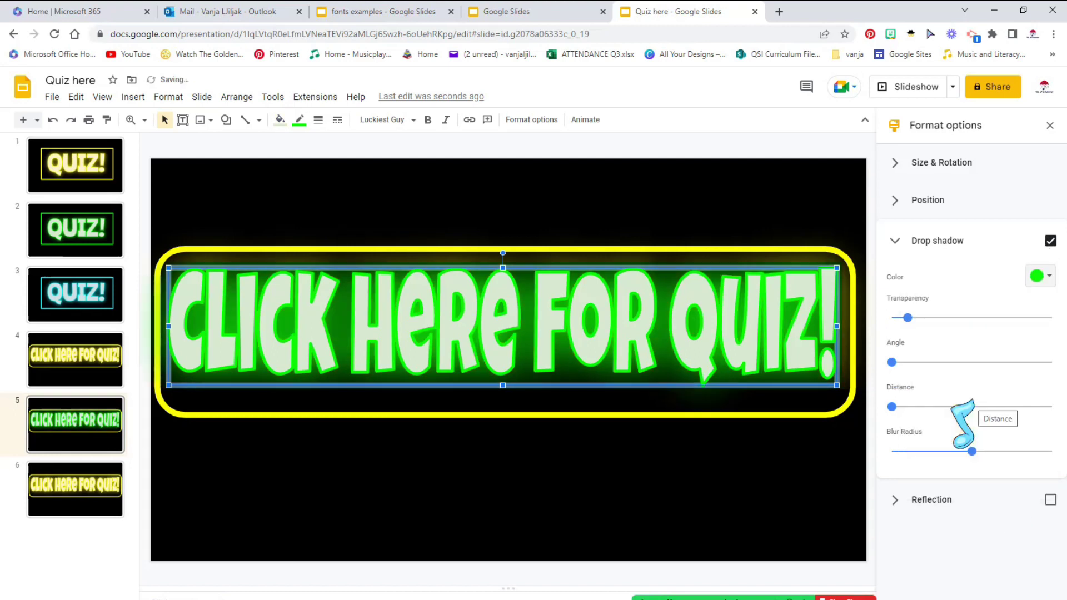
Change the rounded frame's border on slide 5 to green
click(484, 248)
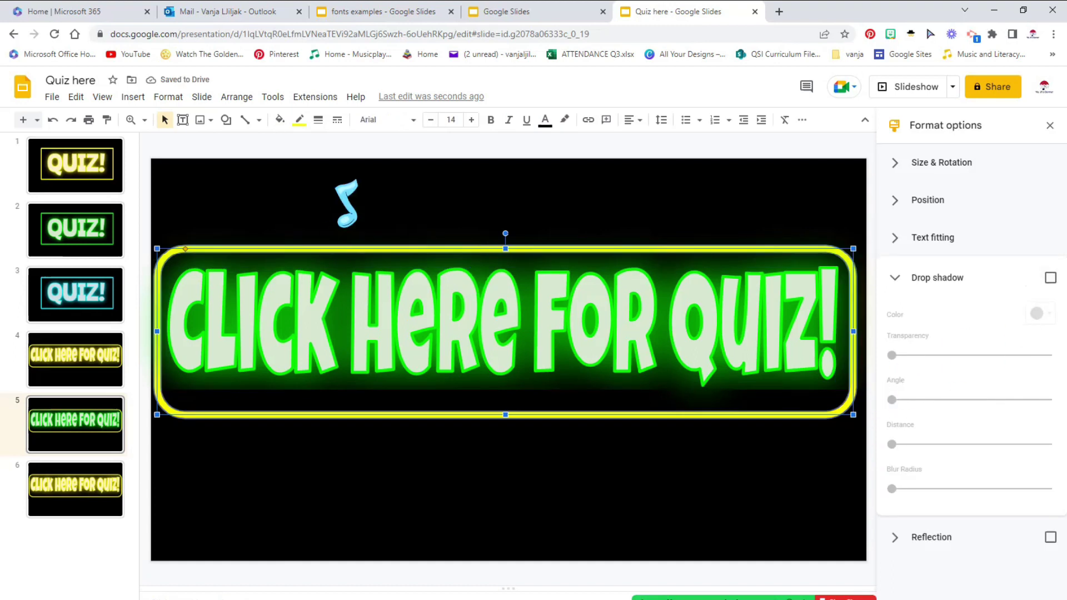
click(296, 121)
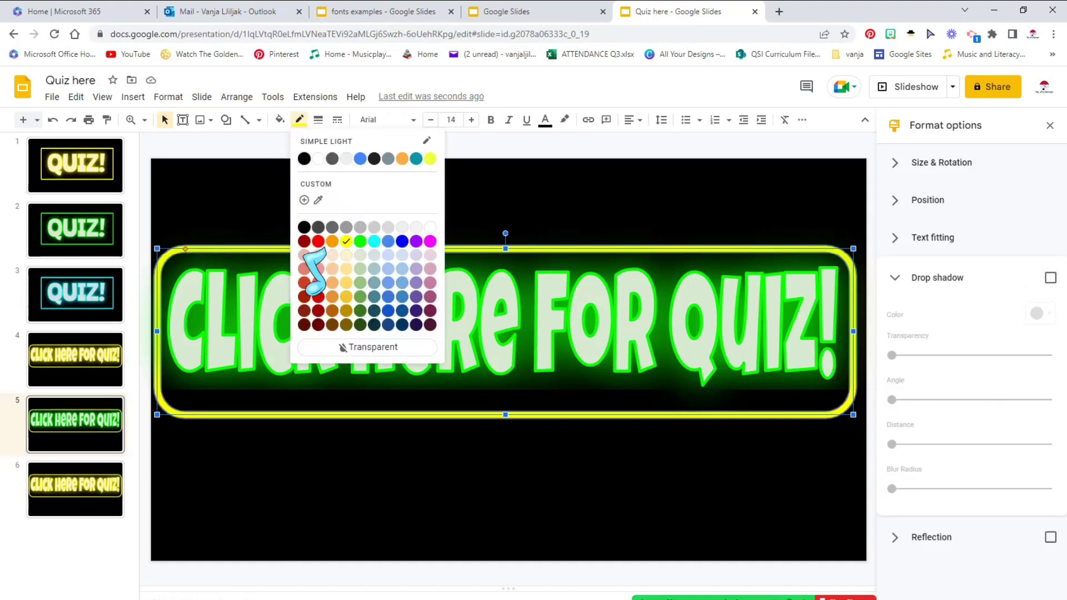
click(359, 241)
click(461, 212)
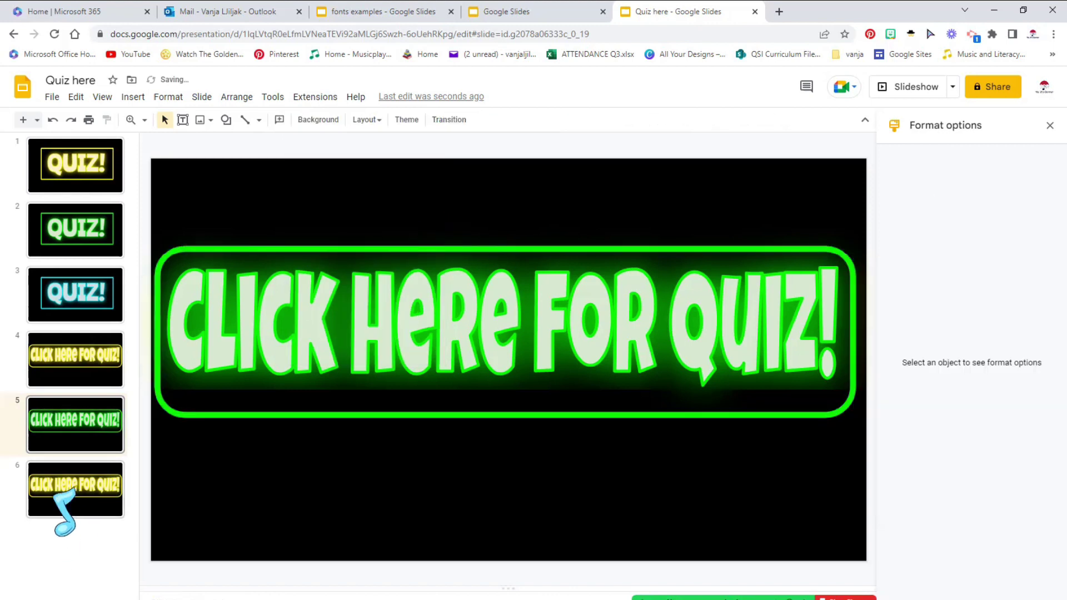
Give slide 6's word art a cyan outline, light cyan fill and cyan glow
click(66, 492)
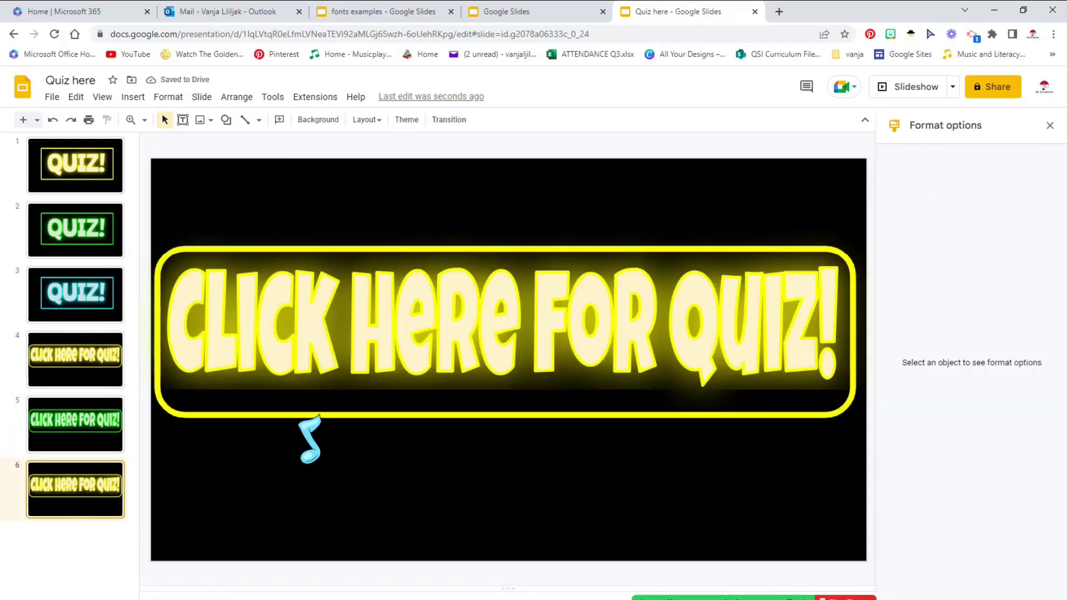
click(297, 321)
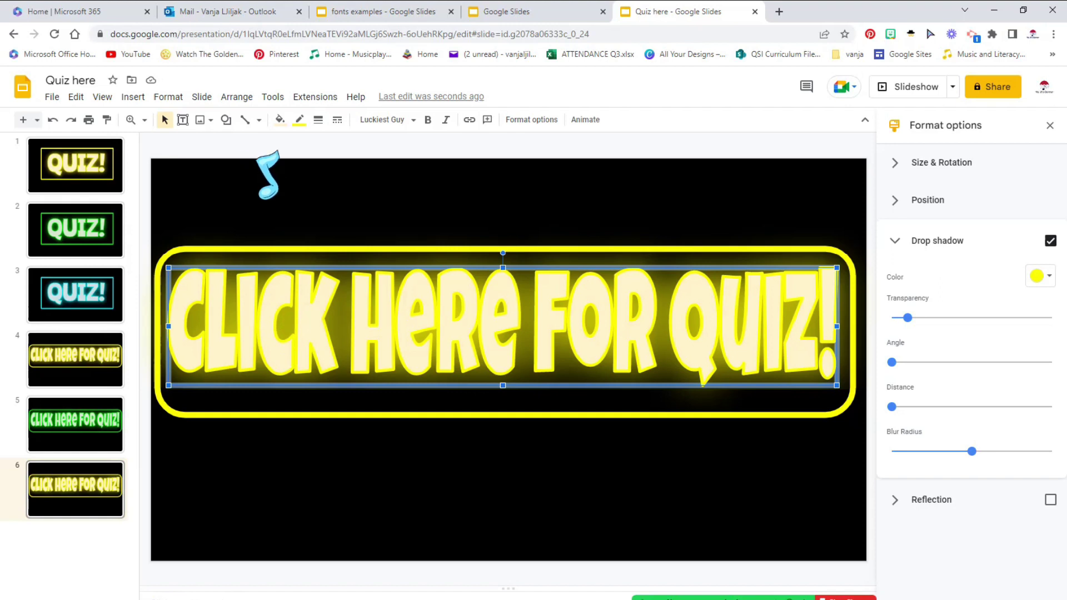
click(298, 119)
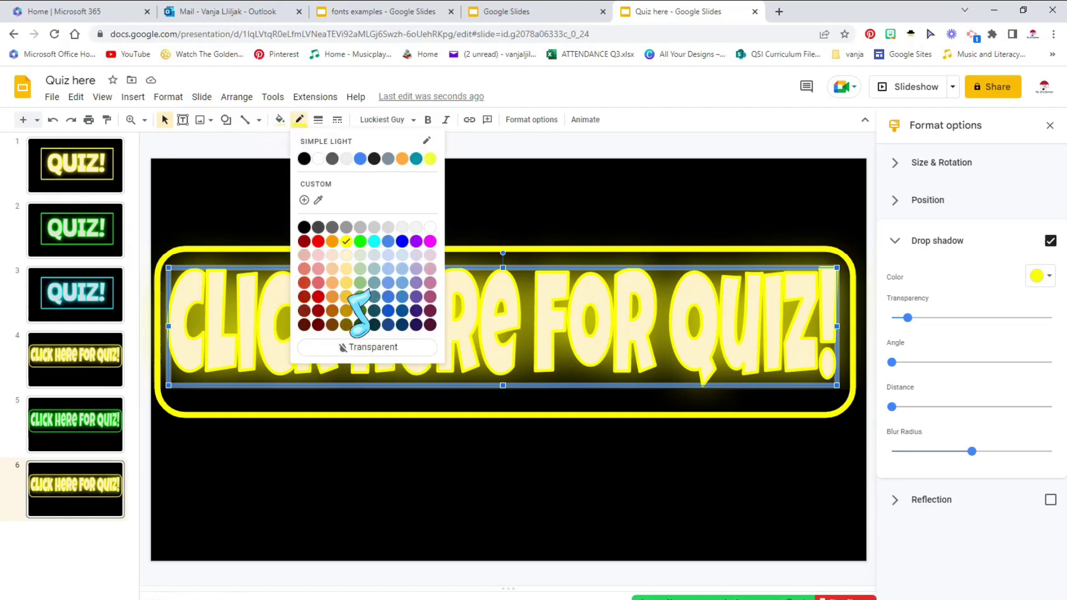
click(372, 243)
click(280, 120)
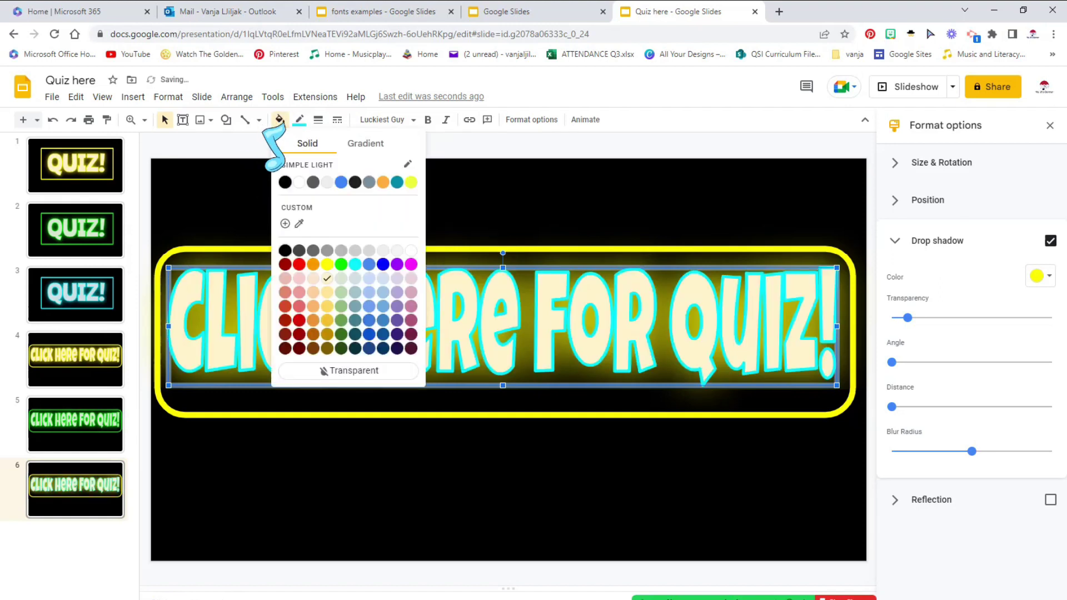
click(354, 279)
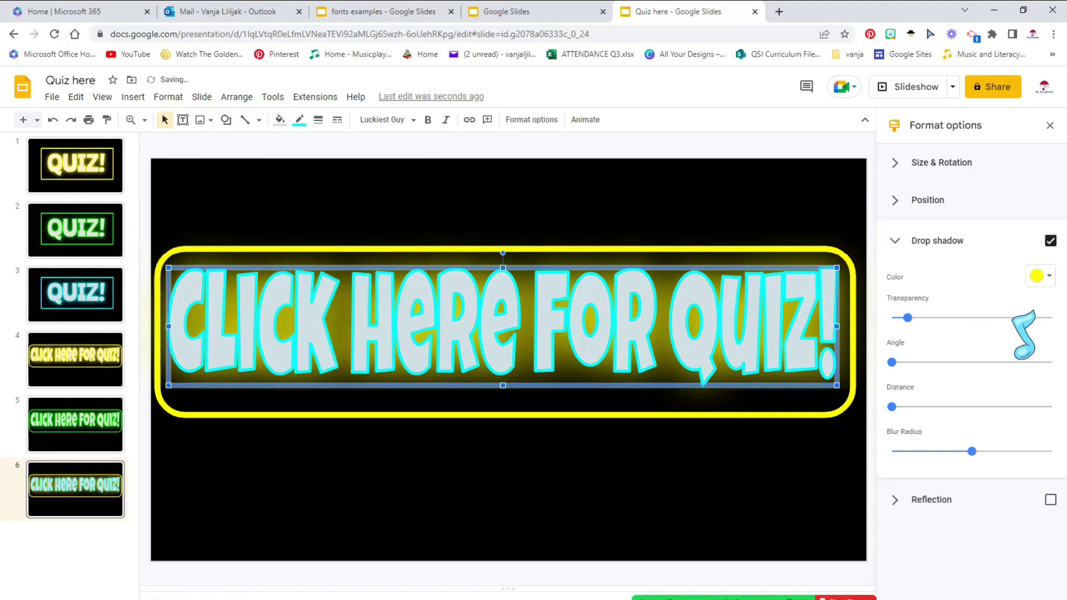
click(1037, 276)
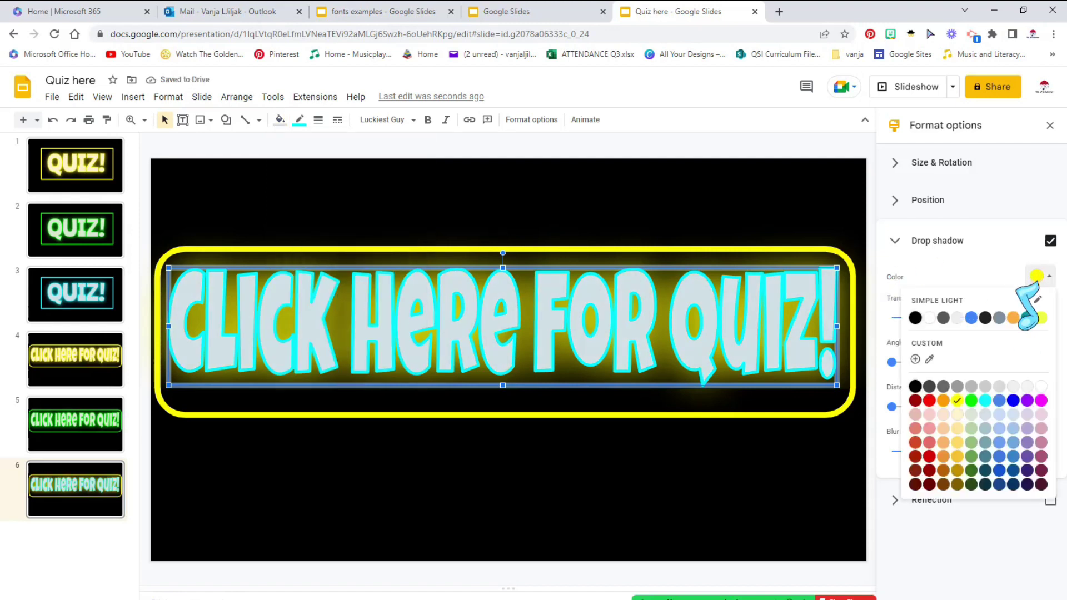
click(986, 401)
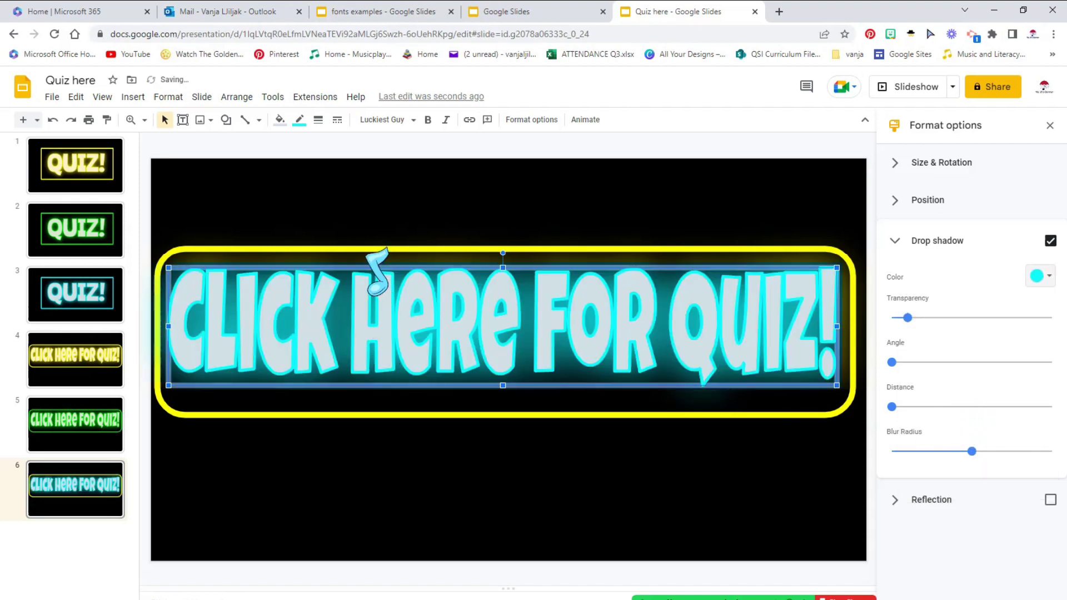
Change the rounded frame's border on slide 6 to cyan
click(375, 249)
click(299, 120)
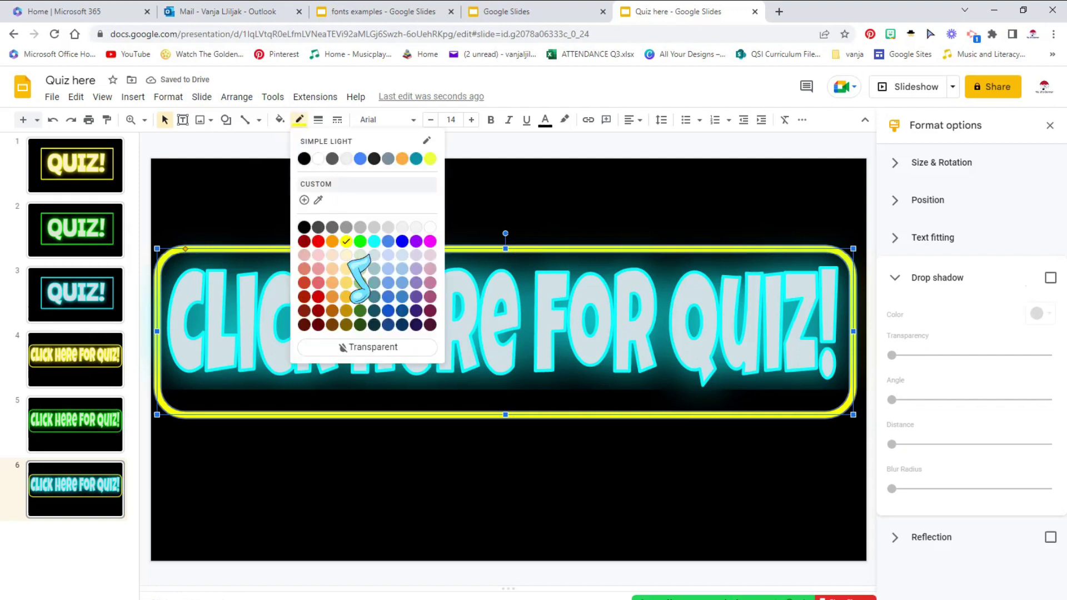
click(374, 241)
Title the presentation 'Quiz here for quiz'
key(Escape)
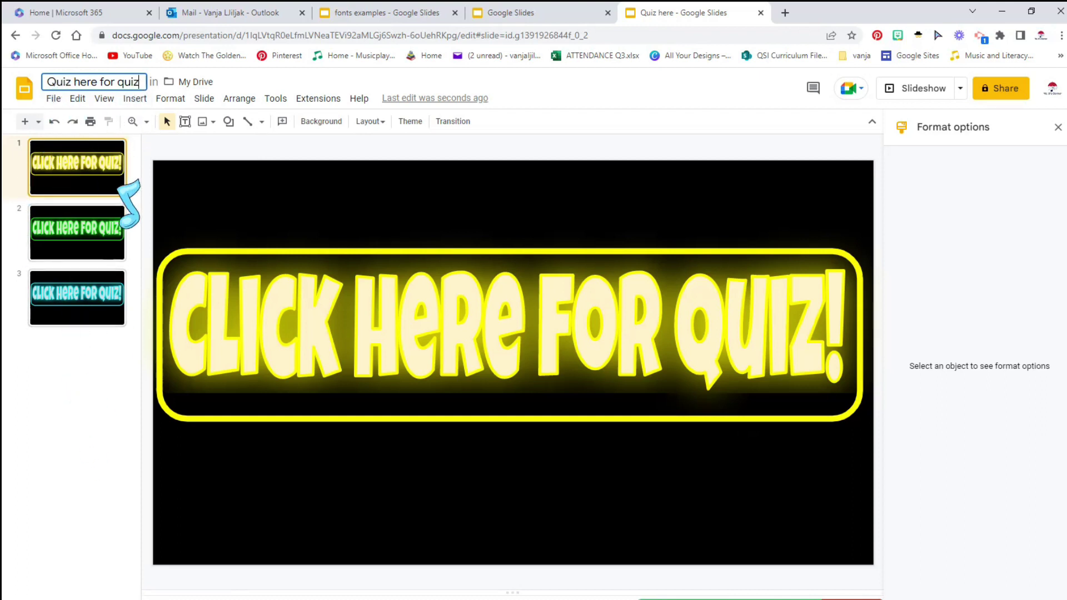
key(Return)
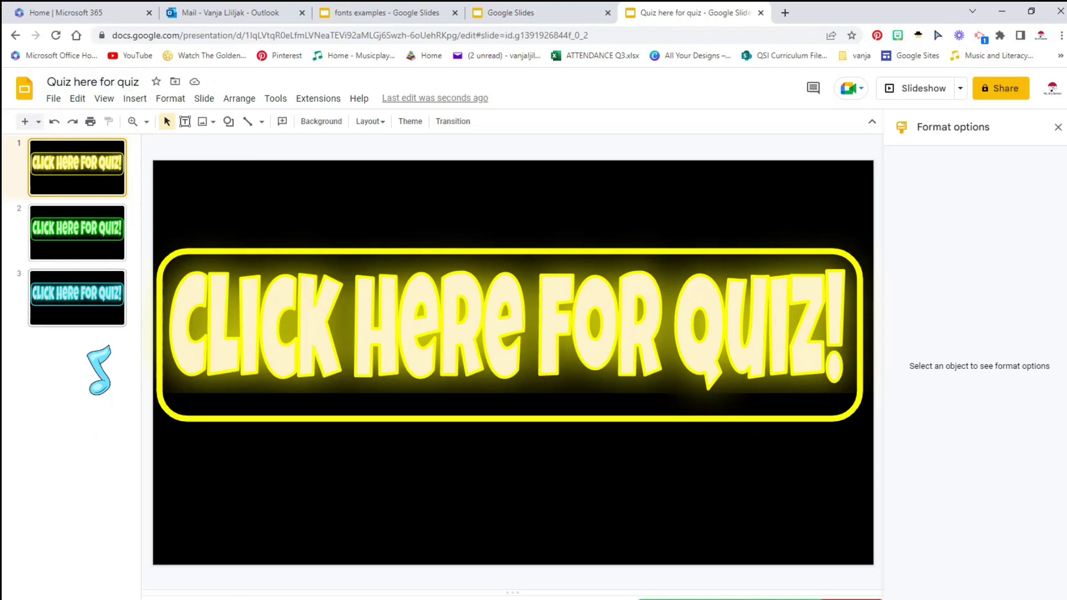
click(785, 12)
Search Google for 'tall tweets' and open the Tall Tweets site
click(435, 279)
text(tall tweet)
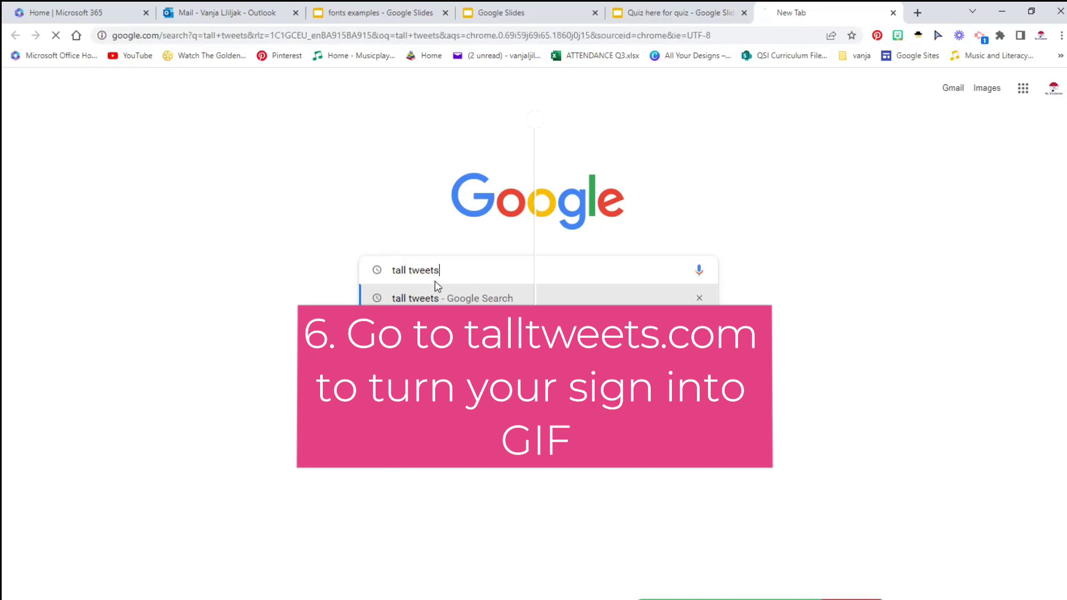
text(s)
key(Return)
click(241, 210)
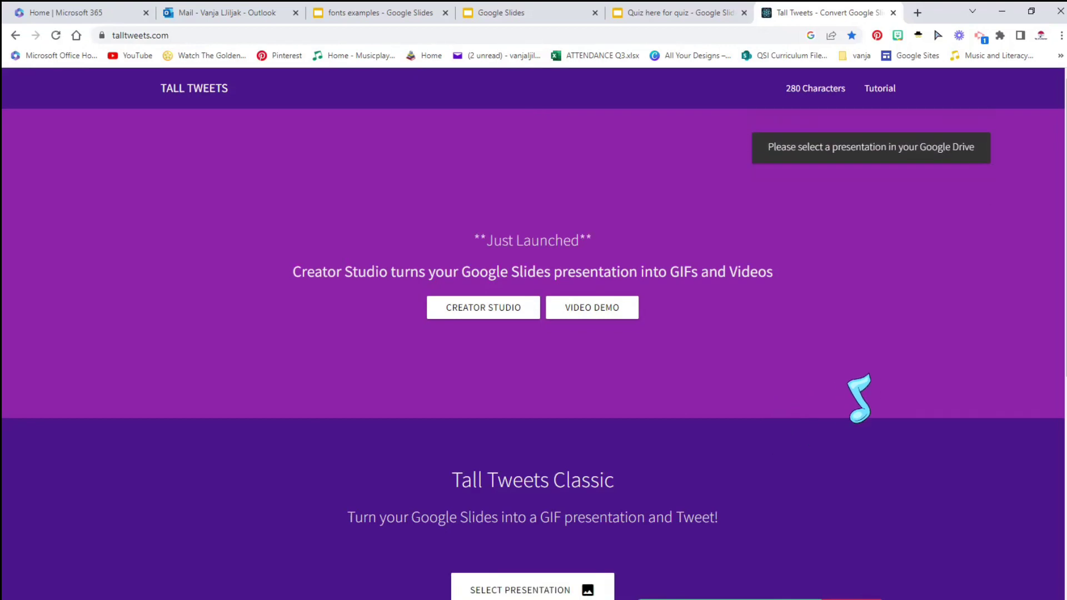
Load the 'Quiz here for quiz' presentation from Google Drive into Tall Tweets
click(530, 592)
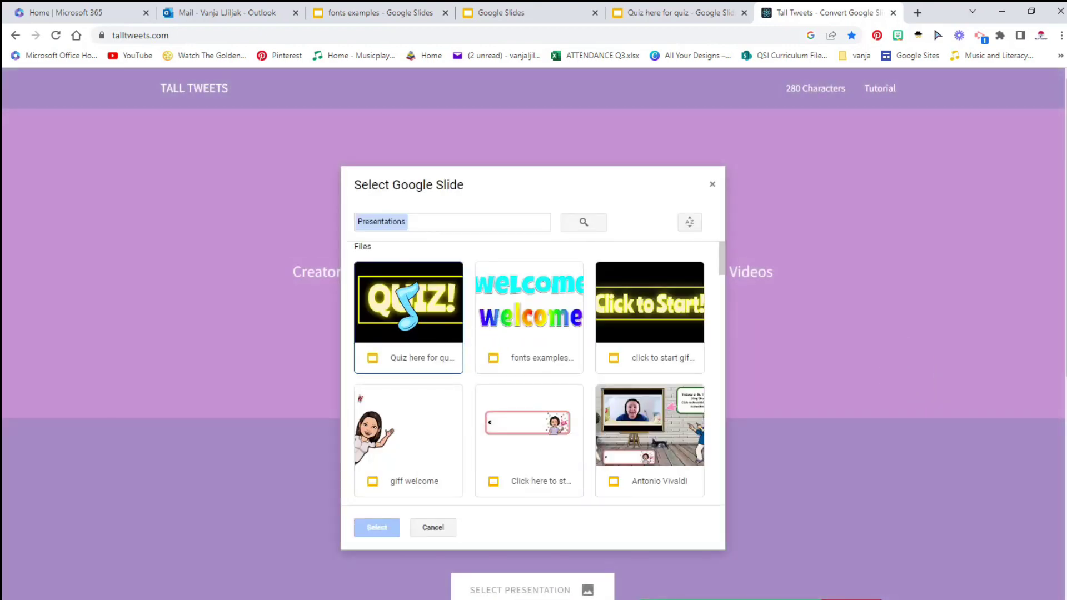
double_click(411, 303)
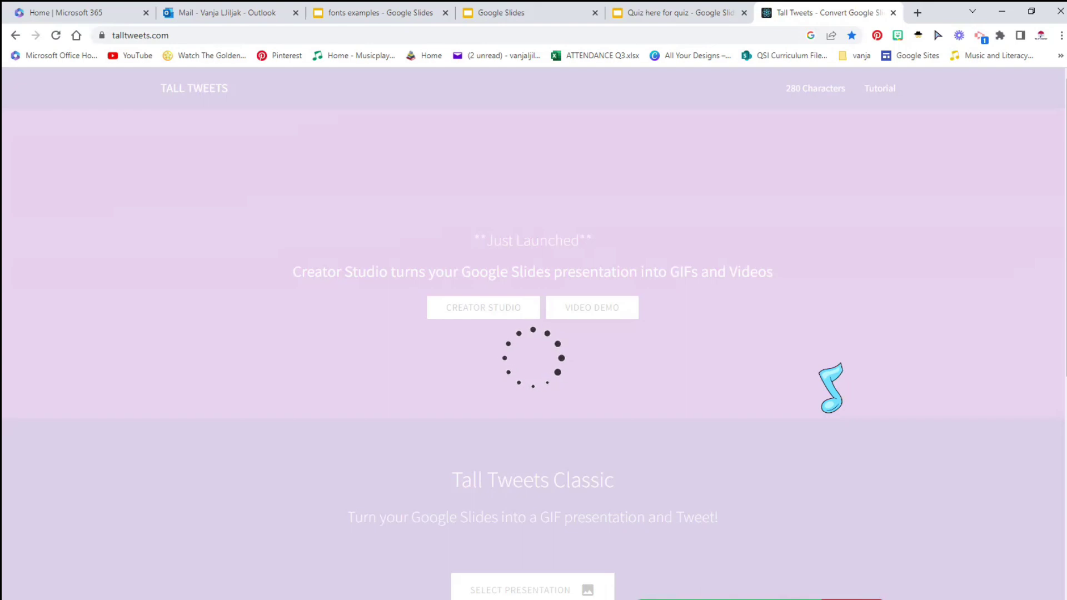
scroll(793, 339, down, 7)
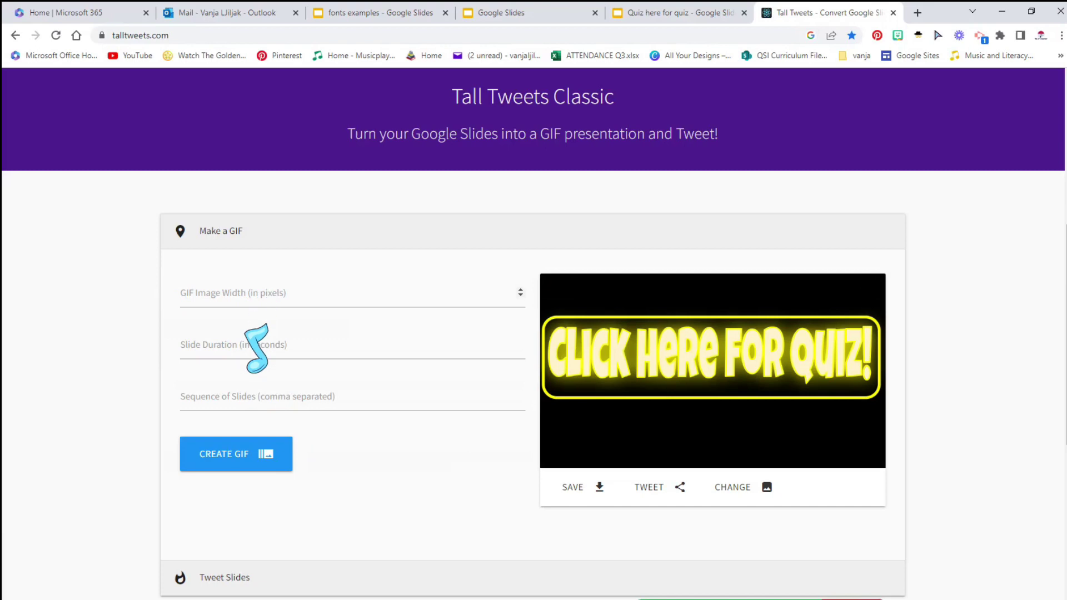
Preview the GIF at slide durations of 0.2 and then 0.3 seconds
click(186, 345)
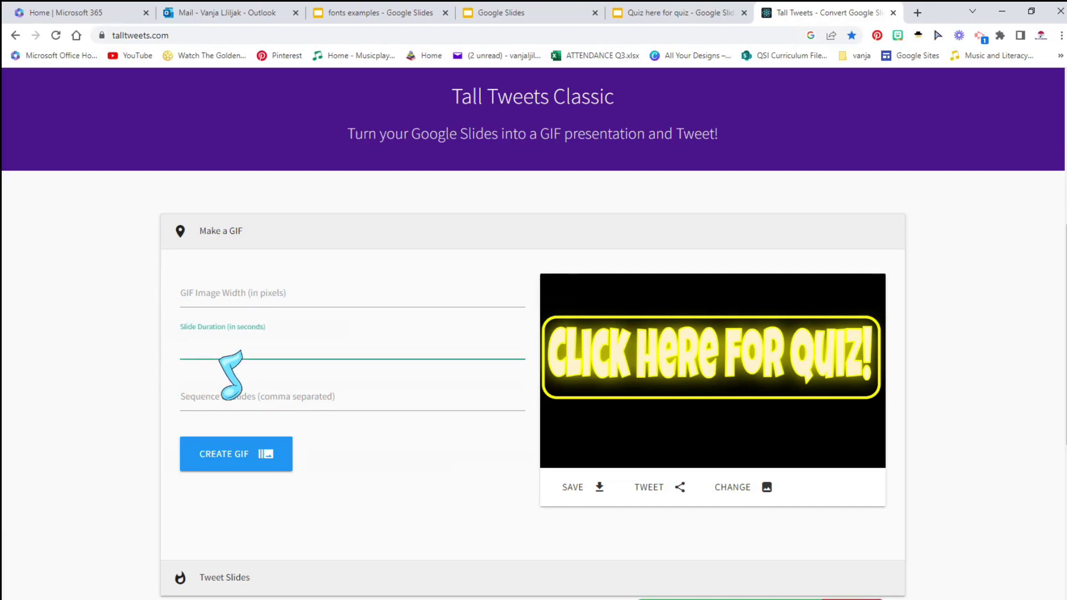
text(0.2)
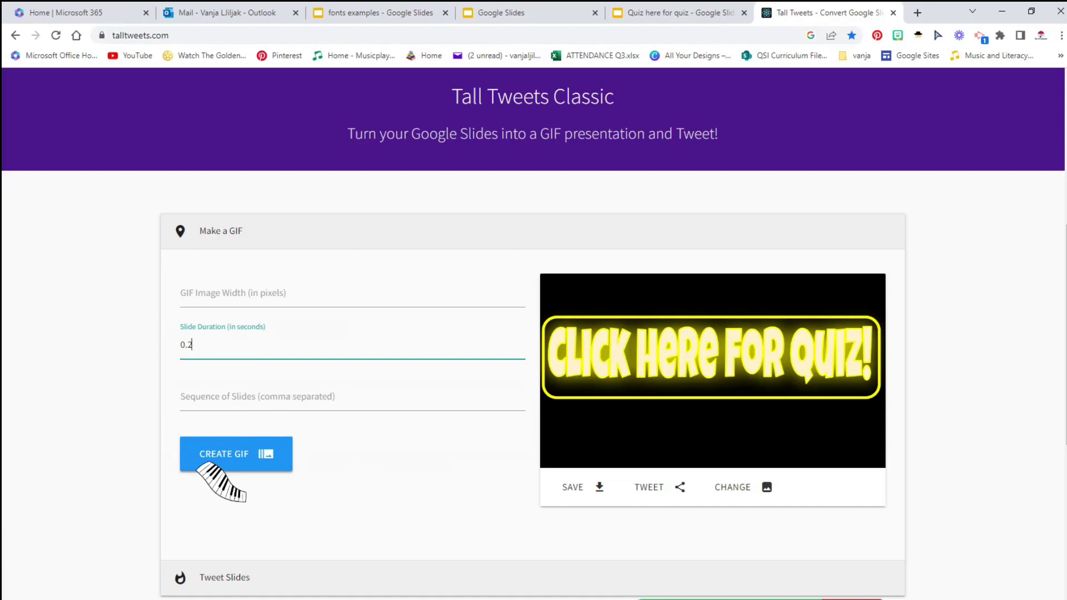
click(222, 453)
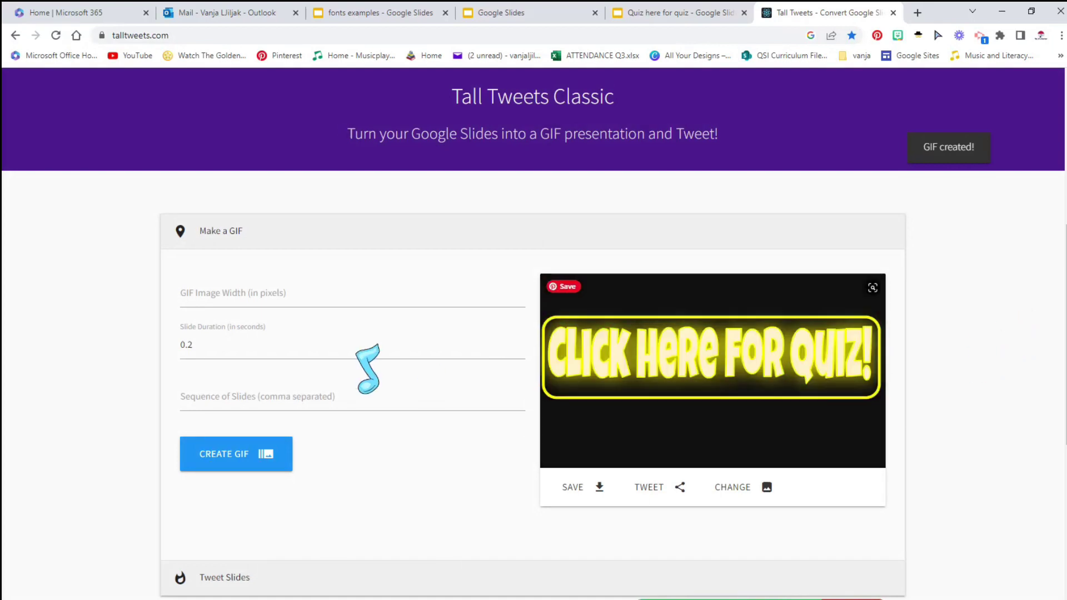
click(207, 352)
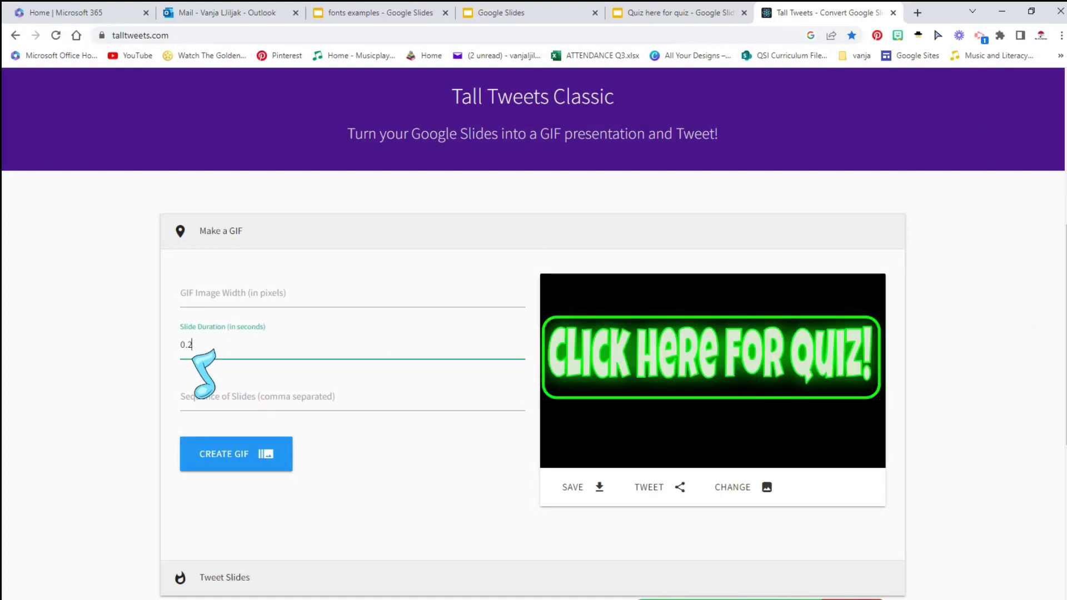
text(3)
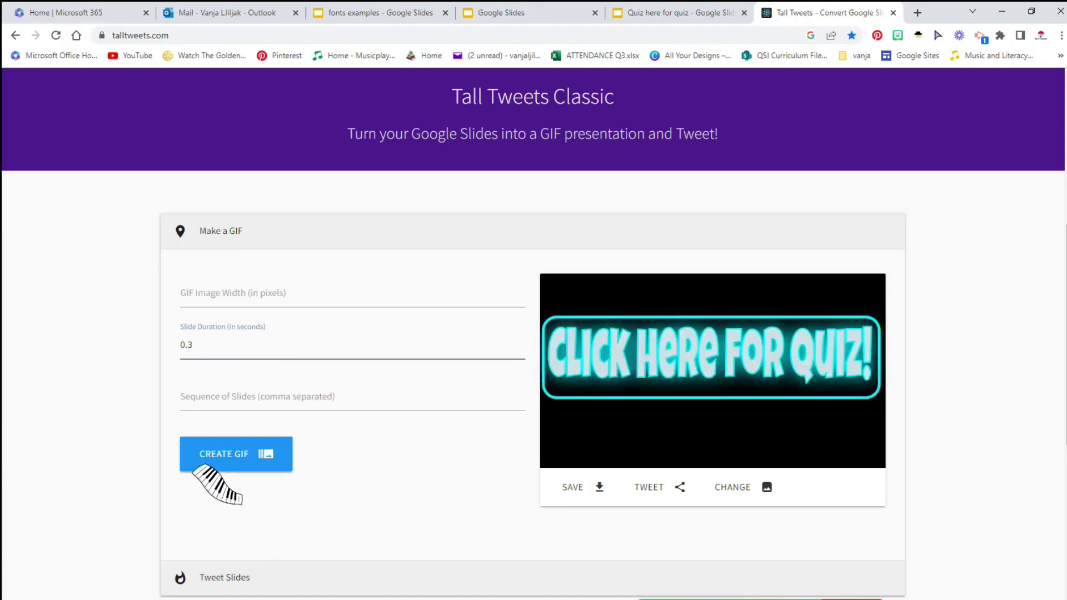
click(207, 465)
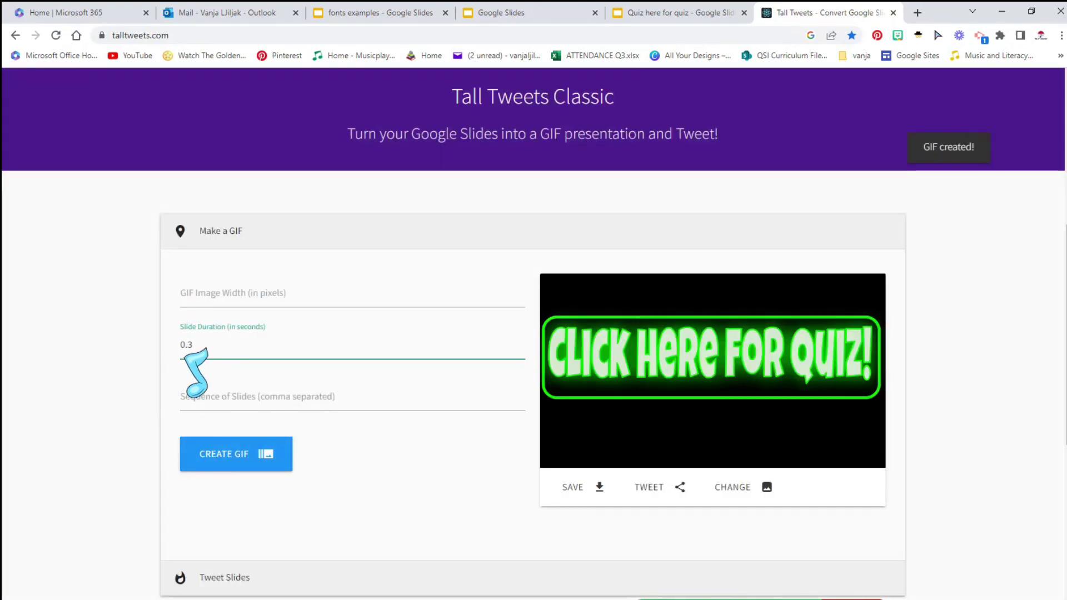
click(214, 456)
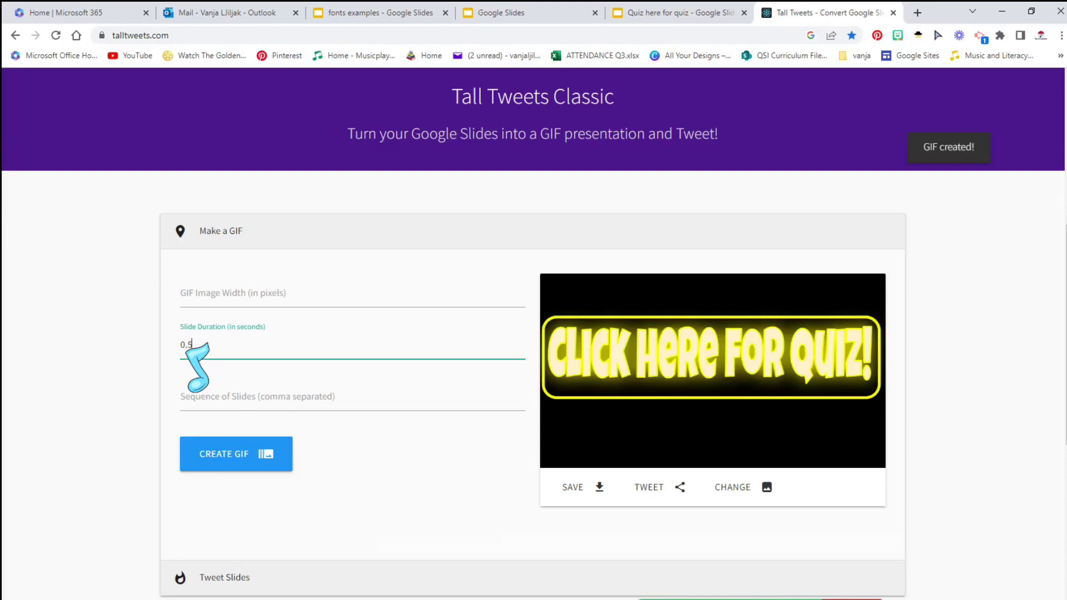
Try 0.5 seconds, settle on 0.4 seconds per slide, and download the GIF
click(231, 457)
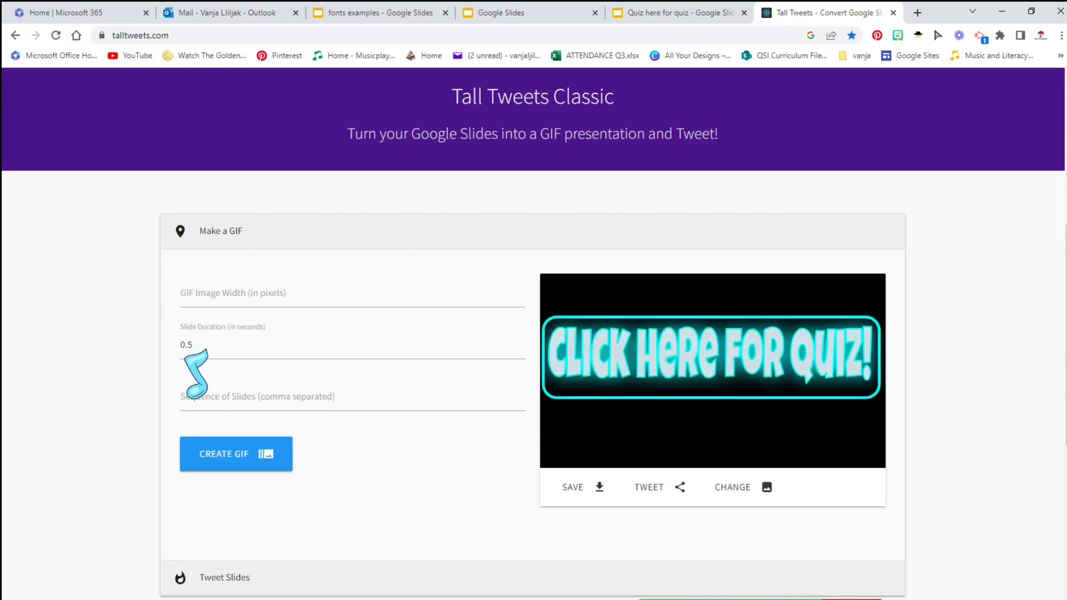
click(188, 355)
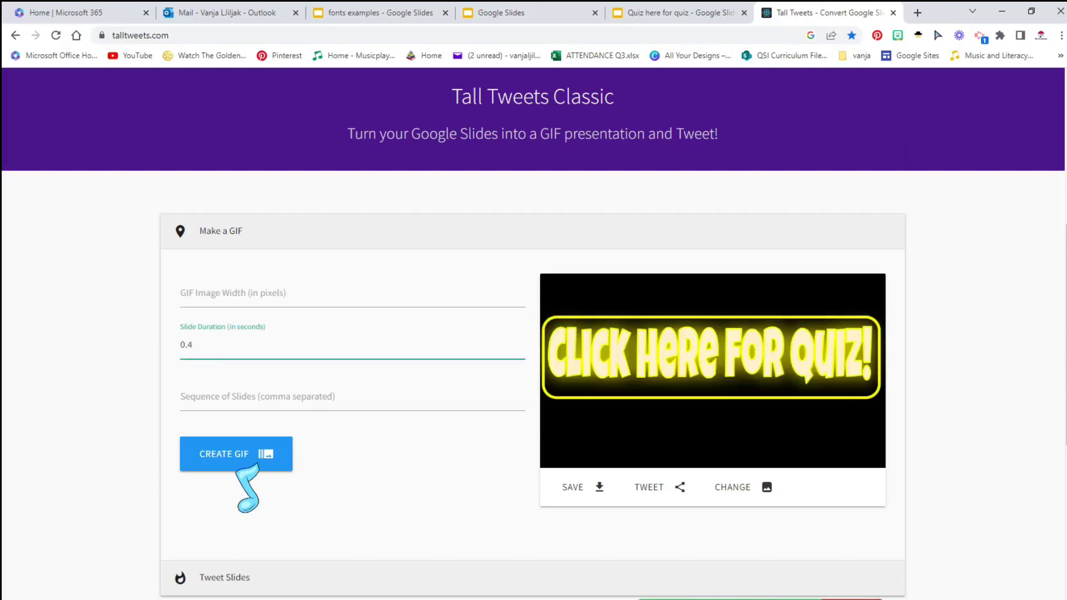
click(232, 462)
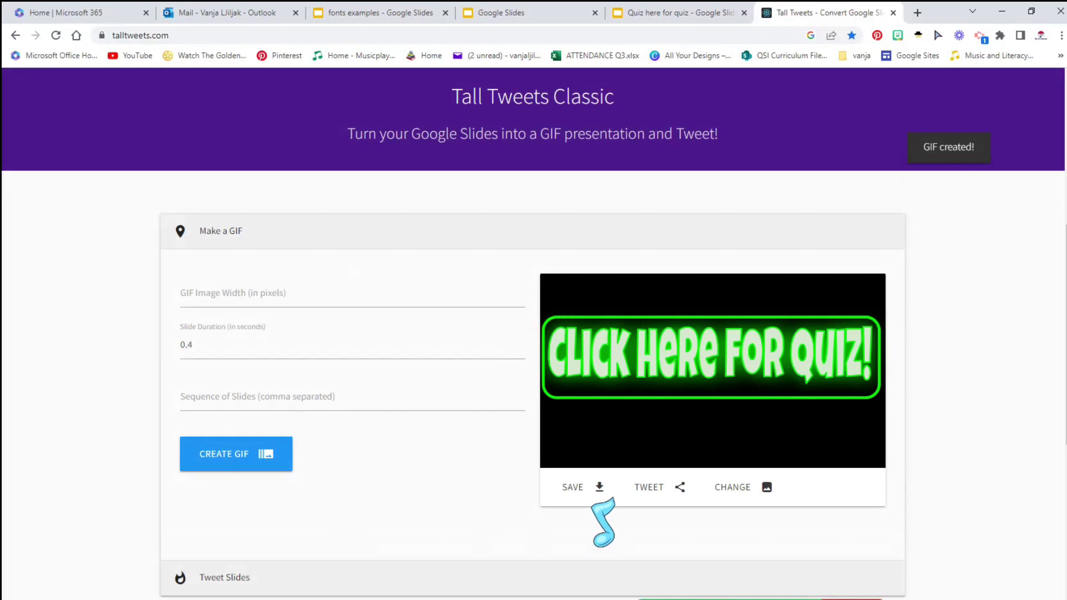
click(599, 488)
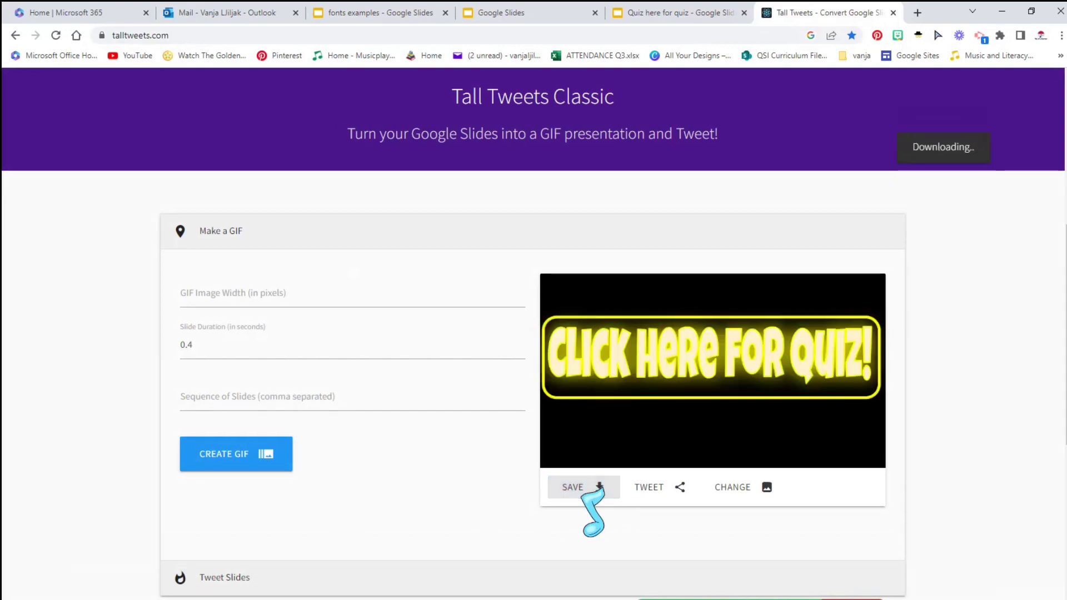